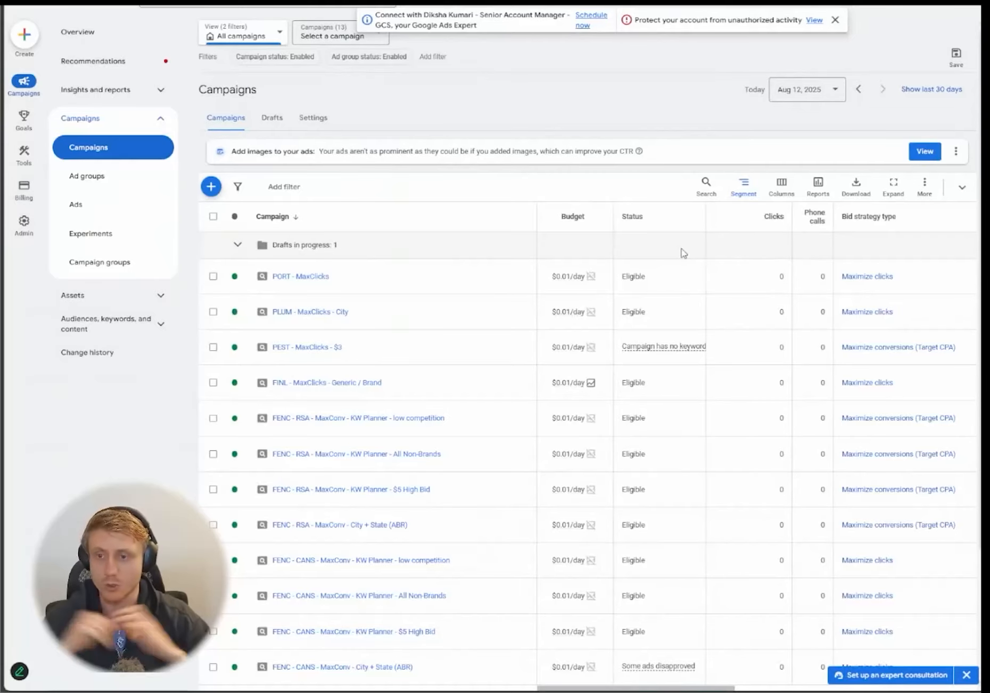
- Dismiss the account notification banner on the Campaigns overview
{"action": "left_click", "coordinate": [835, 20]}
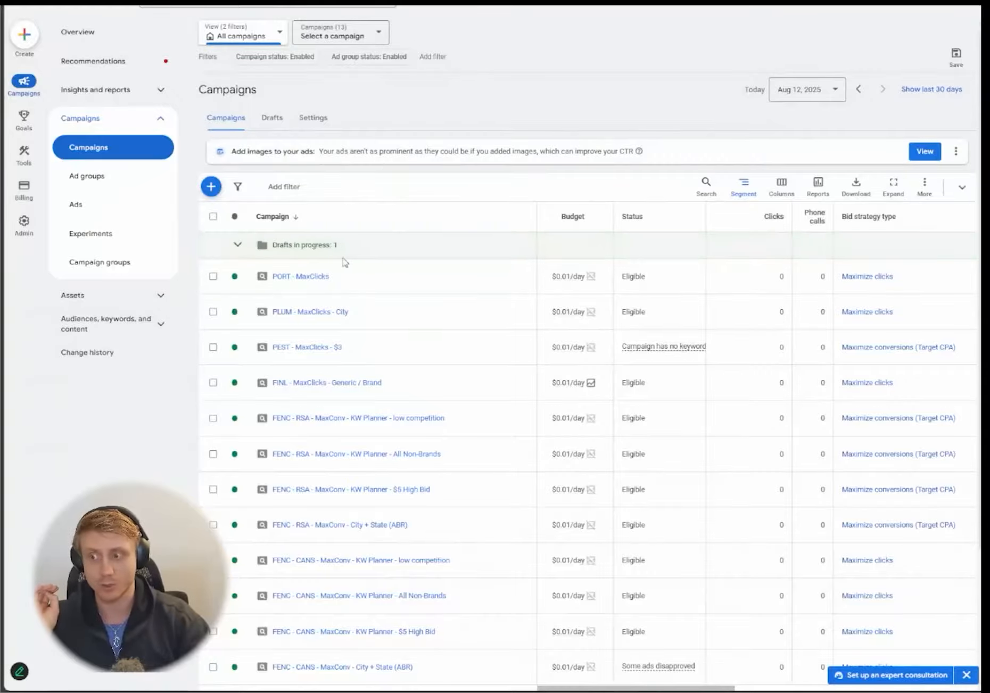
{"action": "left_click", "coordinate": [215, 191]}
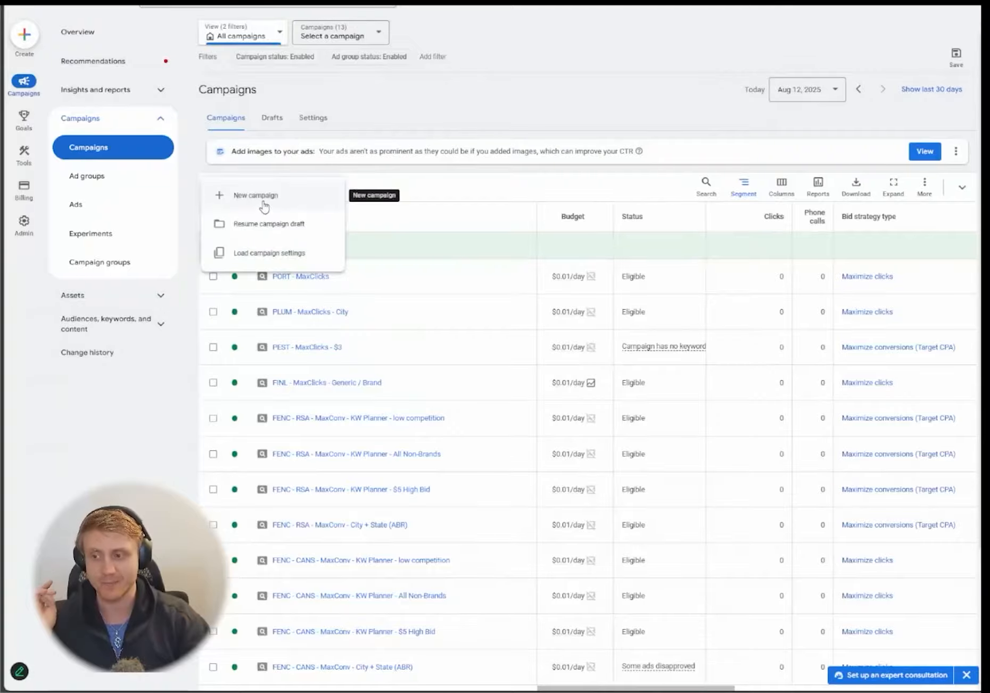
- Start a new Search campaign without guidance and advance to the campaign name section
{"action": "left_click", "coordinate": [263, 202]}
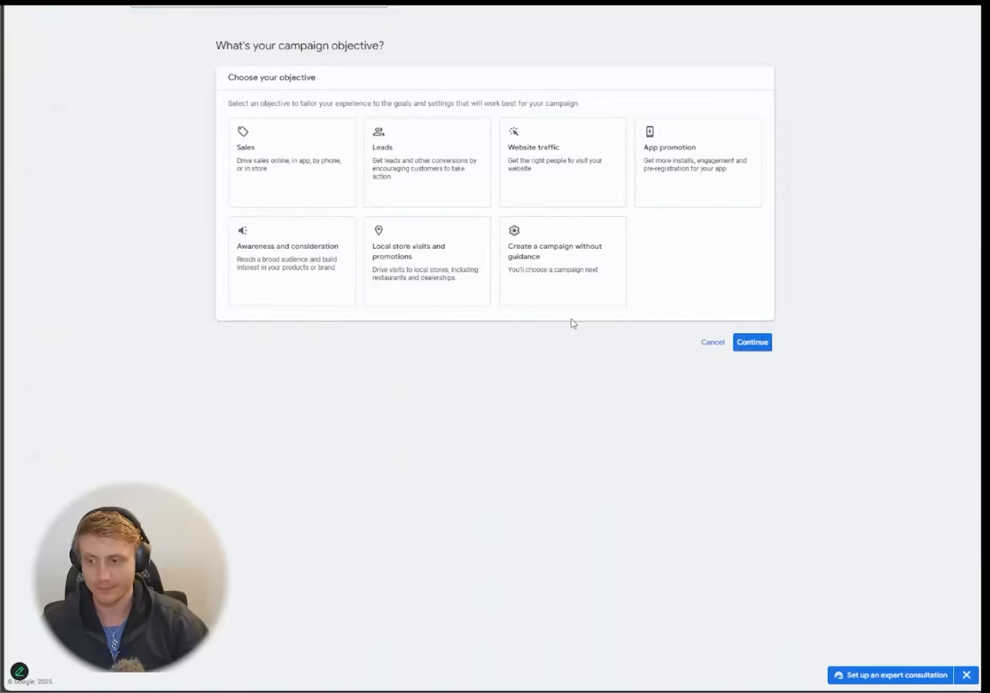
{"action": "left_click", "coordinate": [577, 288]}
{"action": "key", "text": "ctrl+plus"}
{"action": "key", "text": "ctrl+plus"}
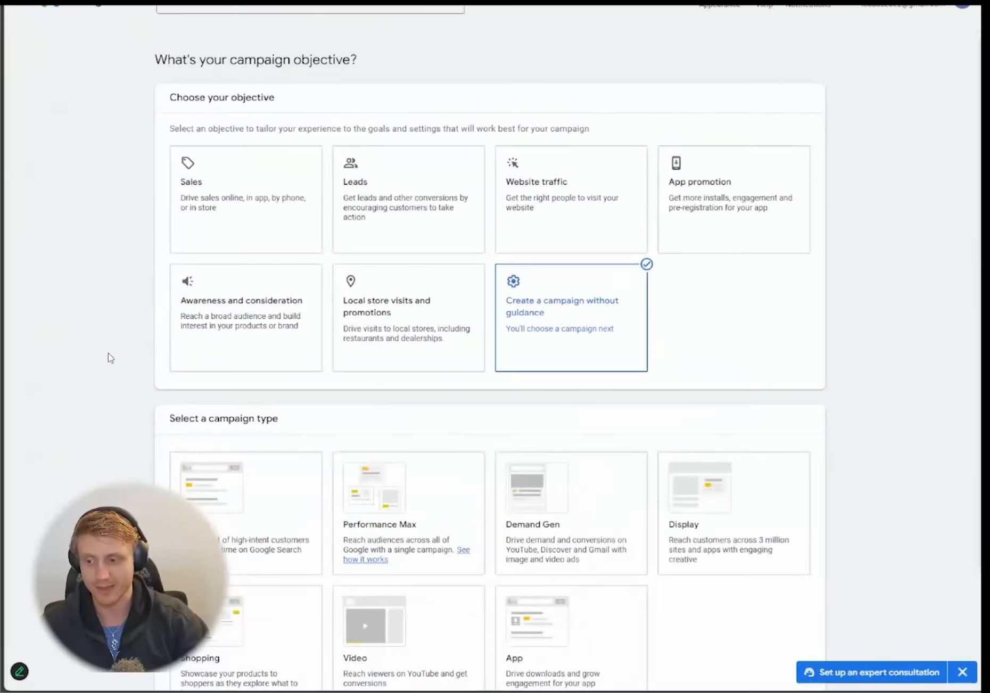
{"action": "scroll", "coordinate": [110, 357], "scroll_direction": "down", "scroll_amount": 3}
{"action": "left_click", "coordinate": [263, 377]}
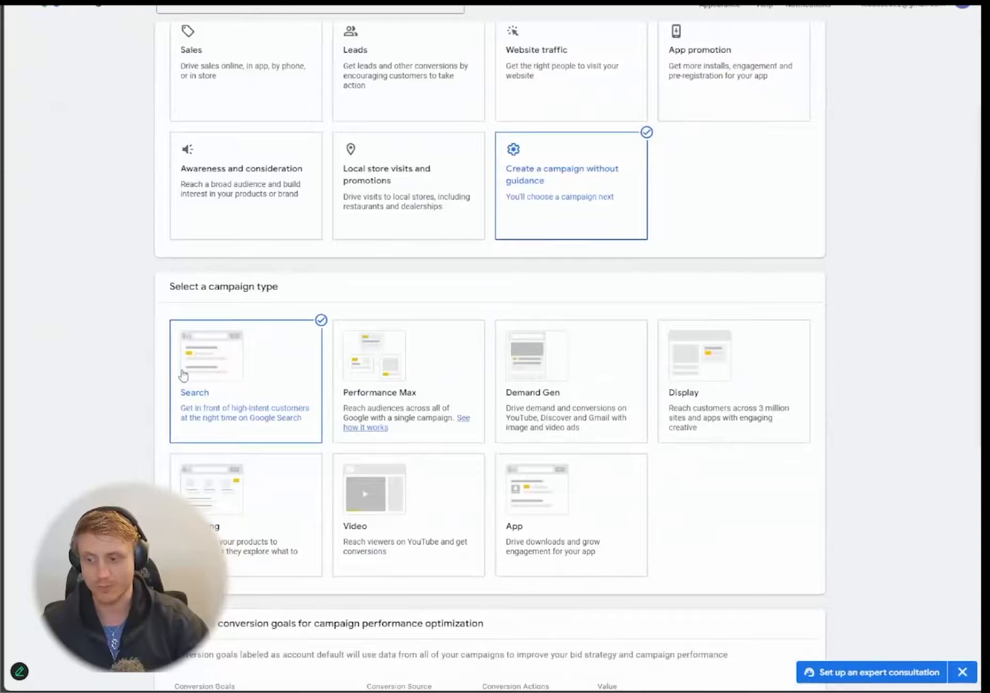
{"action": "scroll", "coordinate": [188, 380], "scroll_direction": "down", "scroll_amount": 6}
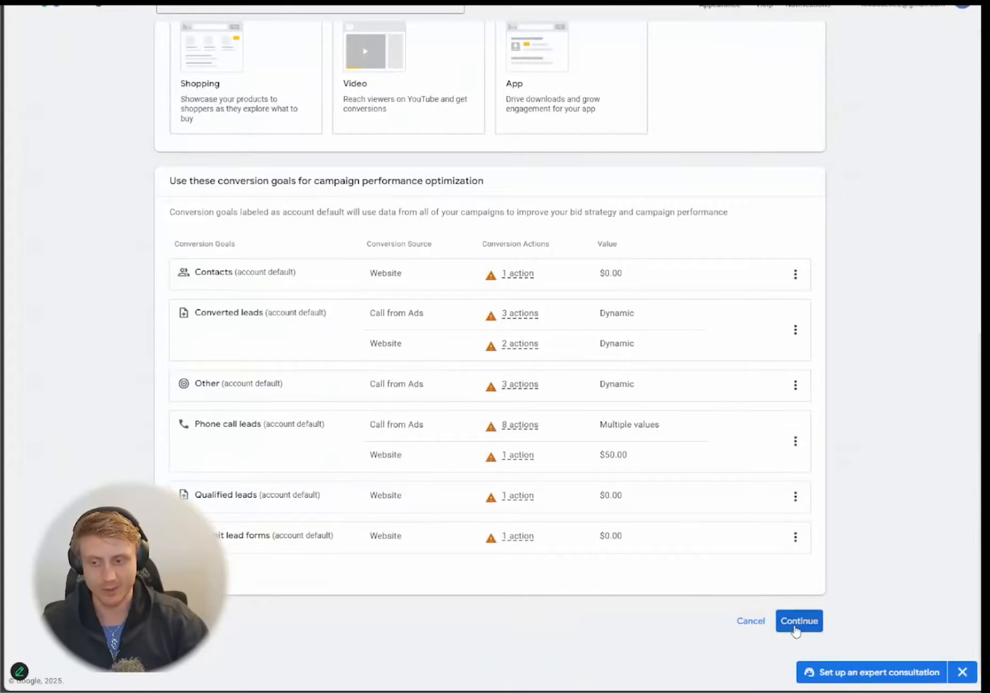
{"action": "scroll", "coordinate": [803, 607], "scroll_direction": "up", "scroll_amount": 1}
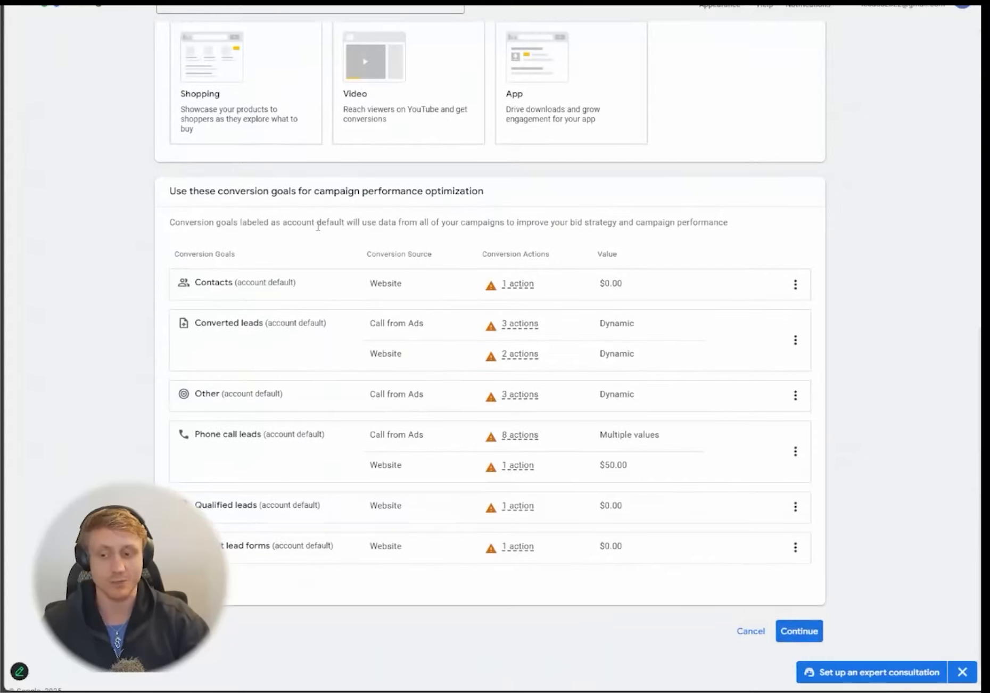
{"action": "left_click", "coordinate": [805, 632]}
{"action": "scroll", "coordinate": [561, 483], "scroll_direction": "down", "scroll_amount": 3}
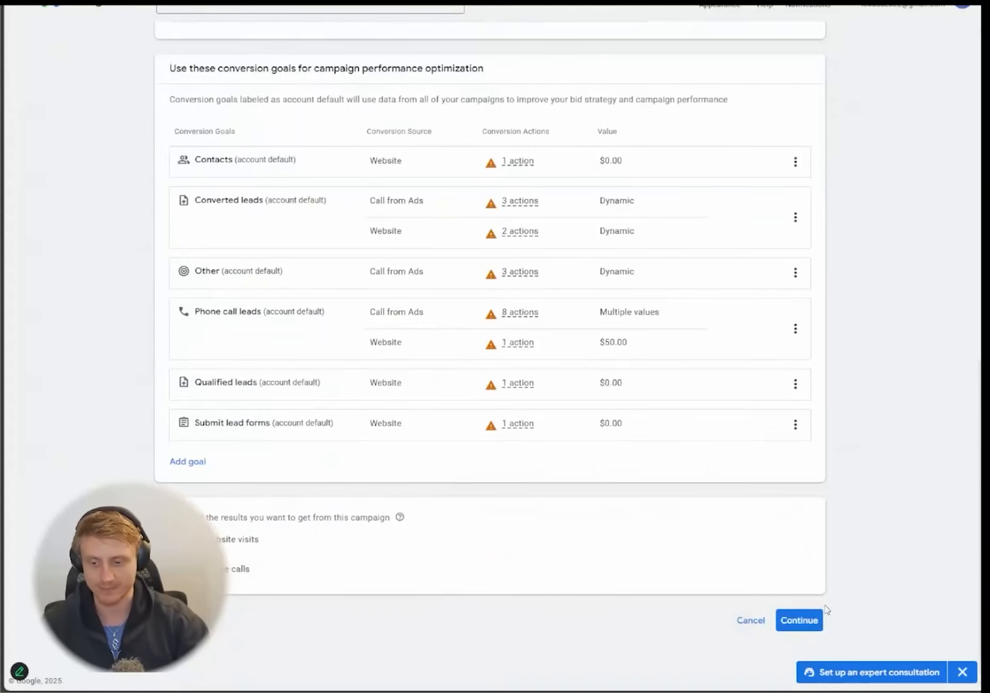
{"action": "left_click", "coordinate": [802, 621]}
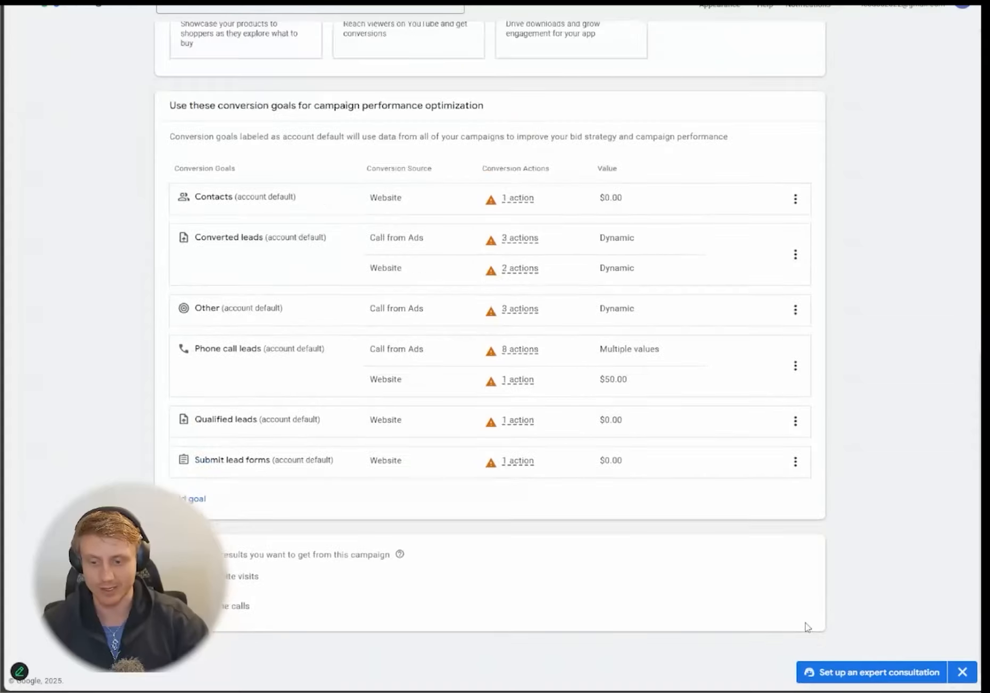
{"action": "scroll", "coordinate": [483, 368], "scroll_direction": "down", "scroll_amount": 3}
{"action": "left_click", "coordinate": [240, 538]}
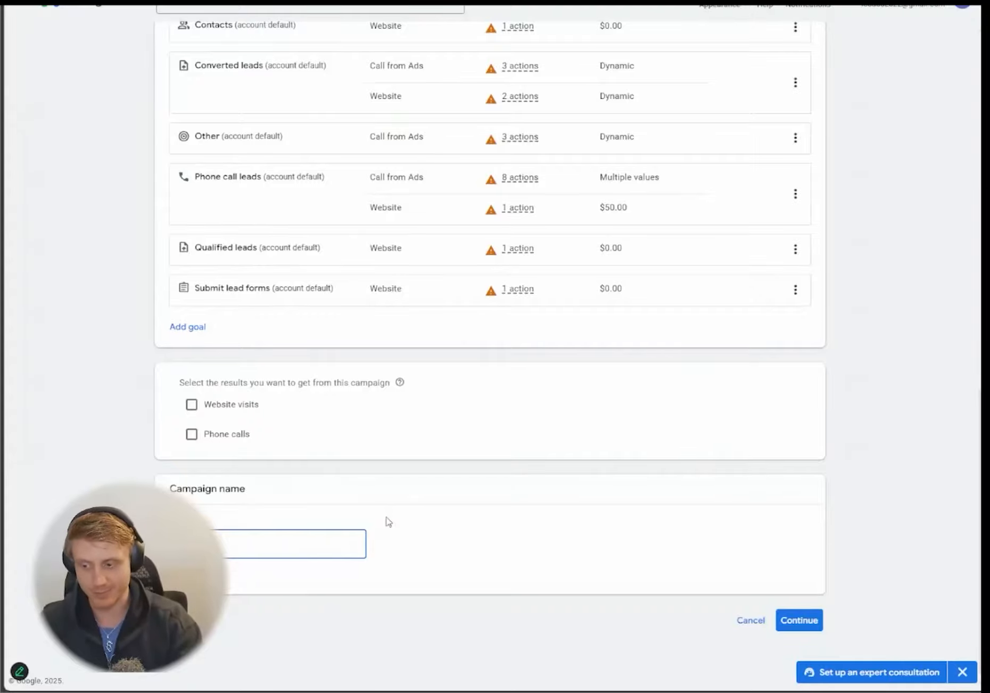
- Enter a campaign name ending in 'Conv - Brand', fixing typos, and continue
{"action": "key", "text": "BackSpace"}
{"action": "type", "text": "S"}
{"action": "key", "text": "BackSpace"}
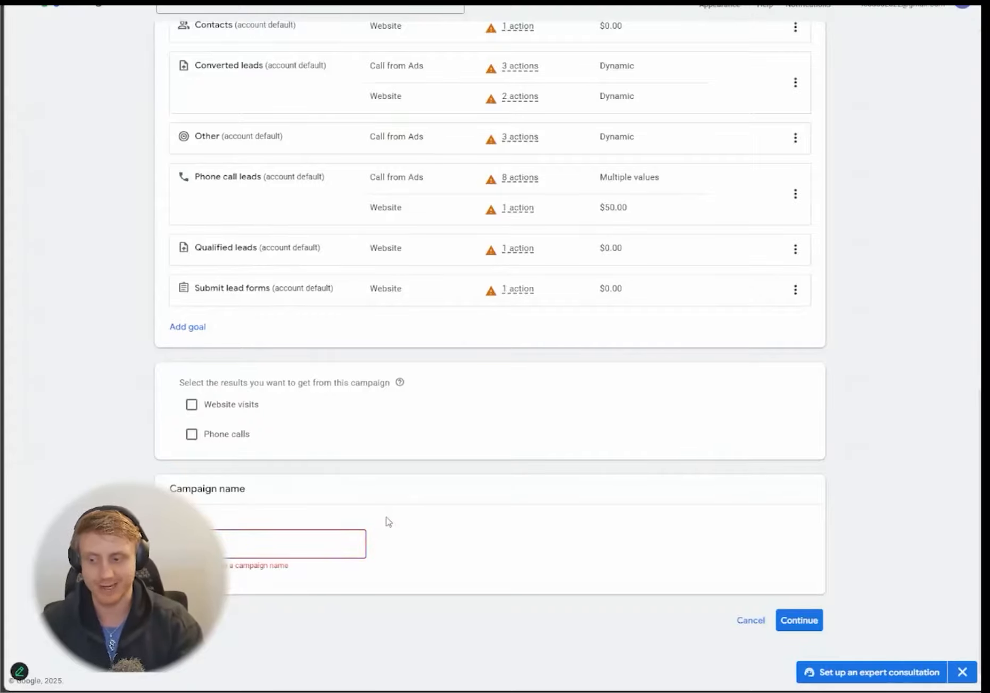
{"action": "type", "text": "S"}
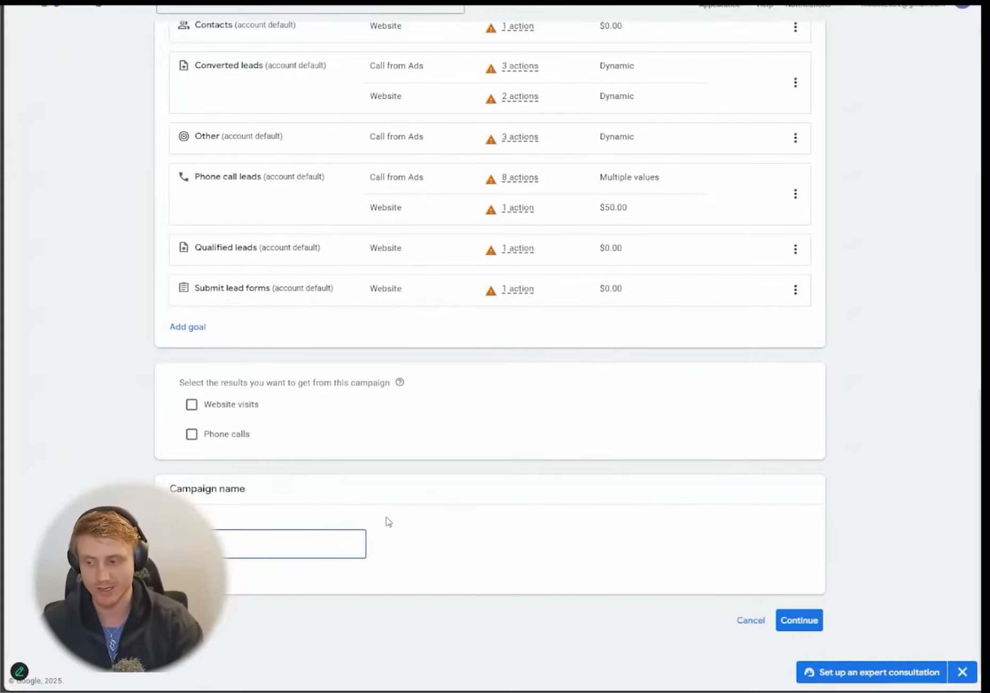
{"action": "key", "text": "BackSpace"}
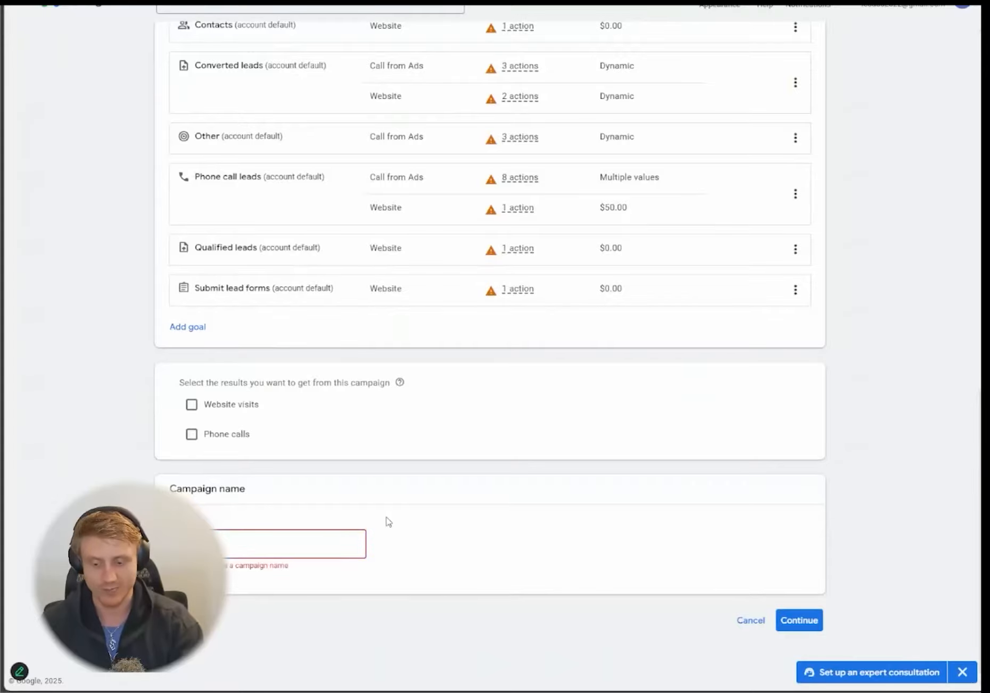
{"action": "type", "text": "S"}
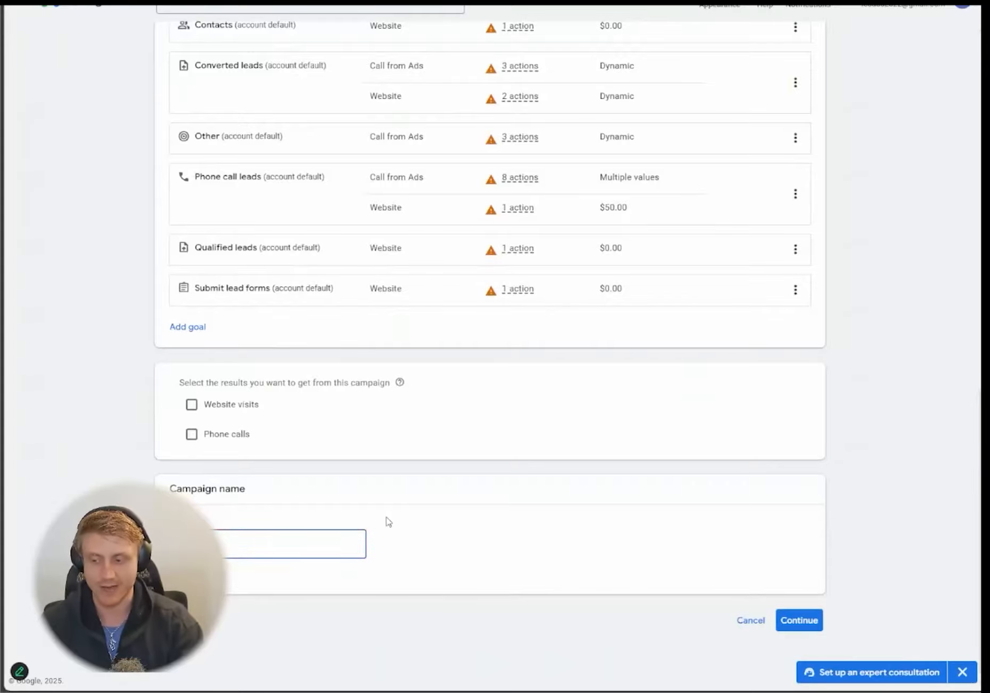
{"action": "key", "text": "BackSpace"}
{"action": "type", "text": "S"}
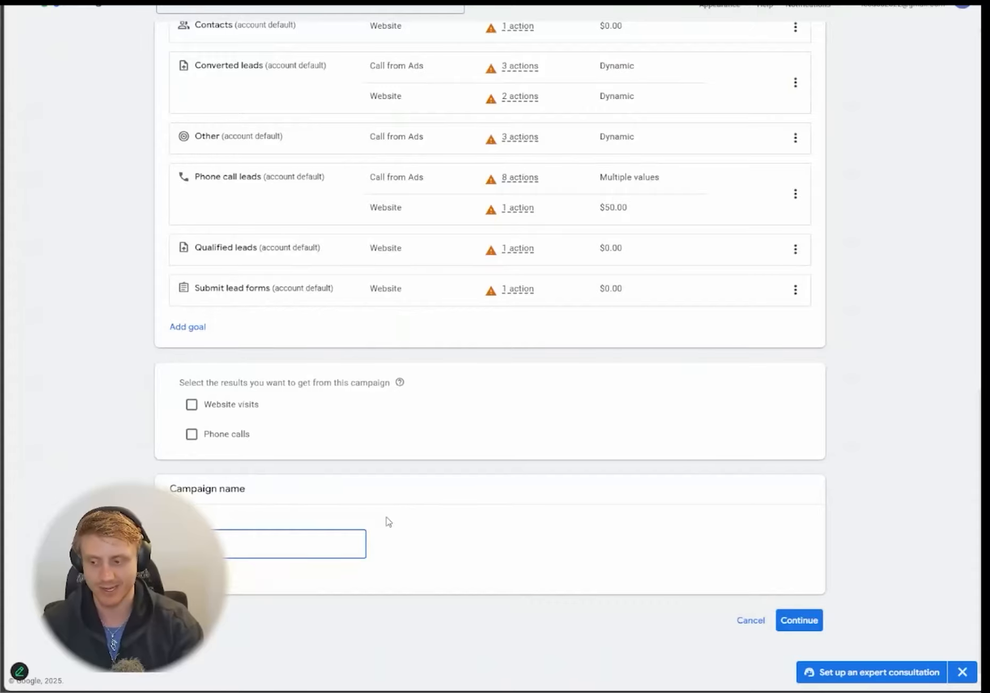
{"action": "key", "text": "BackSpace"}
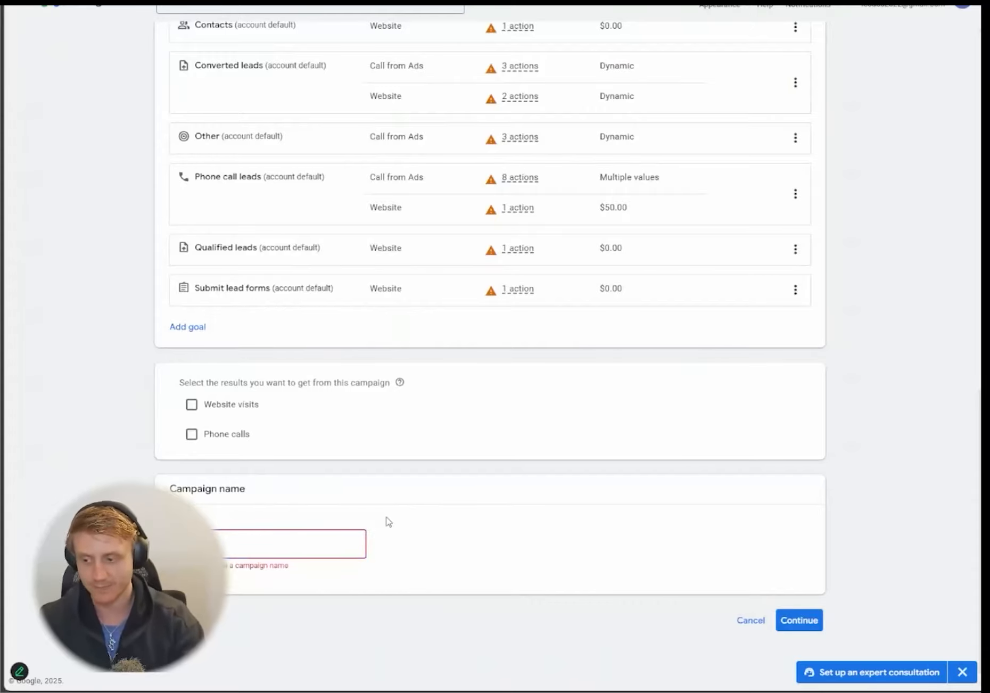
{"action": "type", "text": "S"}
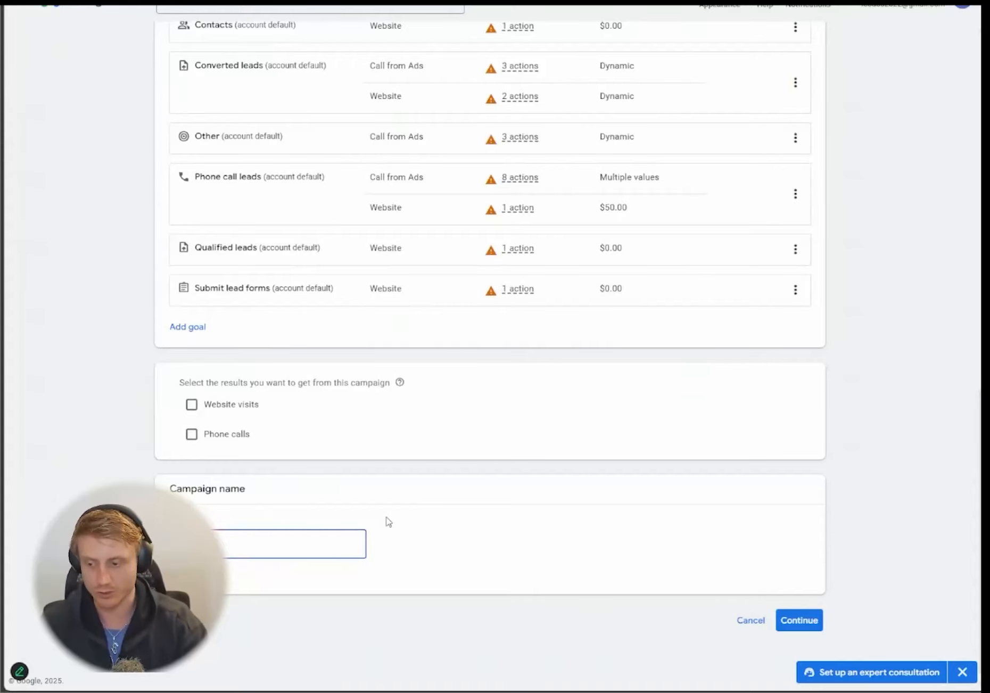
{"action": "key", "text": "BackSpace"}
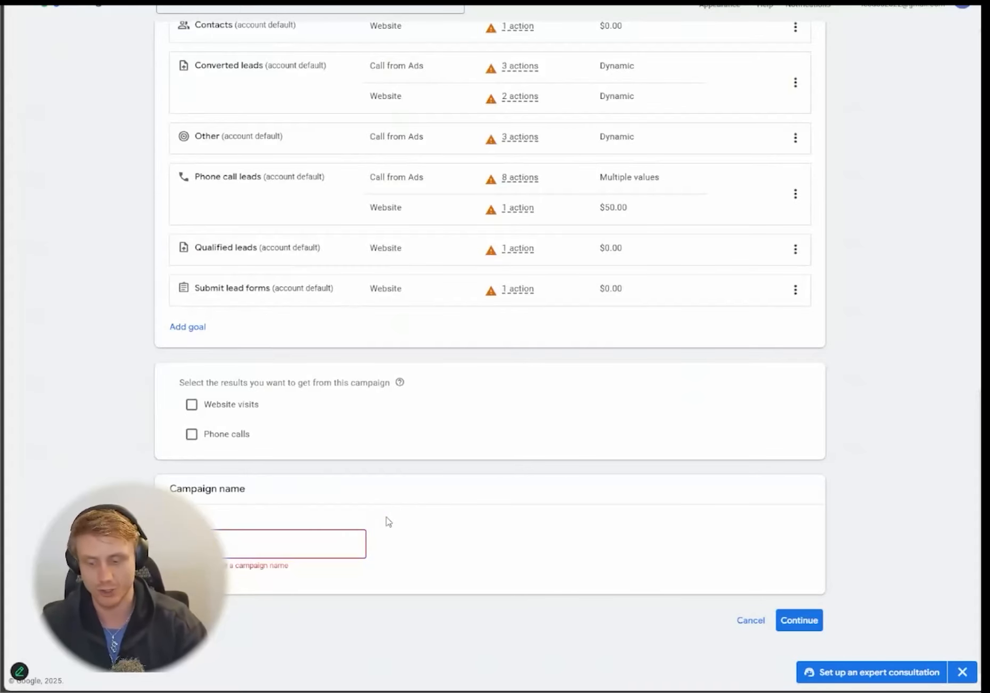
{"action": "type", "text": "S"}
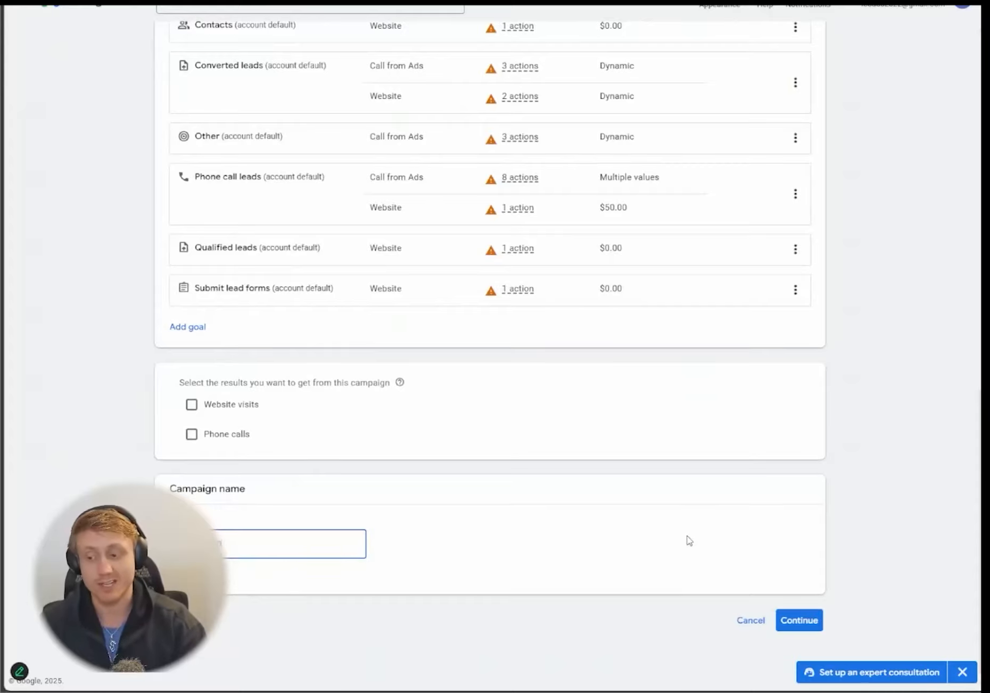
{"action": "type", "text": "d -"}
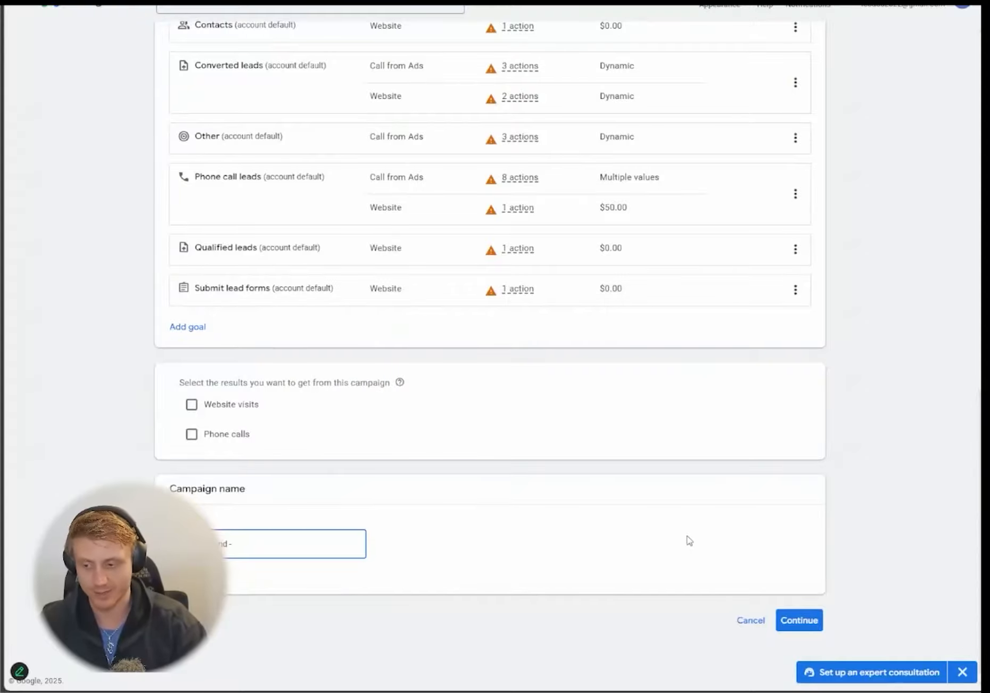
{"action": "key", "text": "BackSpace"}
{"action": "key", "text": "BackSpace"}
{"action": "key", "text": "BackSpace"}
{"action": "key", "text": "BackSpace"}
{"action": "key", "text": "BackSpace"}
{"action": "key", "text": "BackSpace"}
{"action": "key", "text": "BackSpace"}
{"action": "type", "text": "MaxC"}
{"action": "key", "text": "BackSpace"}
{"action": "key", "text": "BackSpace"}
{"action": "type", "text": "xConv -"}
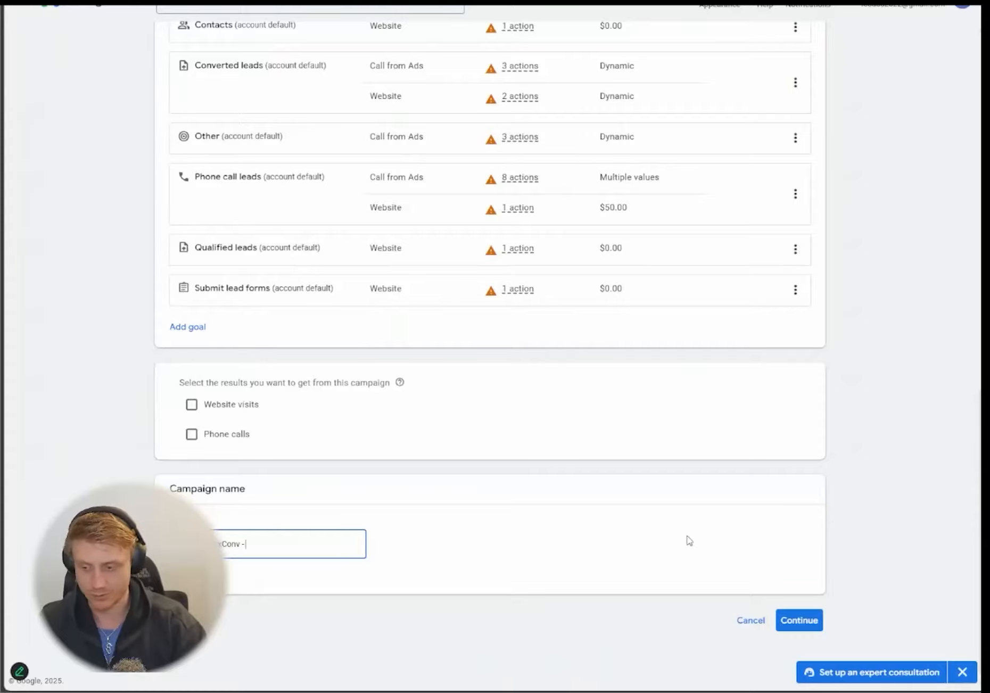
{"action": "type", "text": " Brand"}
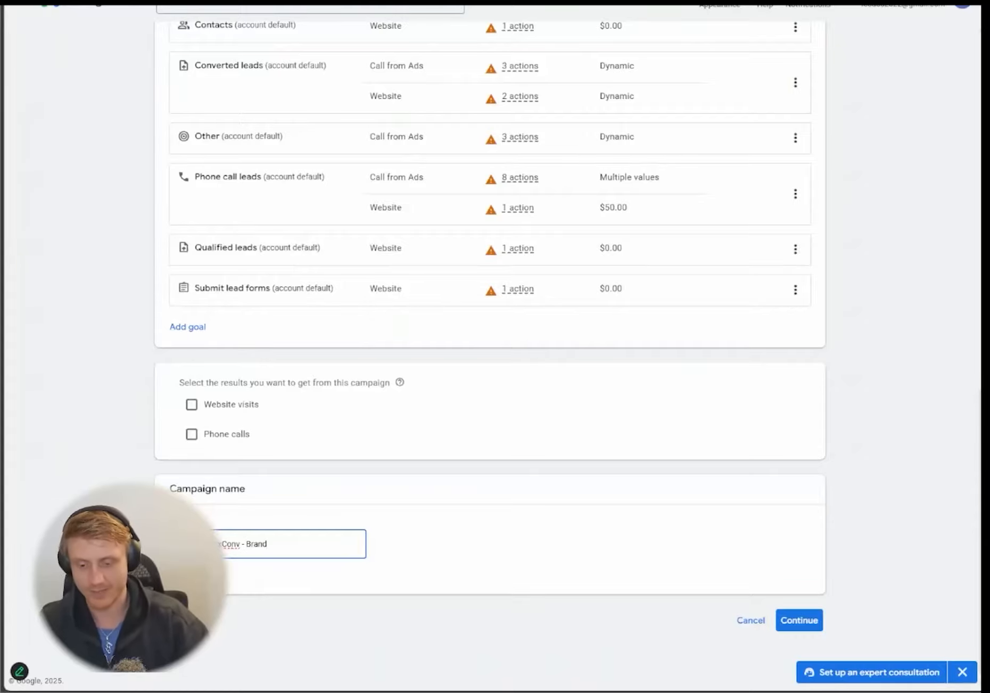
{"action": "left_click", "coordinate": [811, 623]}
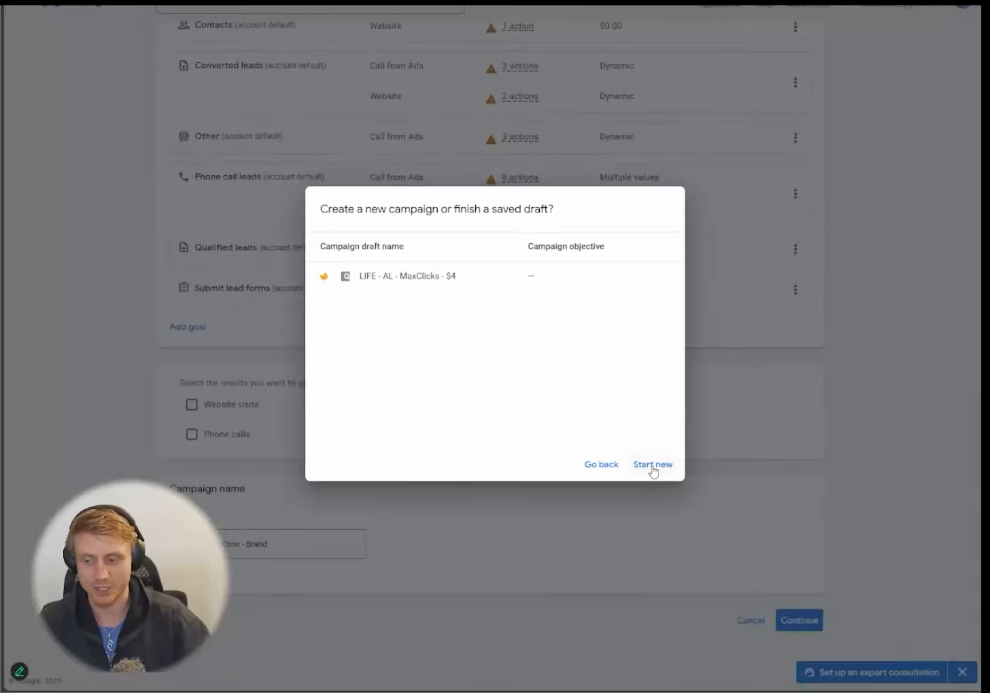
- Start a new campaign instead of the saved draft, with Conversions as bidding focus
{"action": "left_click", "coordinate": [652, 466]}
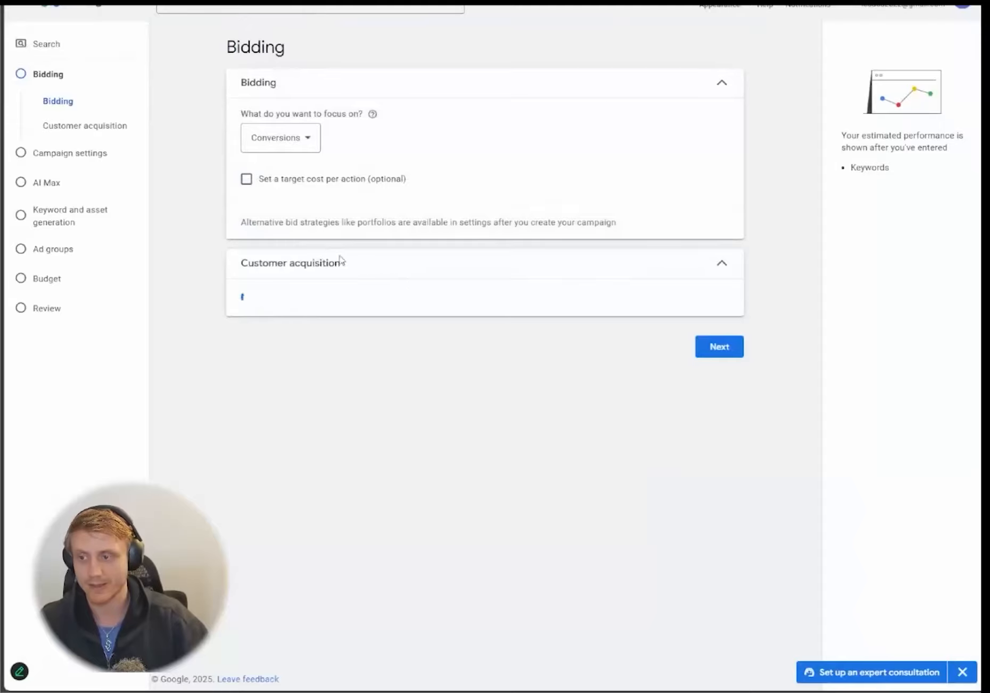
{"action": "key", "text": "ctrl+plus"}
{"action": "key", "text": "ctrl+plus"}
{"action": "left_click", "coordinate": [190, 180]}
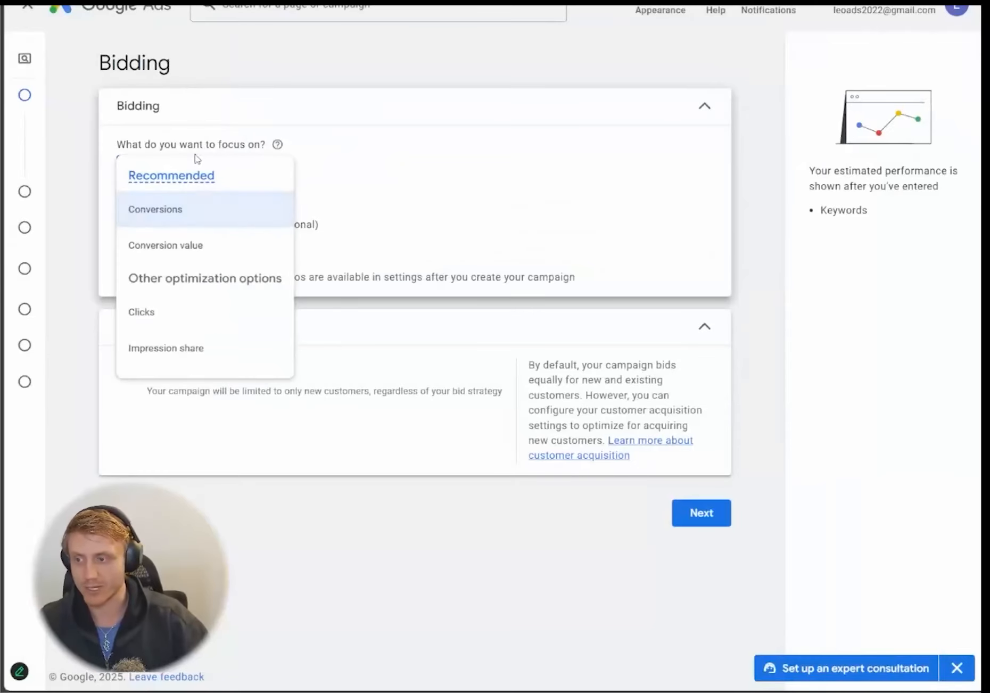
{"action": "left_click", "coordinate": [180, 218]}
{"action": "key", "text": "ctrl+minus"}
{"action": "key", "text": "ctrl+minus"}
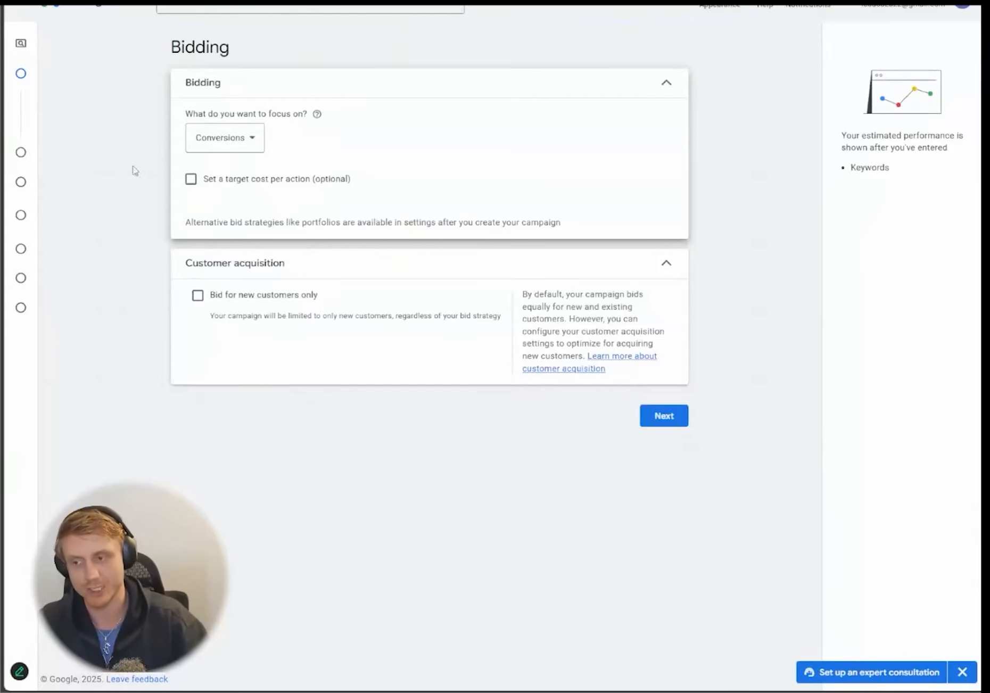
- Settle bidding on Conversions, leaving target cost per action unchecked
{"action": "left_click", "coordinate": [232, 140]}
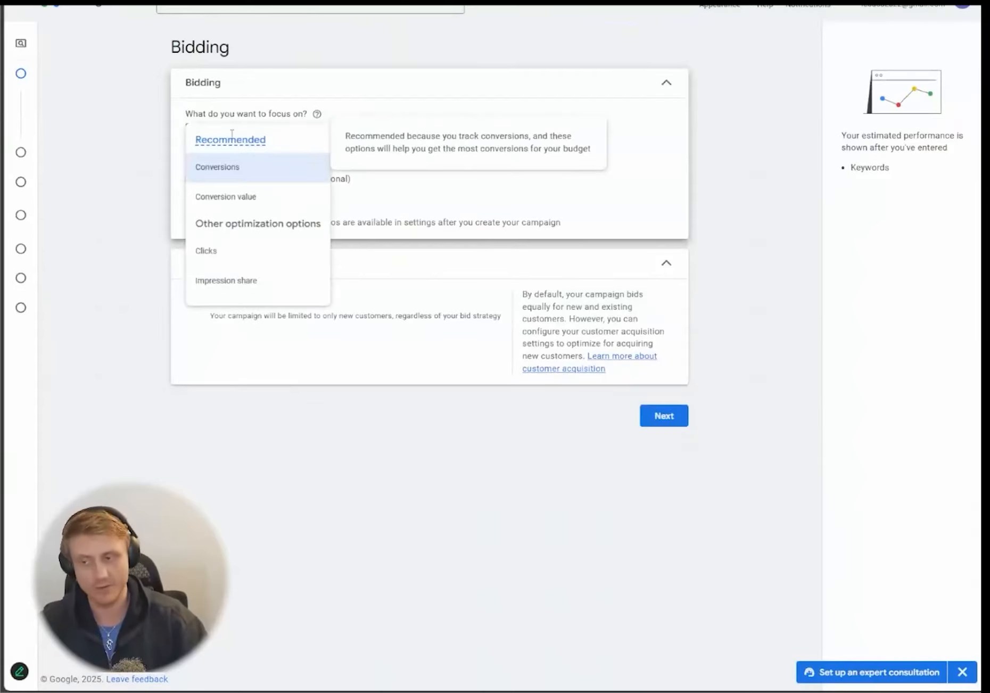
{"action": "left_click", "coordinate": [230, 260]}
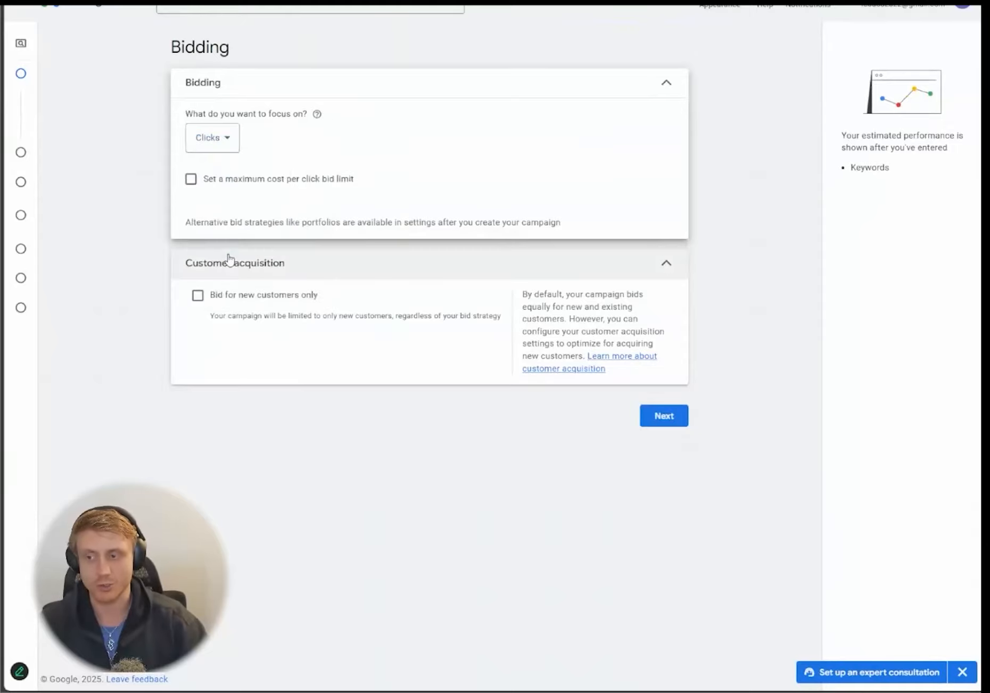
{"action": "left_click", "coordinate": [204, 182]}
{"action": "left_click", "coordinate": [220, 149]}
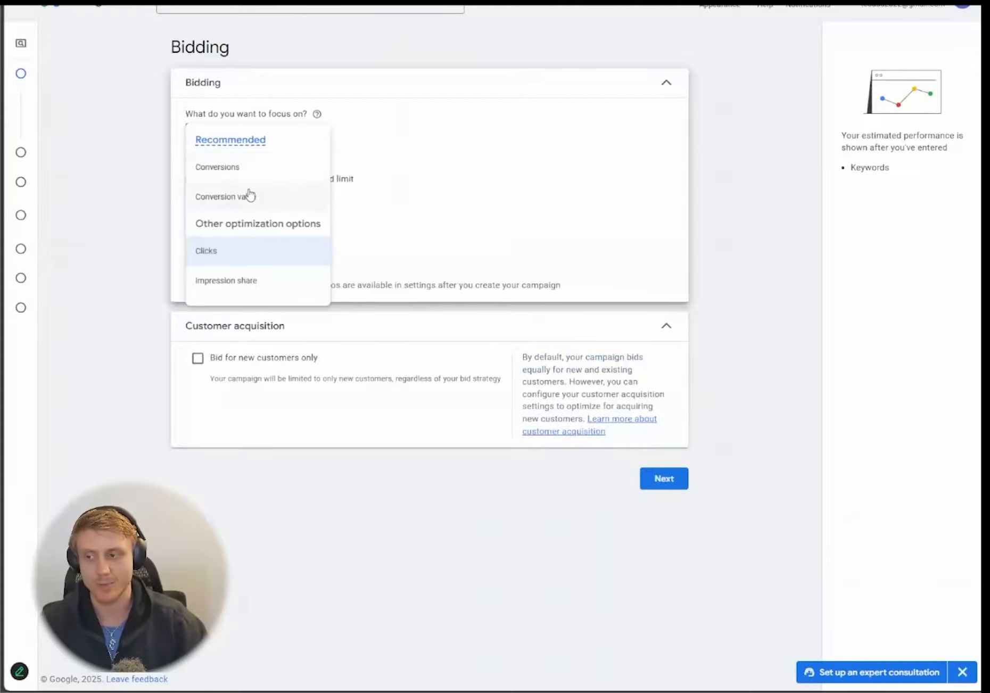
{"action": "left_click", "coordinate": [252, 169]}
{"action": "left_click", "coordinate": [190, 179]}
{"action": "left_click", "coordinate": [221, 239]}
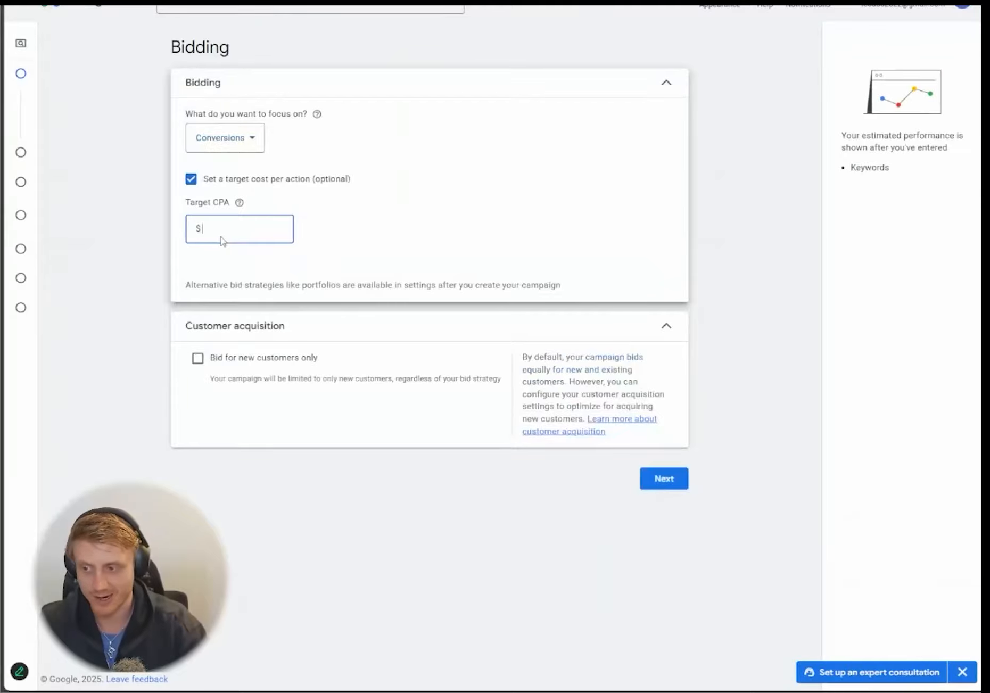
{"action": "left_click", "coordinate": [263, 179]}
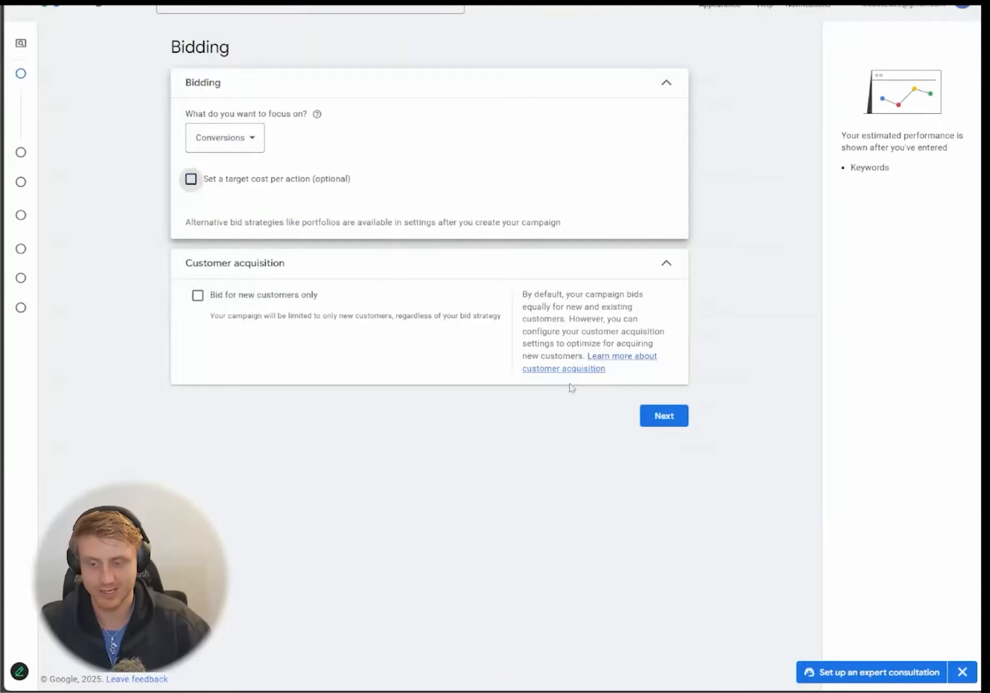
- Exclude the Google Search Partners network from the campaign
{"action": "left_click", "coordinate": [669, 417]}
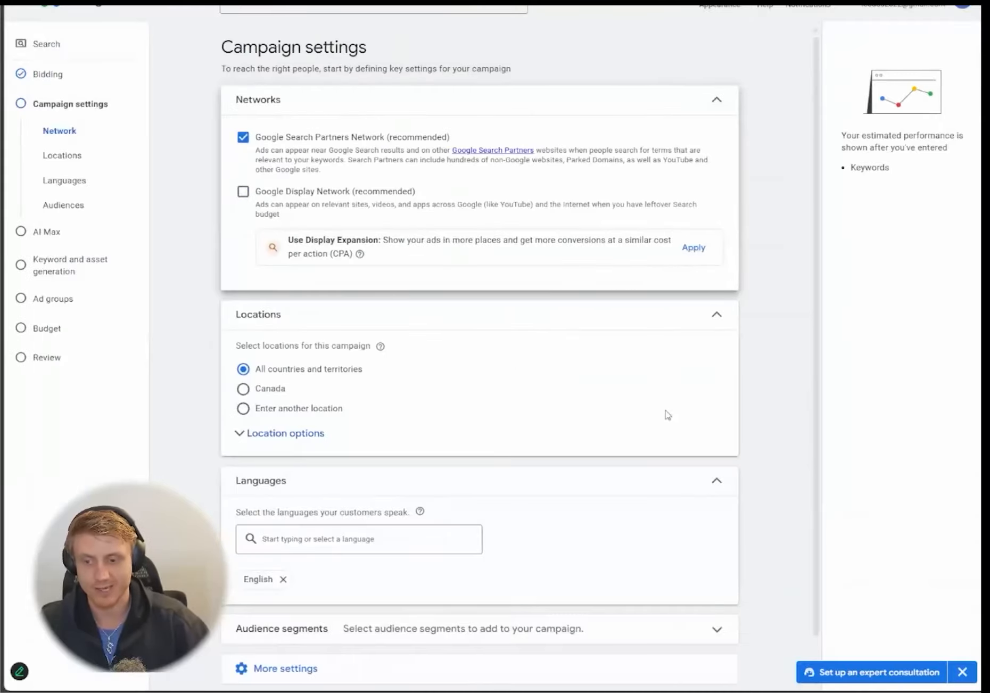
{"action": "left_click", "coordinate": [303, 134]}
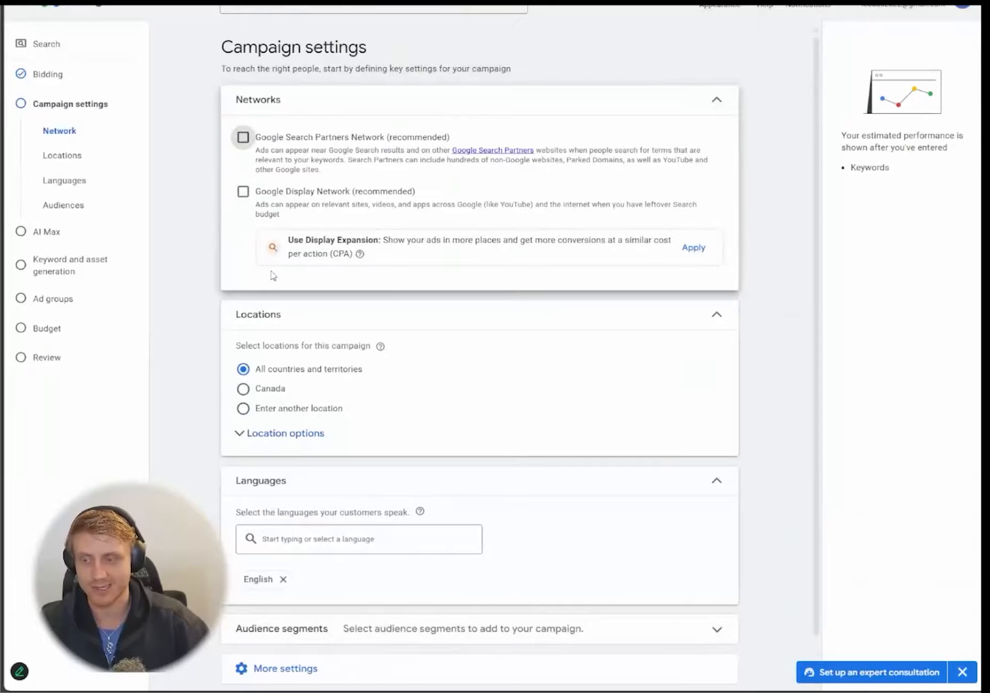
{"action": "key", "text": "ctrl+plus"}
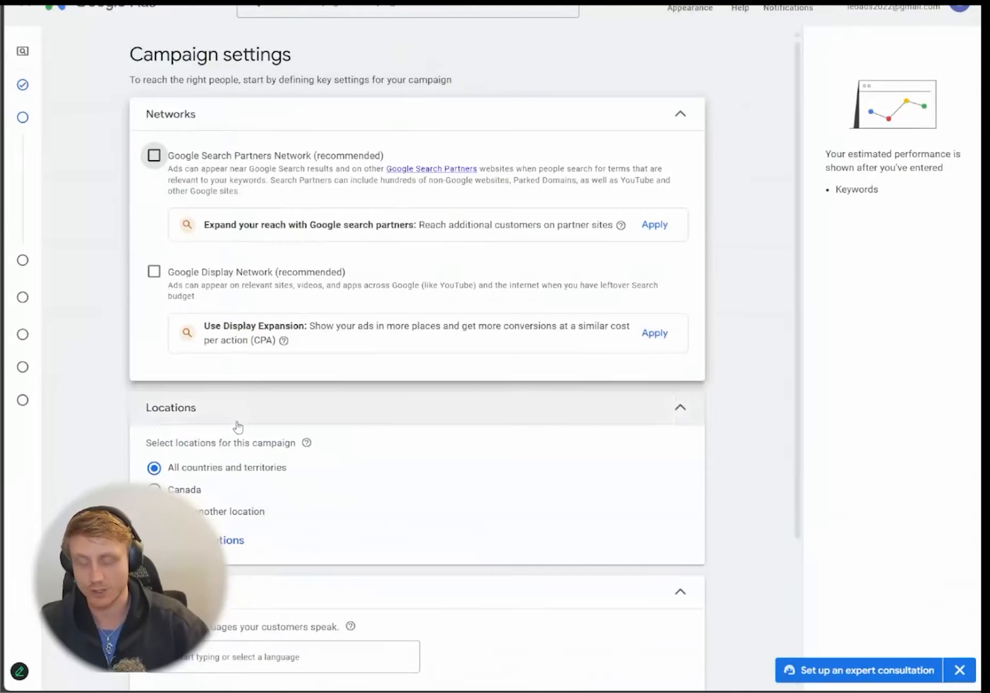
- Target Los Angeles and Chicago, Illinois as the campaign's locations
{"action": "left_click", "coordinate": [216, 511]}
{"action": "scroll", "coordinate": [144, 426], "scroll_direction": "down", "scroll_amount": 5}
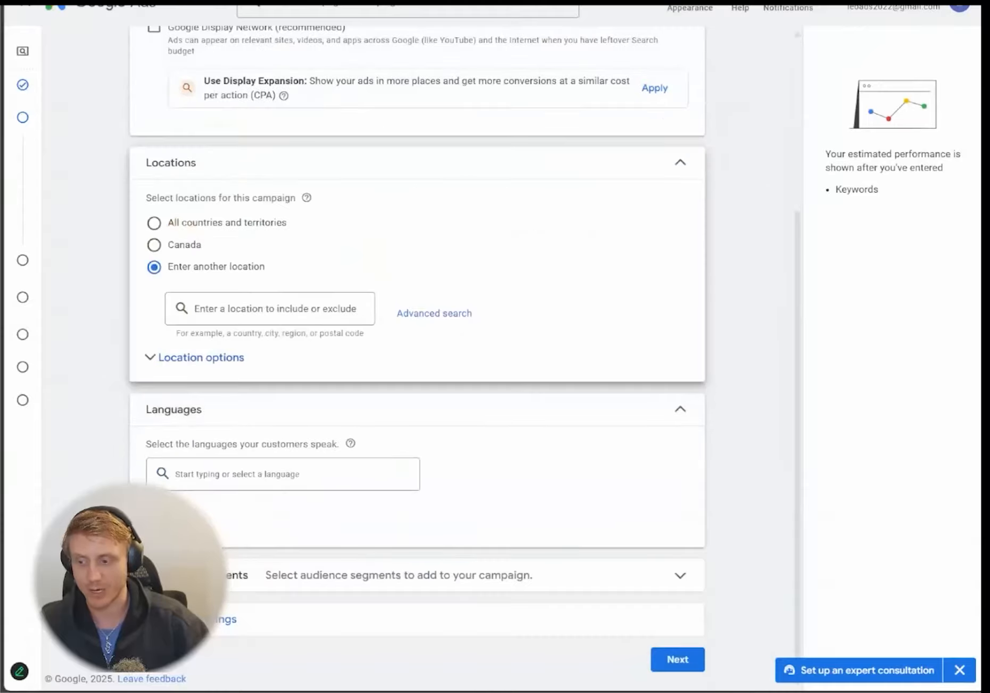
{"action": "left_click", "coordinate": [213, 359]}
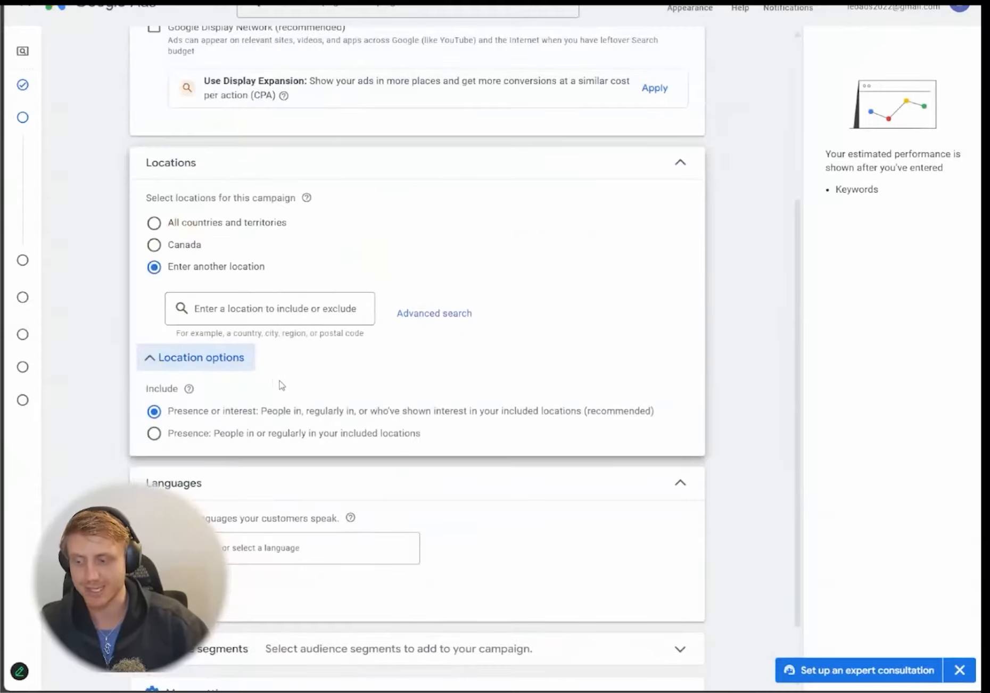
{"action": "left_click", "coordinate": [293, 309]}
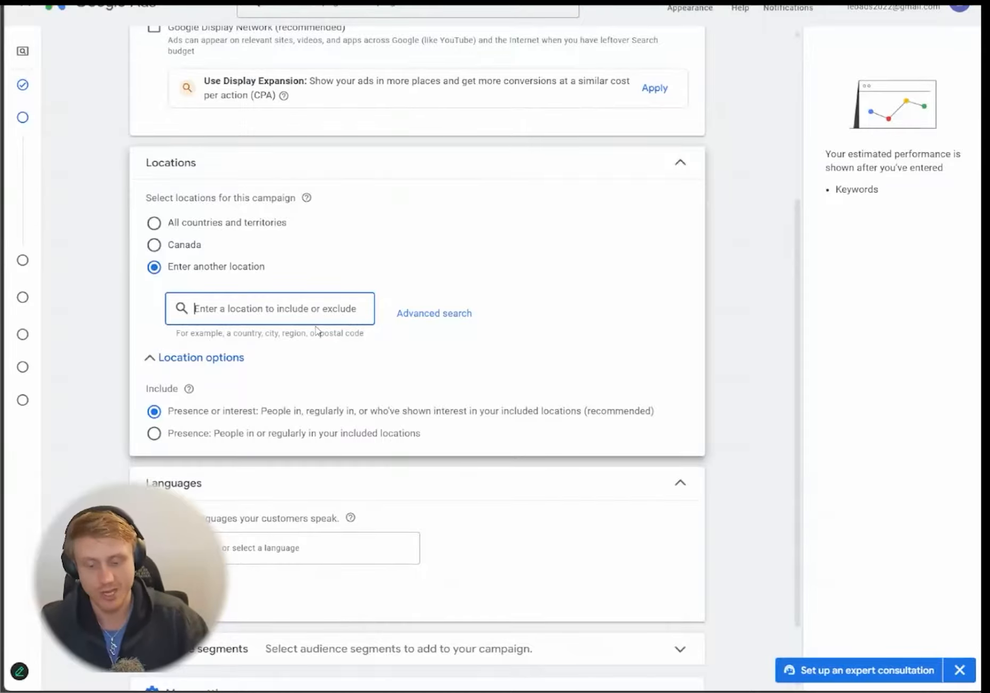
{"action": "type", "text": "los angeles"}
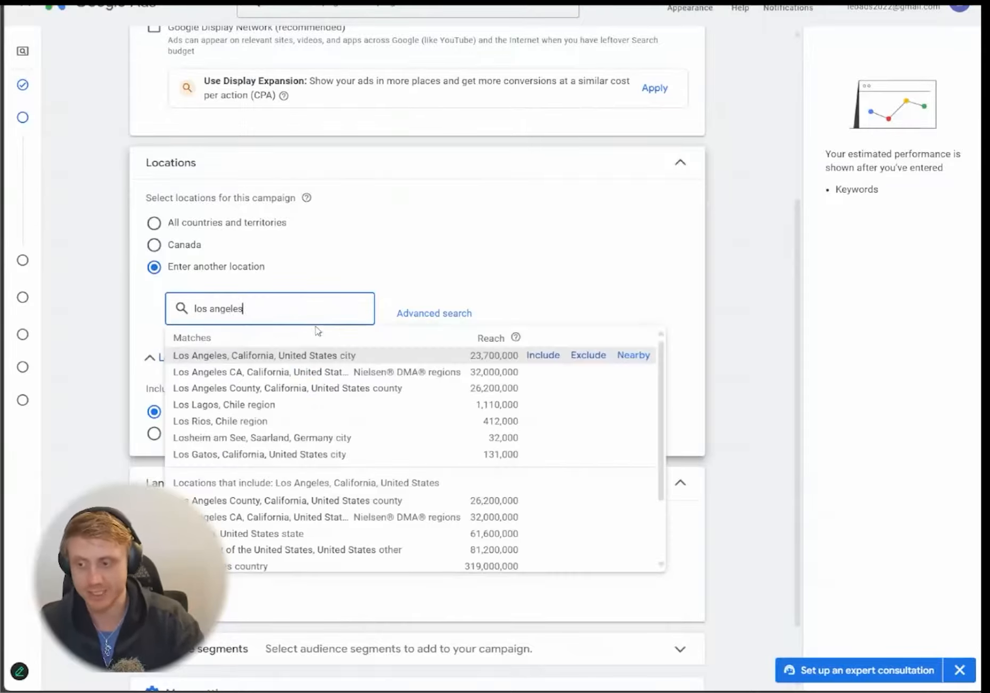
{"action": "left_click", "coordinate": [542, 355]}
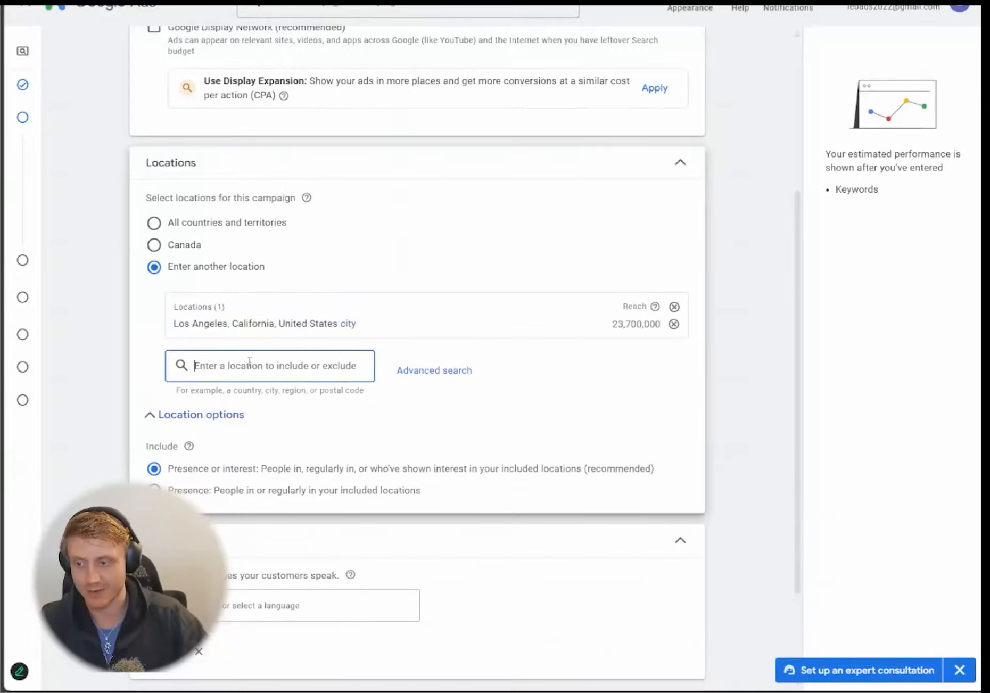
{"action": "type", "text": "chica"}
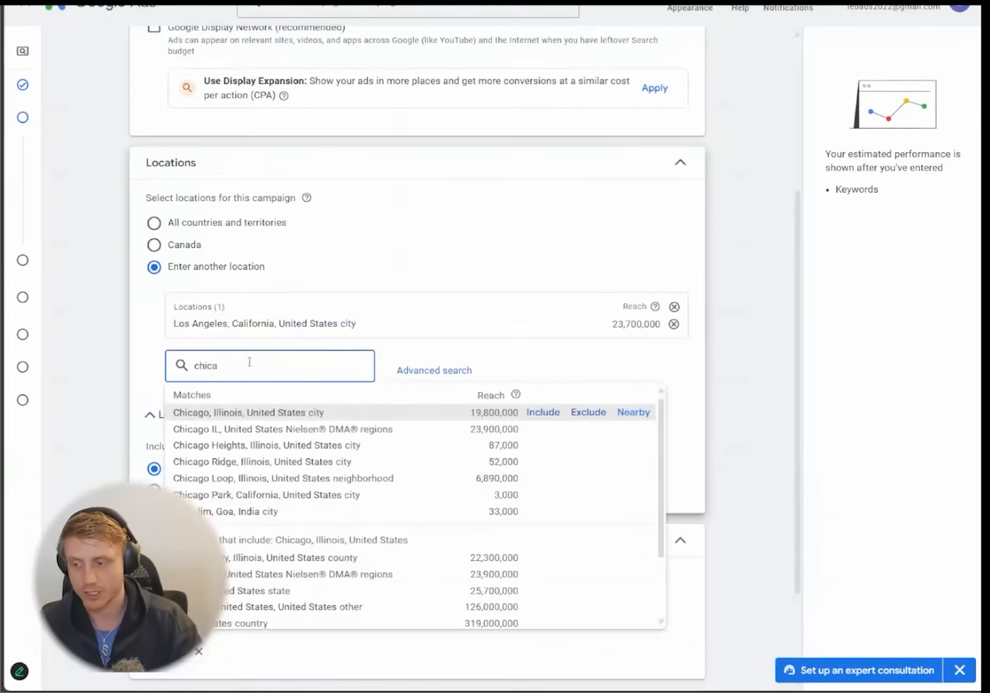
{"action": "left_click", "coordinate": [543, 412]}
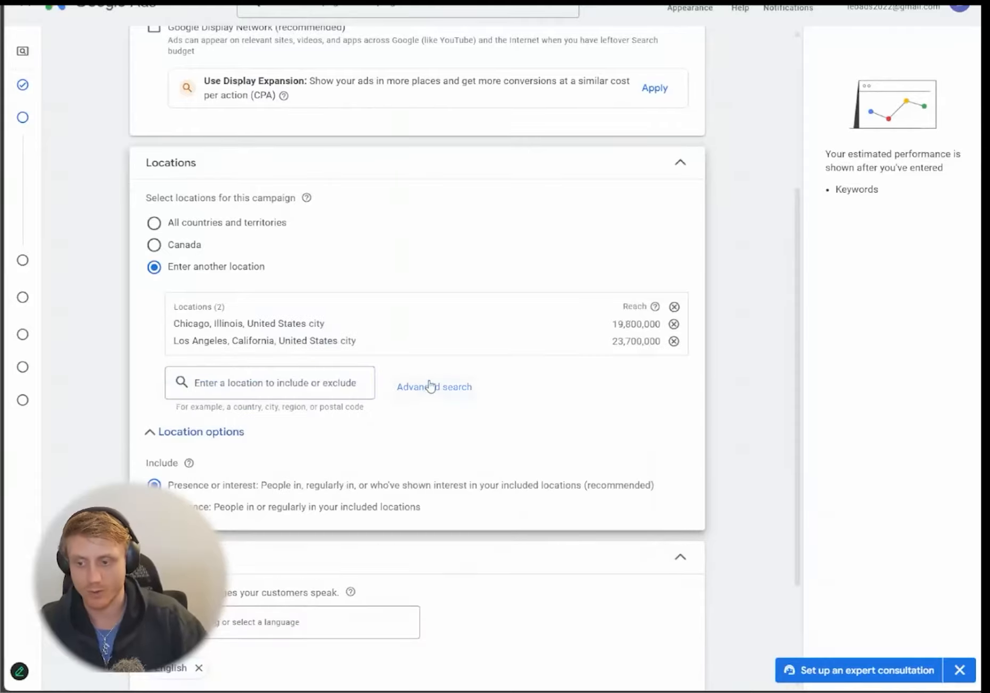
{"action": "left_click", "coordinate": [432, 387]}
- Add Boston, Massachusetts via bulk search limited to United States, and set targeting to Presence
{"action": "left_click", "coordinate": [179, 181]}
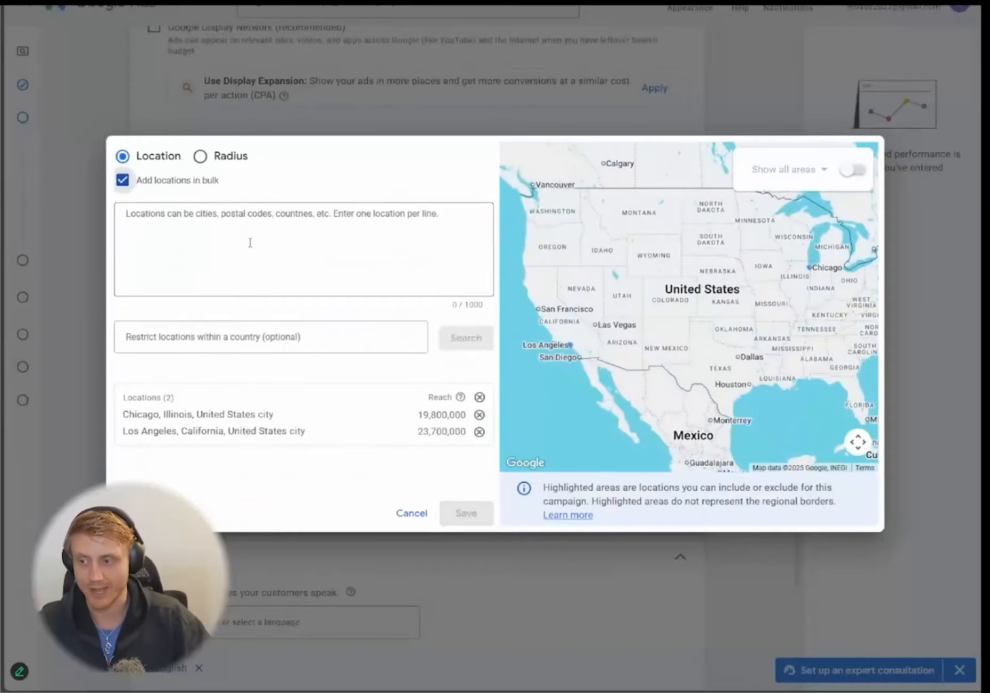
{"action": "left_click", "coordinate": [251, 243]}
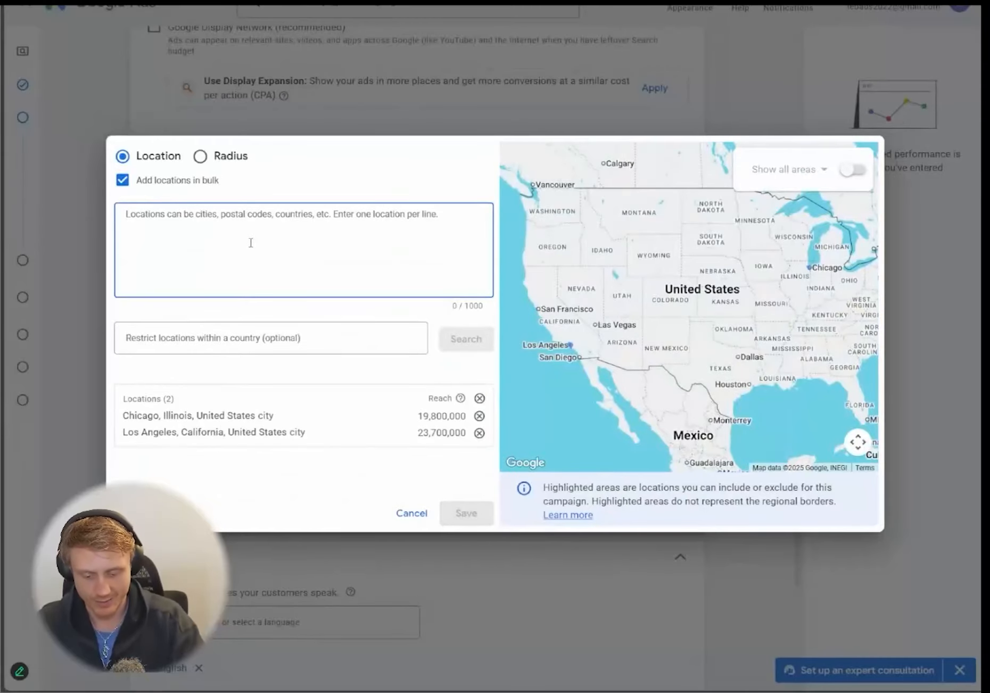
{"action": "type", "text": "boston"}
{"action": "left_click", "coordinate": [270, 348]}
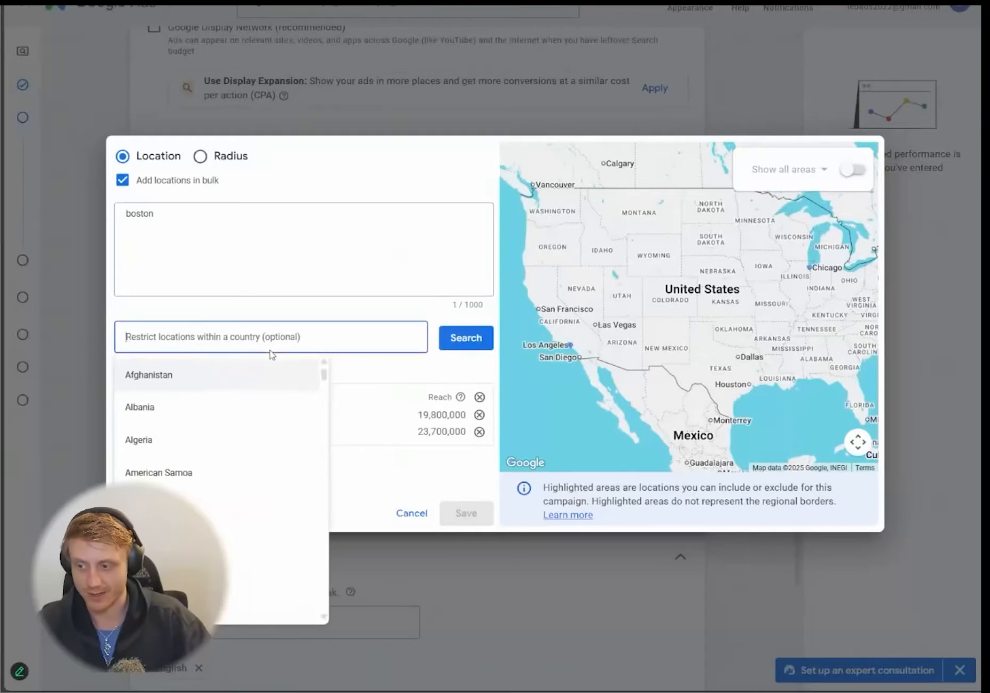
{"action": "type", "text": "united"}
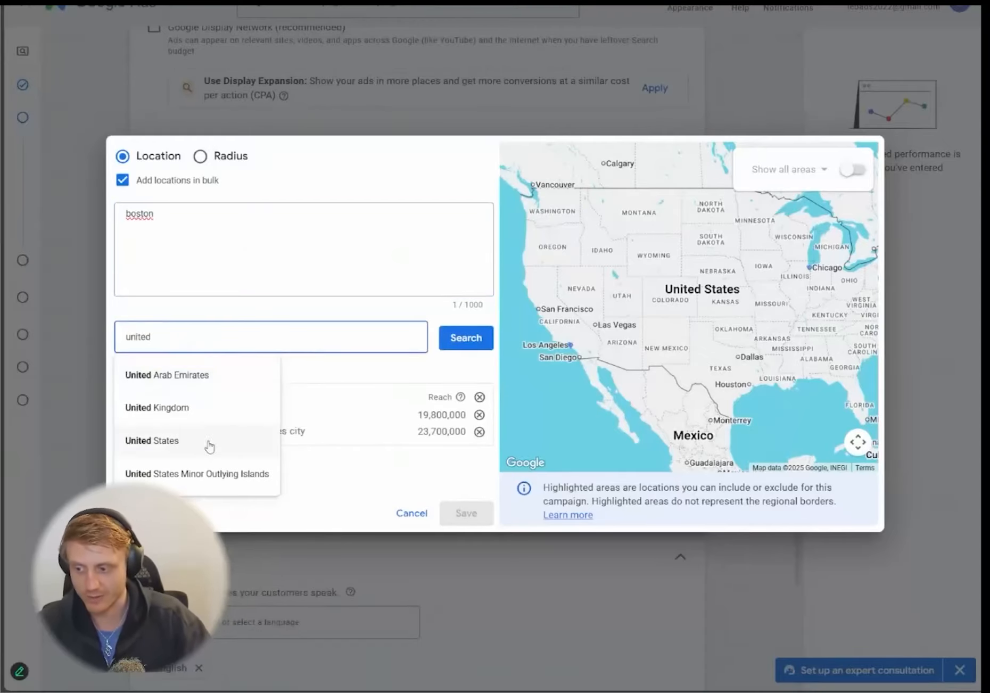
{"action": "left_click", "coordinate": [210, 447]}
{"action": "left_click", "coordinate": [484, 343]}
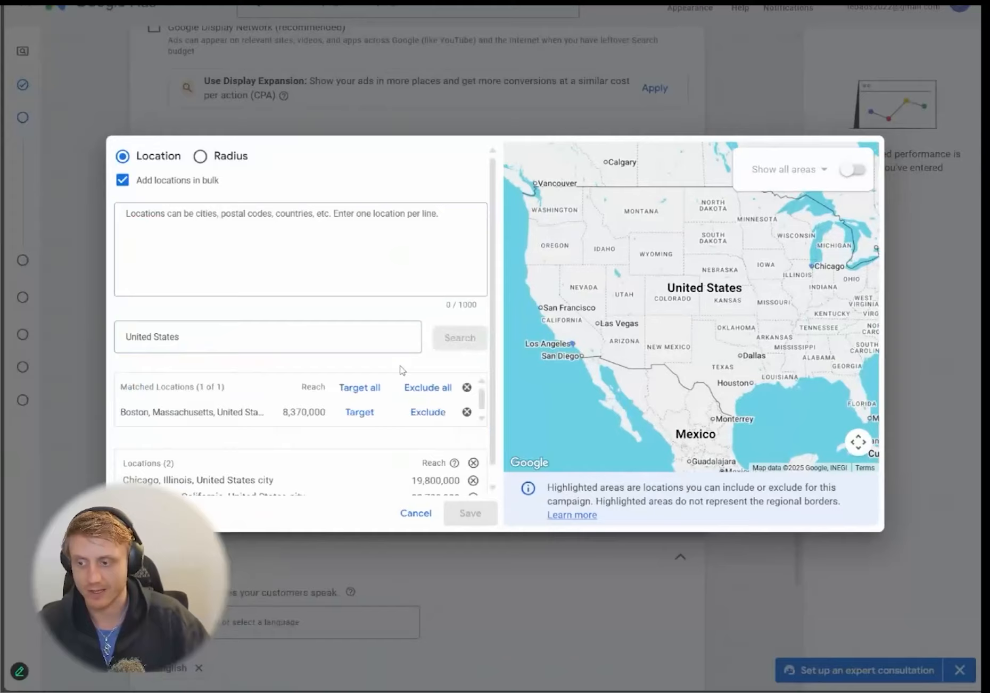
{"action": "left_click", "coordinate": [360, 412]}
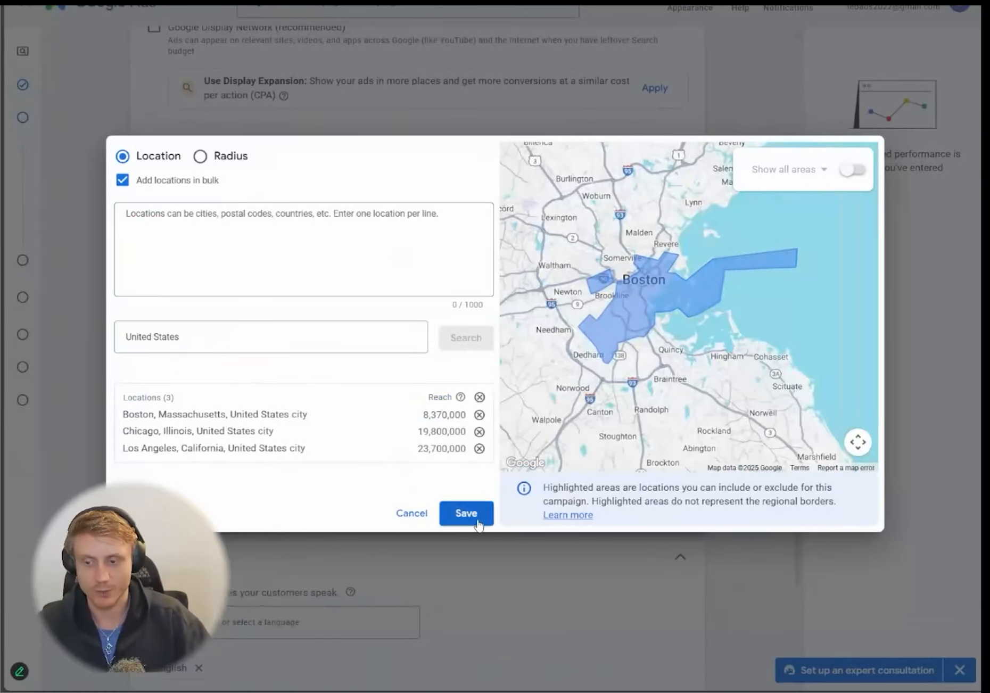
{"action": "left_click", "coordinate": [478, 522]}
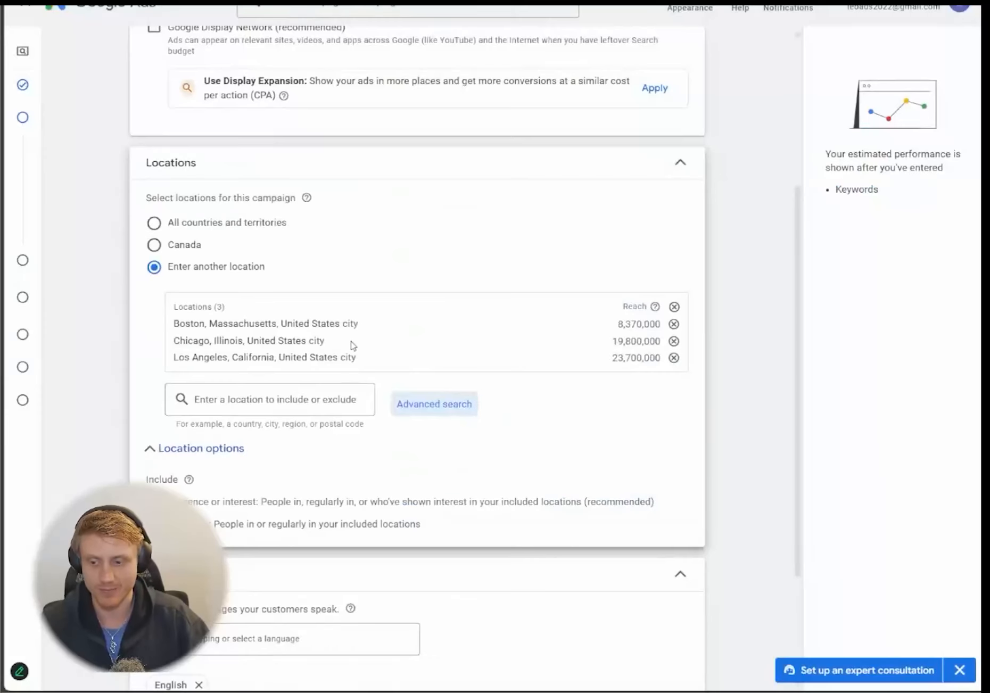
{"action": "scroll", "coordinate": [354, 348], "scroll_direction": "down", "scroll_amount": 3}
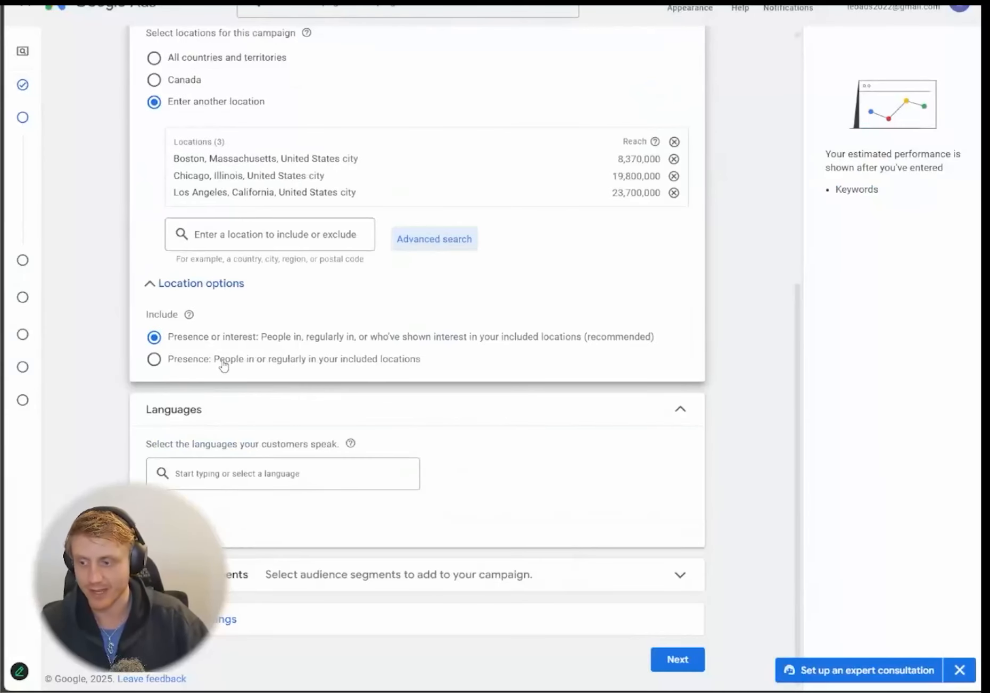
{"action": "left_click", "coordinate": [318, 362]}
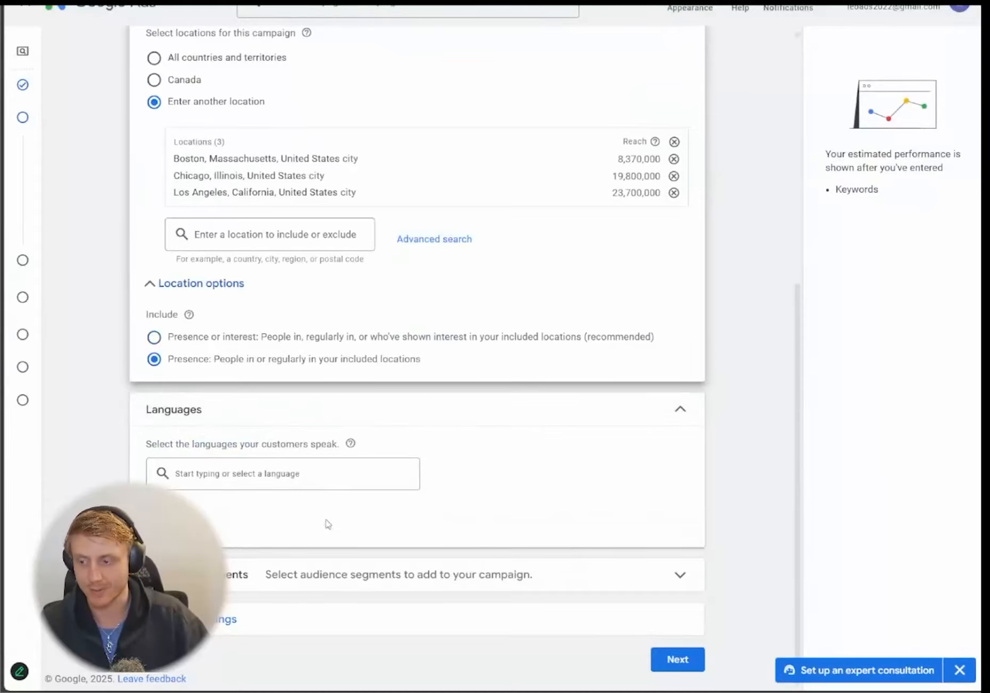
- Add the in-market Roofing Services audience segment by searching 'roof'
{"action": "left_click", "coordinate": [502, 591]}
{"action": "scroll", "coordinate": [372, 470], "scroll_direction": "down", "scroll_amount": 7}
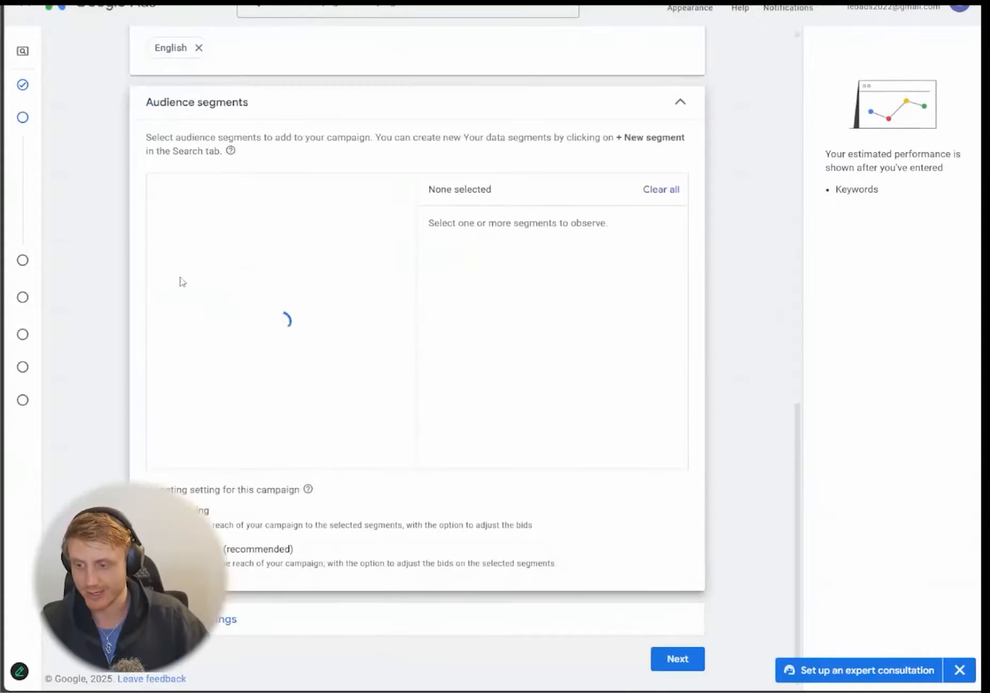
{"action": "scroll", "coordinate": [129, 280], "scroll_direction": "up", "scroll_amount": 3}
{"action": "scroll", "coordinate": [131, 280], "scroll_direction": "down", "scroll_amount": 1}
{"action": "scroll", "coordinate": [129, 280], "scroll_direction": "down", "scroll_amount": 1}
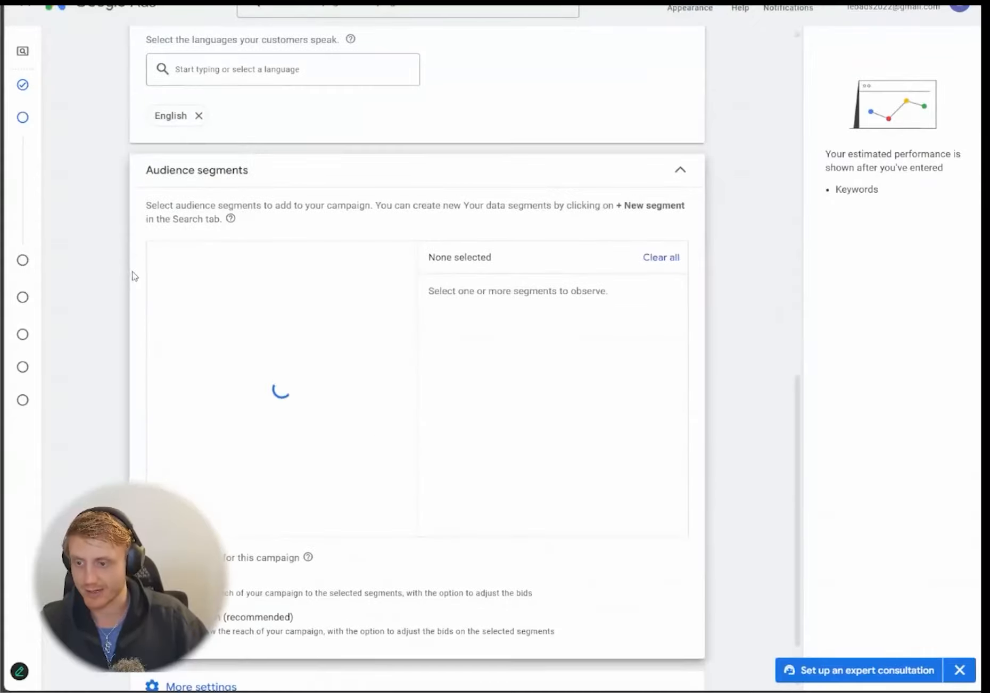
{"action": "scroll", "coordinate": [129, 280], "scroll_direction": "up", "scroll_amount": 1}
{"action": "scroll", "coordinate": [166, 294], "scroll_direction": "down", "scroll_amount": 1}
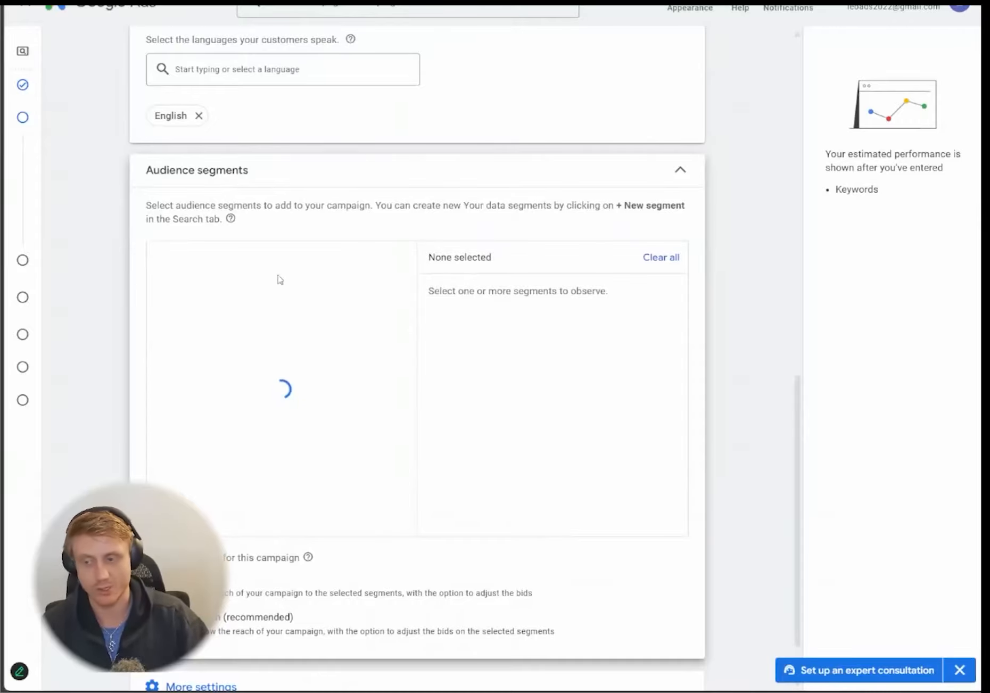
{"action": "left_click", "coordinate": [242, 287]}
{"action": "type", "text": "roof"}
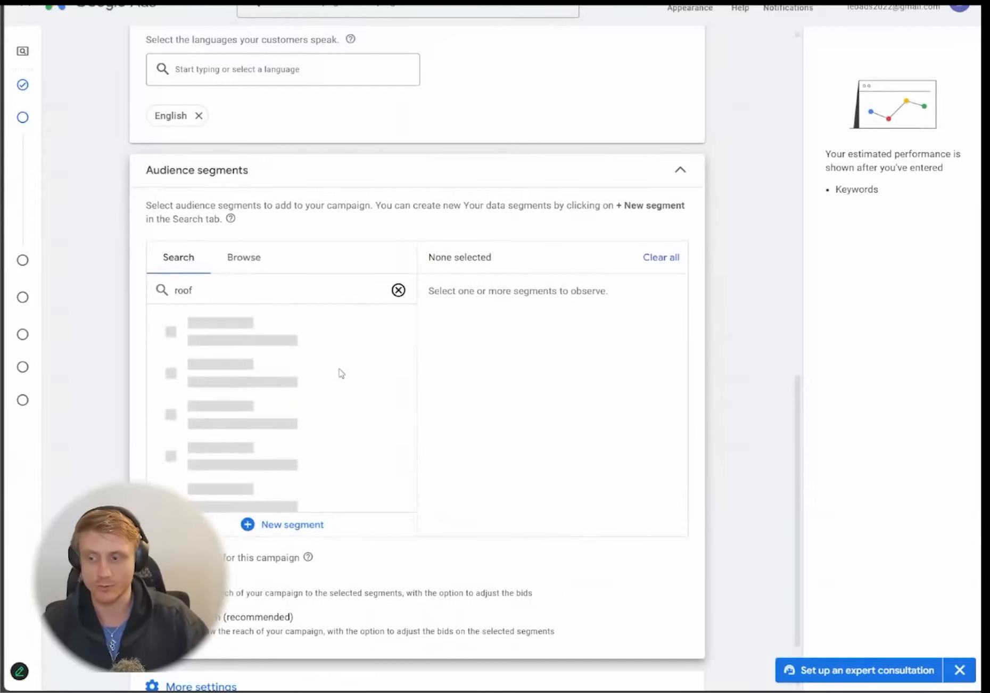
{"action": "left_click", "coordinate": [169, 462]}
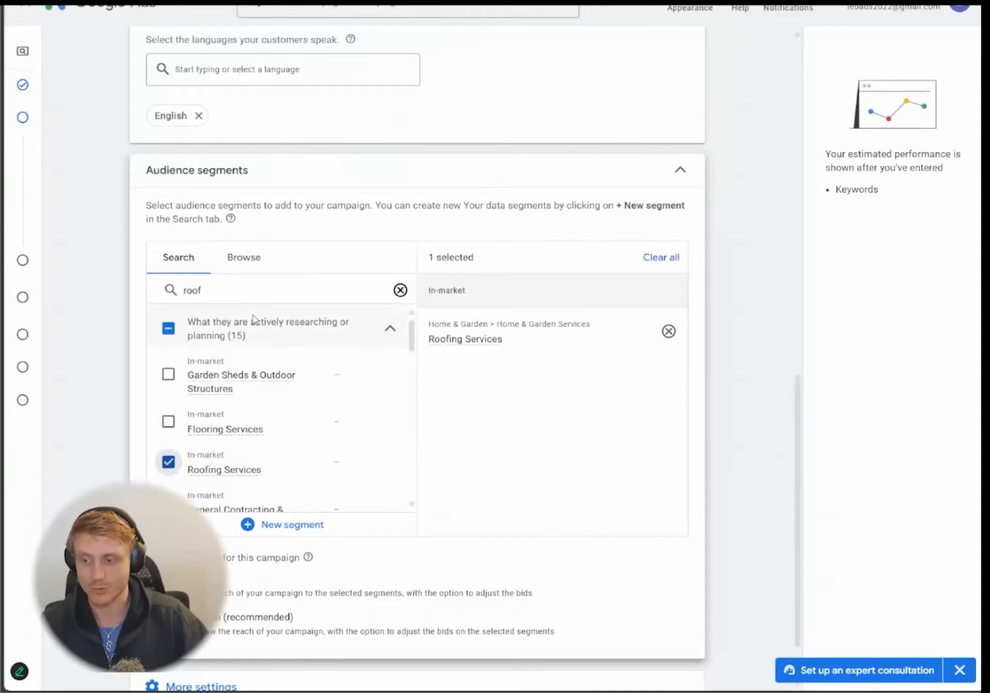
- Add the Home & Garden audience segment by searching 'home and garde'
{"action": "double_click", "coordinate": [245, 293]}
{"action": "type", "text": "home and garden service"}
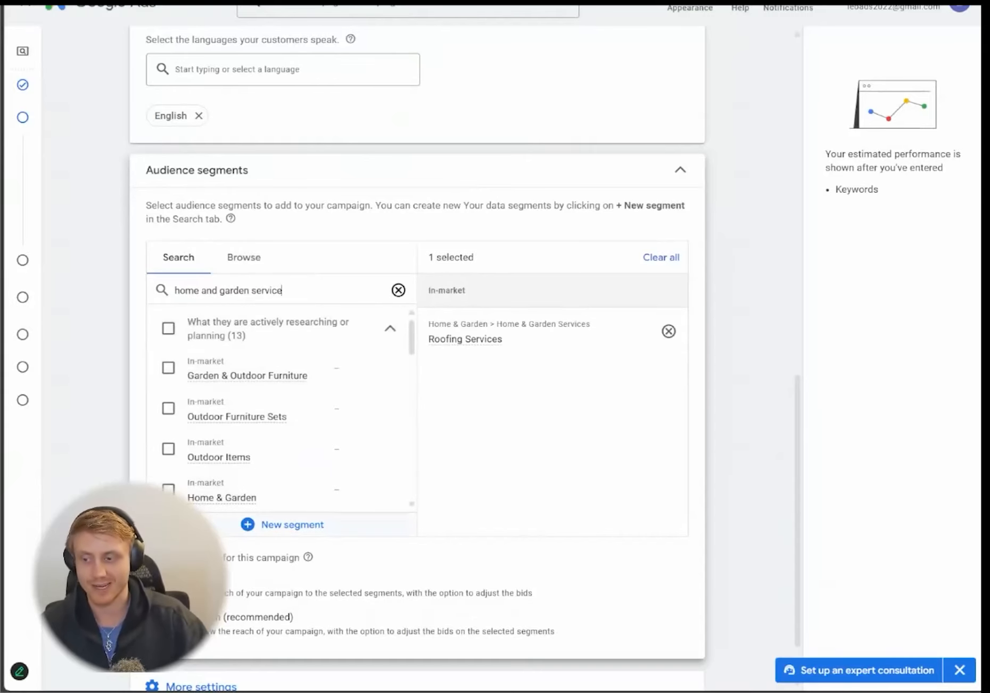
{"action": "left_click", "coordinate": [168, 489]}
{"action": "scroll", "coordinate": [168, 404], "scroll_direction": "down", "scroll_amount": 3}
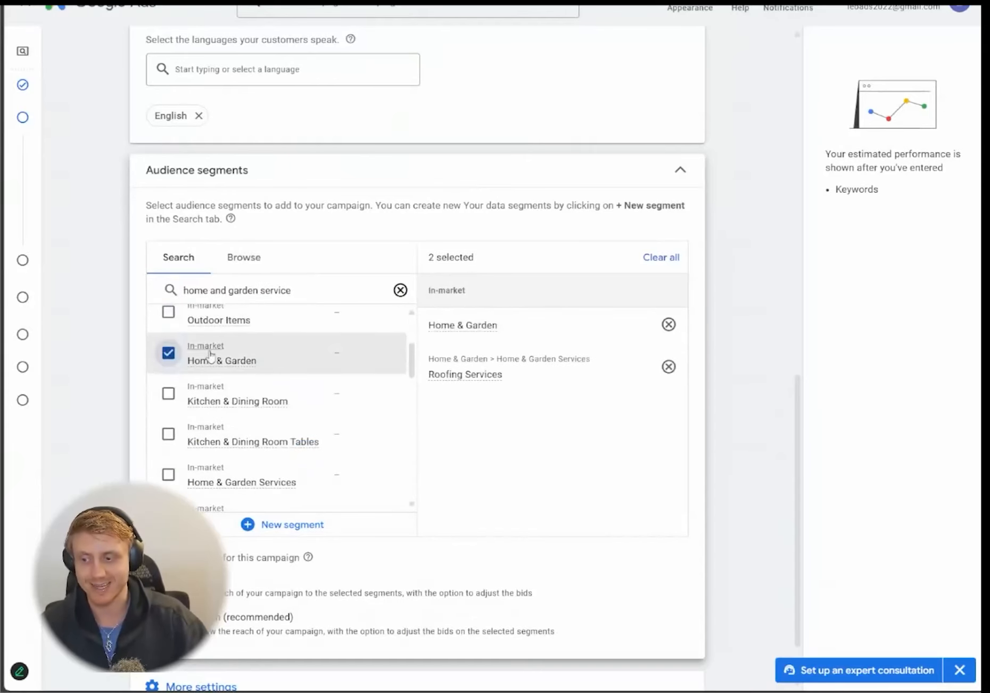
{"action": "mouse_move", "coordinate": [220, 368]}
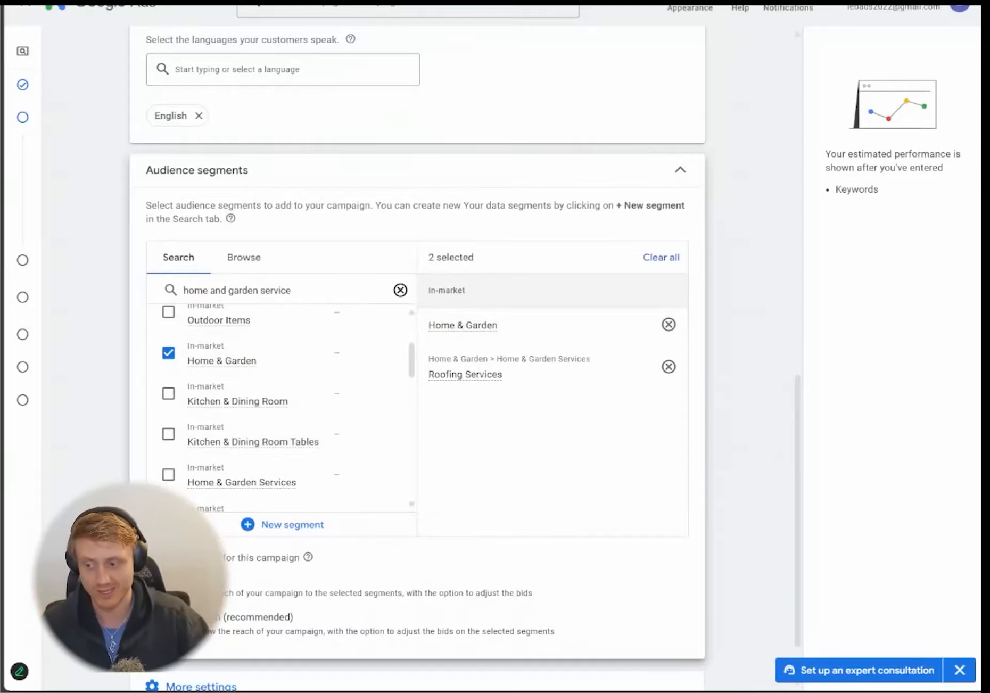
{"action": "scroll", "coordinate": [417, 346], "scroll_direction": "down", "scroll_amount": 2}
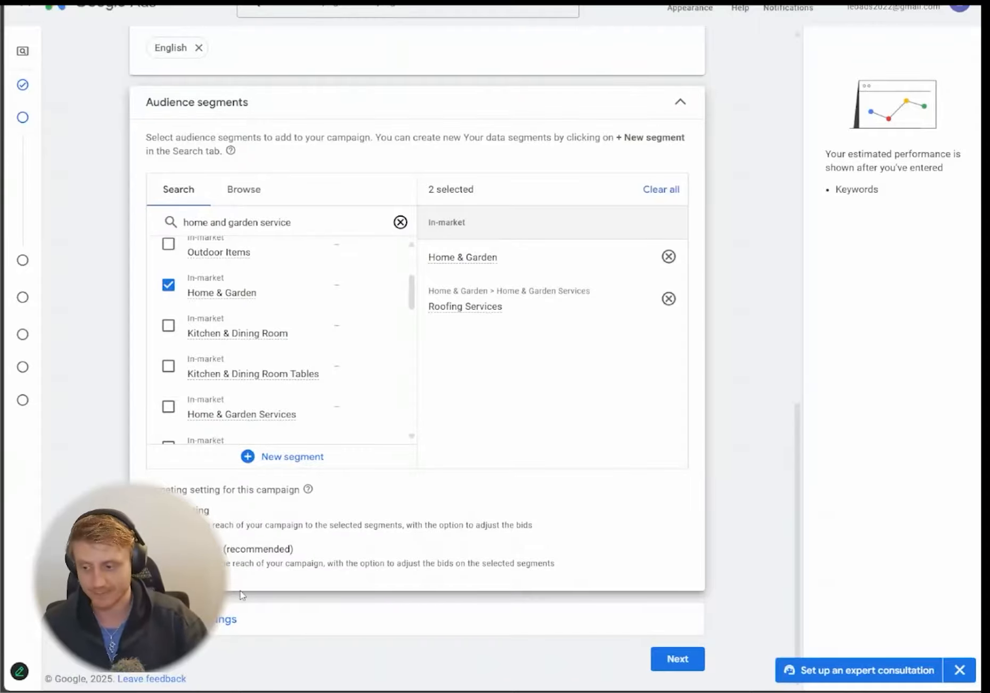
- Schedule ads Mondays - Fridays from 08:00 to 20:00 and proceed to the next step
{"action": "left_click", "coordinate": [234, 619]}
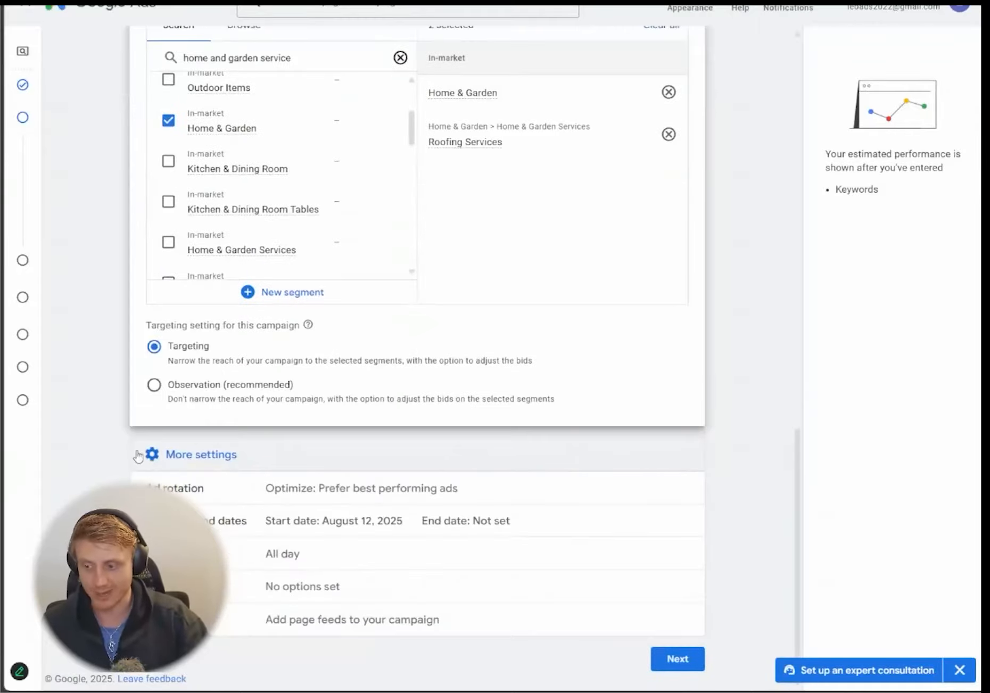
{"action": "left_click", "coordinate": [312, 554]}
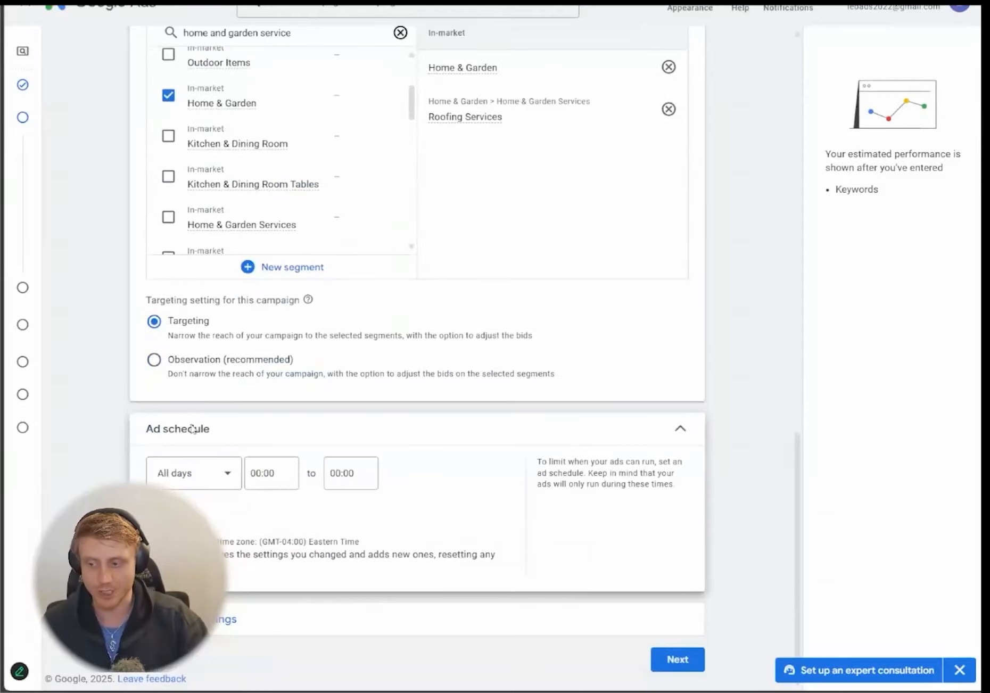
{"action": "left_click", "coordinate": [208, 472]}
{"action": "left_click", "coordinate": [215, 284]}
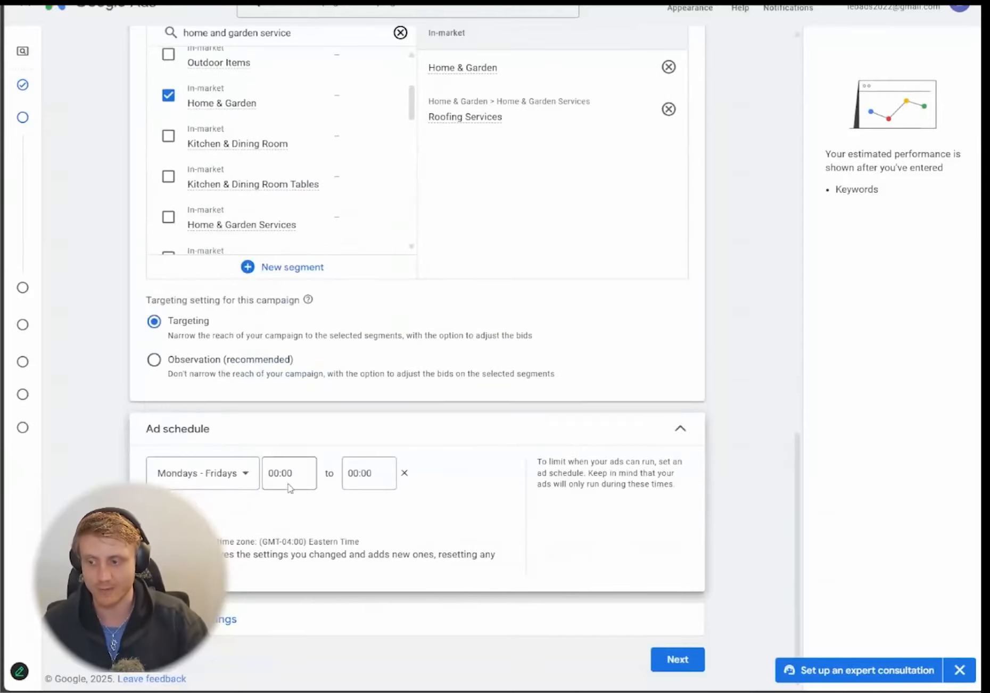
{"action": "left_click", "coordinate": [281, 472]}
{"action": "scroll", "coordinate": [301, 330], "scroll_direction": "down", "scroll_amount": 10}
{"action": "scroll", "coordinate": [294, 338], "scroll_direction": "down", "scroll_amount": 6}
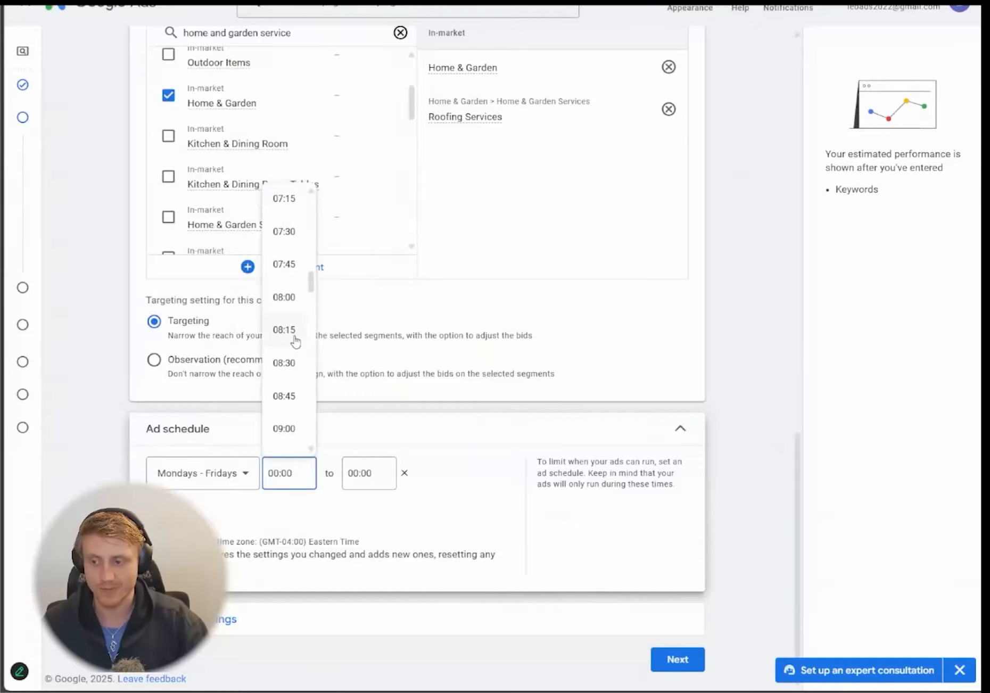
{"action": "left_click", "coordinate": [288, 295]}
{"action": "left_click", "coordinate": [367, 472]}
{"action": "scroll", "coordinate": [373, 374], "scroll_direction": "down", "scroll_amount": 20}
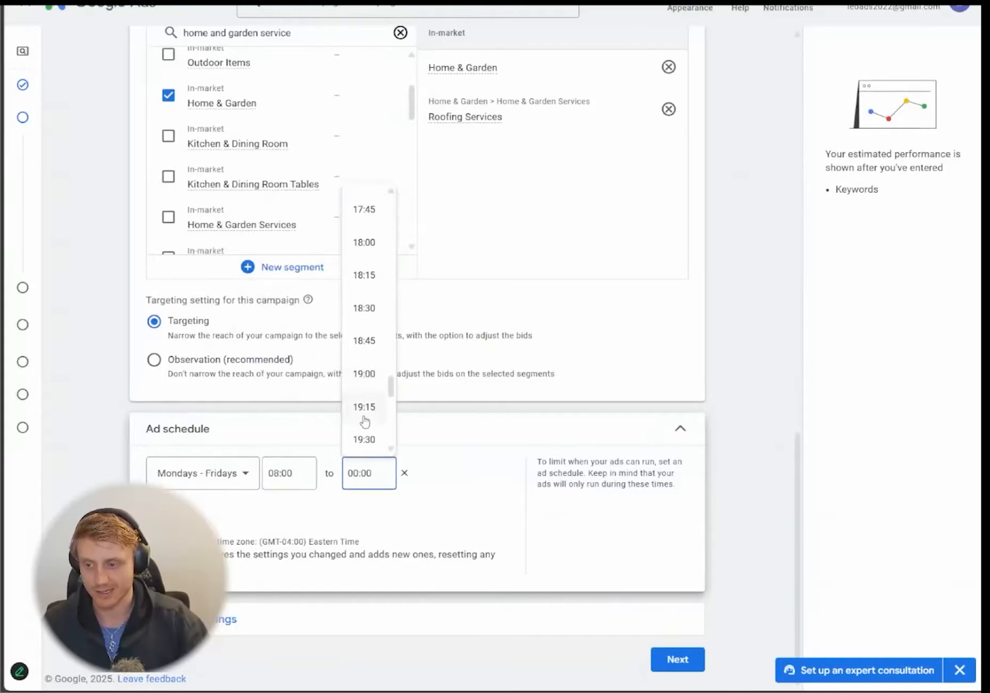
{"action": "scroll", "coordinate": [369, 444], "scroll_direction": "down", "scroll_amount": 1}
{"action": "left_click", "coordinate": [366, 436]}
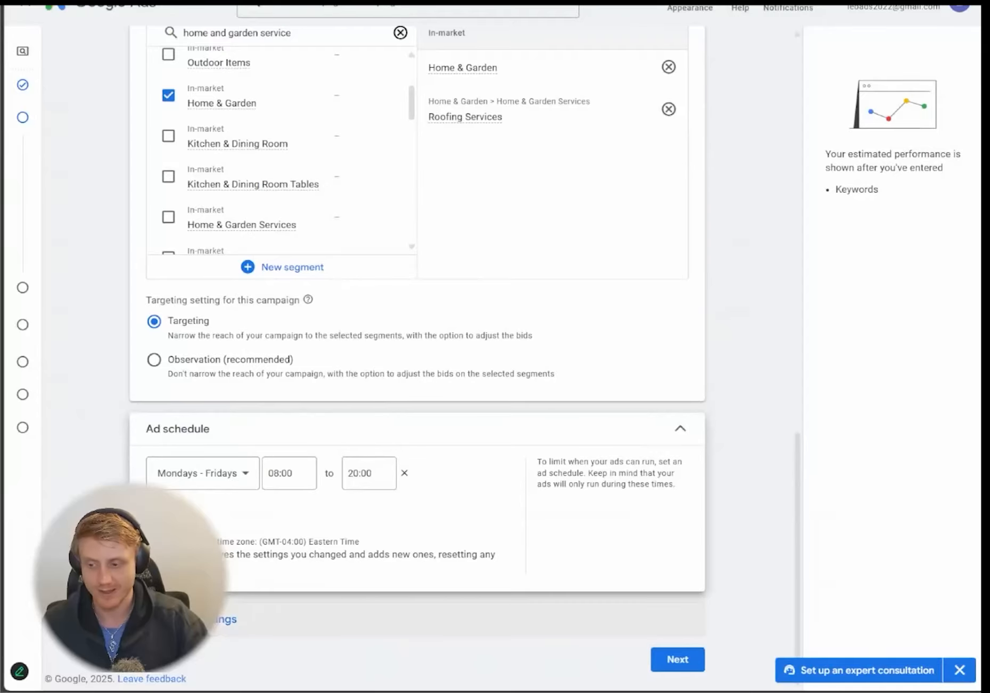
{"action": "left_click", "coordinate": [198, 619]}
{"action": "scroll", "coordinate": [110, 410], "scroll_direction": "down", "scroll_amount": 3}
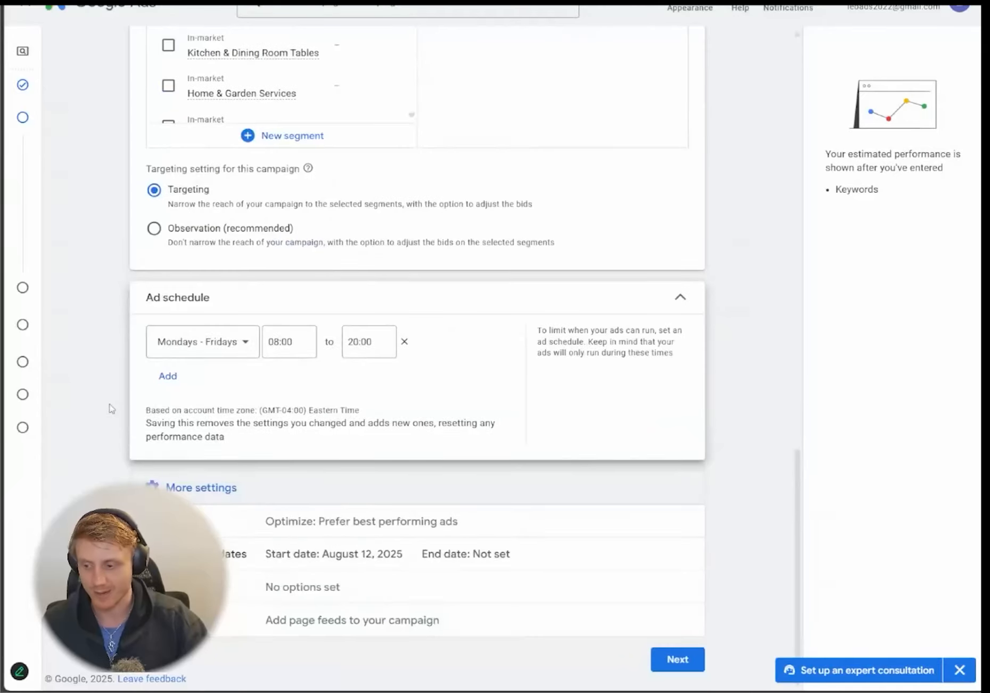
{"action": "left_click", "coordinate": [675, 659]}
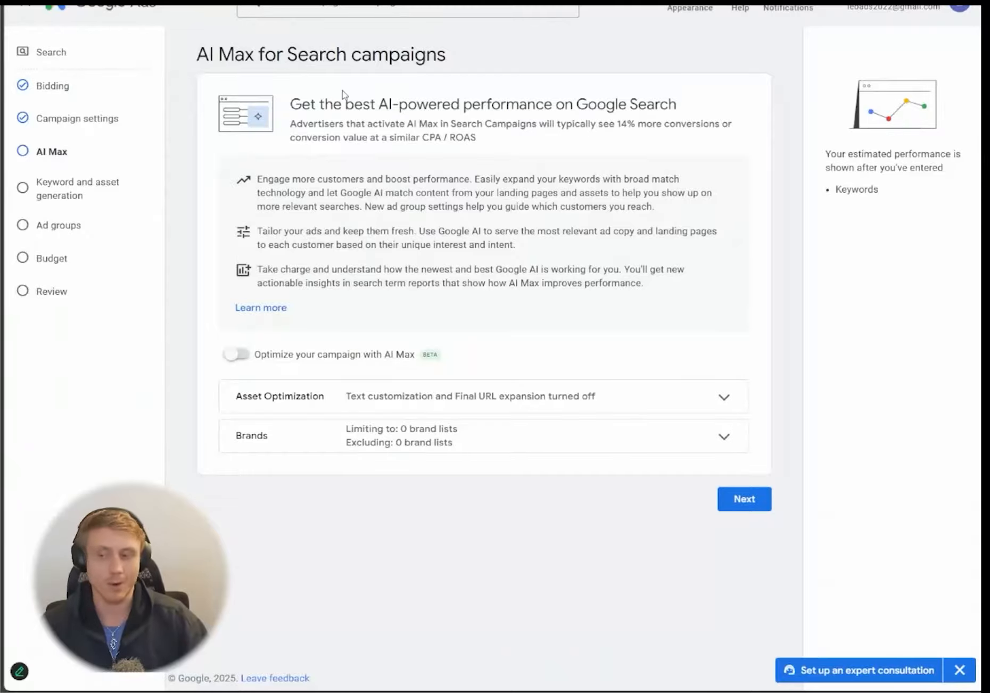
- Turn on AI Max optimization and continue to keyword and asset generation
{"action": "left_click", "coordinate": [234, 354]}
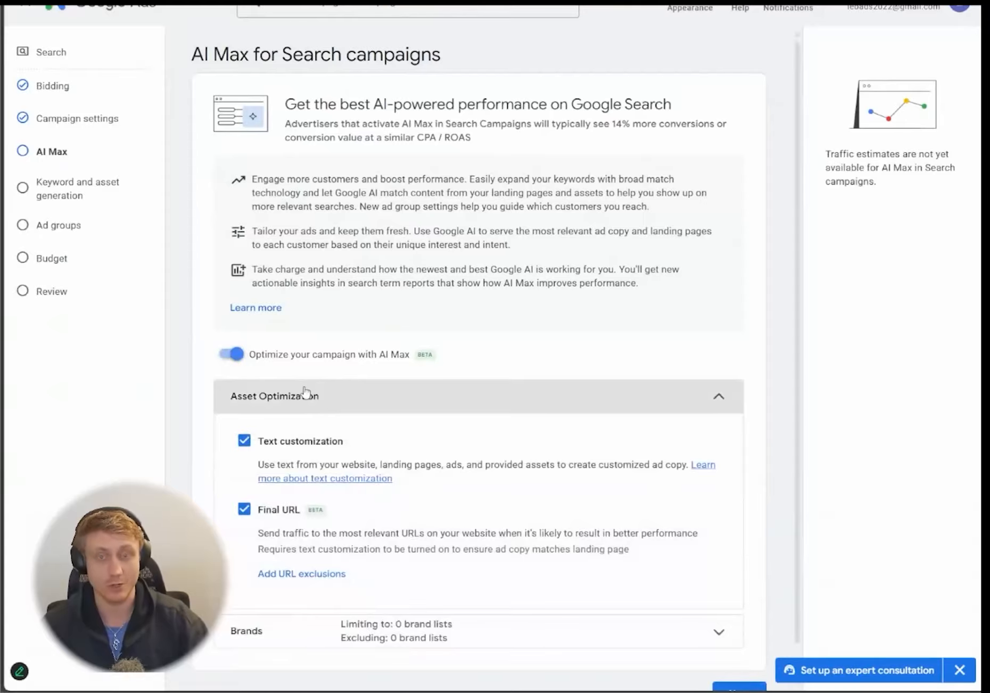
{"action": "scroll", "coordinate": [199, 405], "scroll_direction": "down", "scroll_amount": 1}
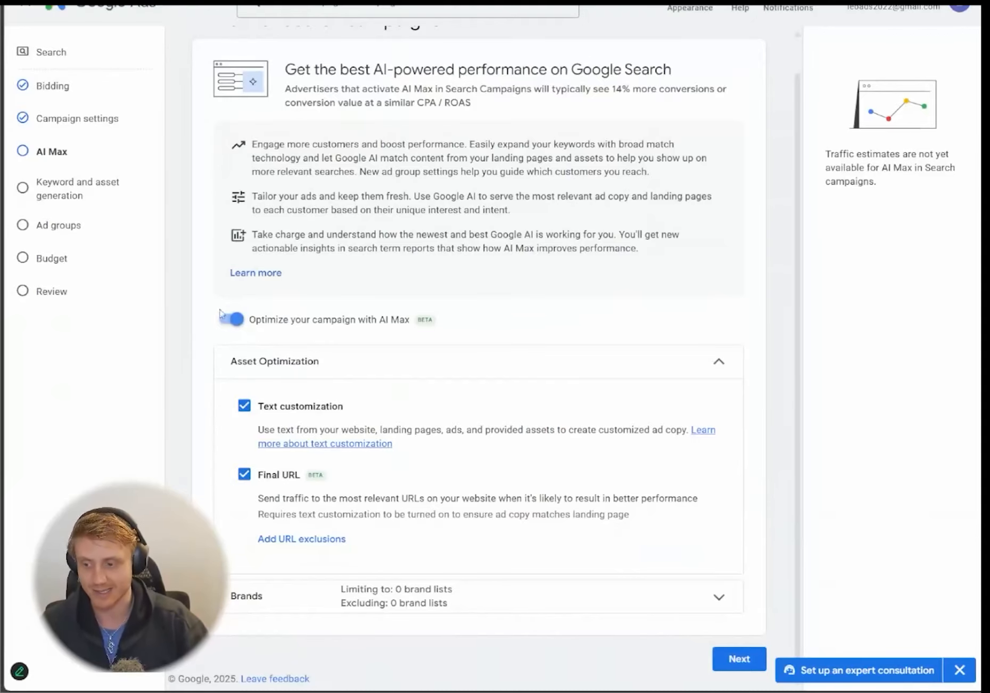
{"action": "left_click", "coordinate": [741, 661]}
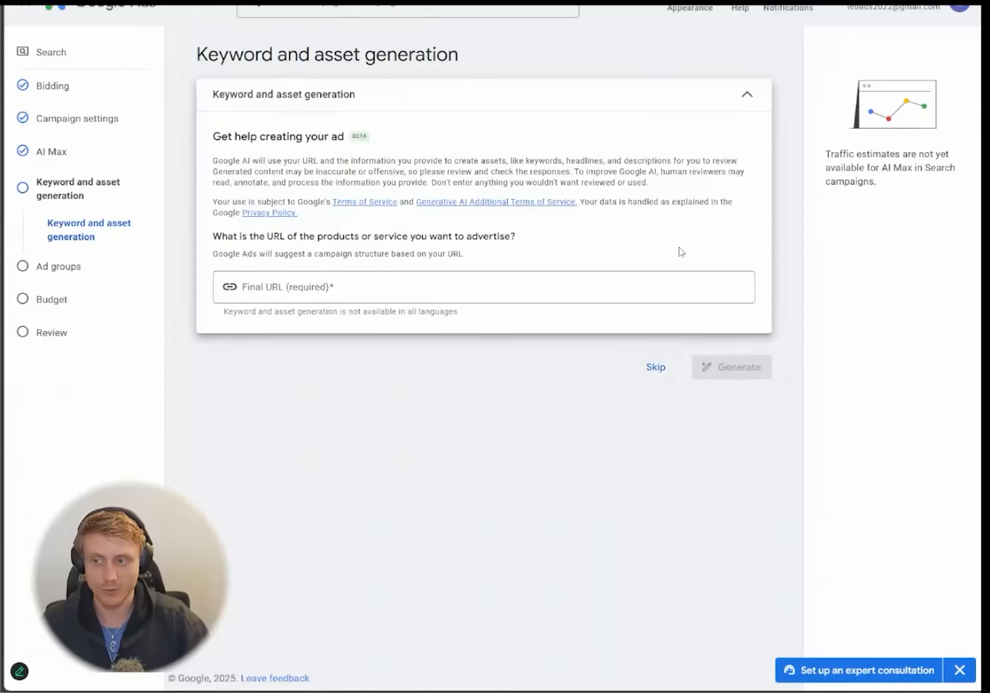
- Skip keyword and asset generation and begin entering Ad group 1 keywords
{"action": "left_click", "coordinate": [656, 368]}
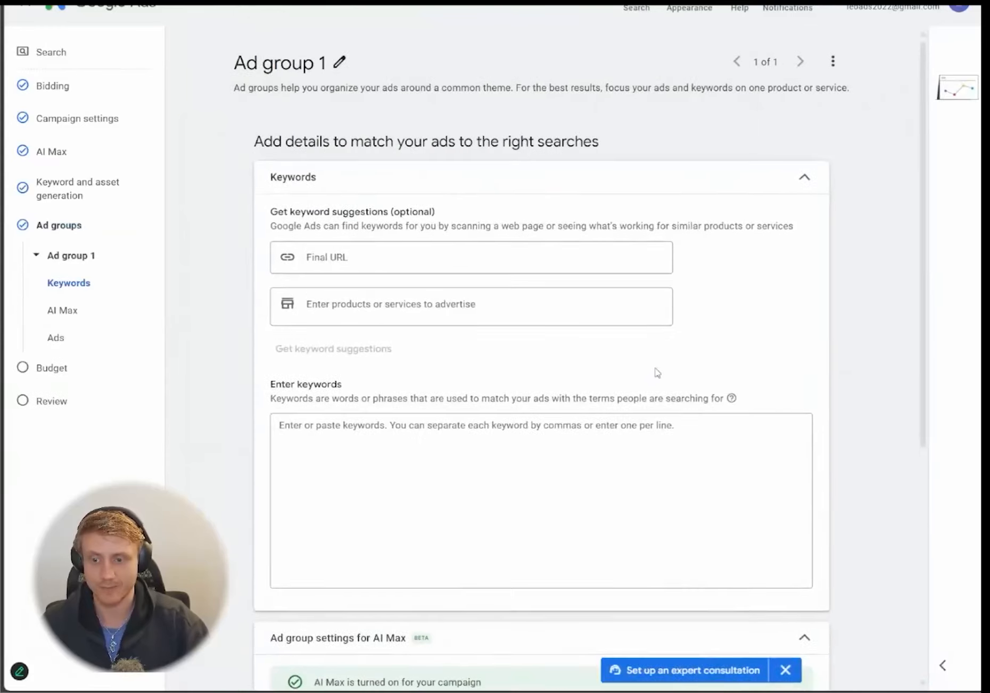
{"action": "scroll", "coordinate": [361, 320], "scroll_direction": "down", "scroll_amount": 3}
{"action": "left_click", "coordinate": [361, 347]}
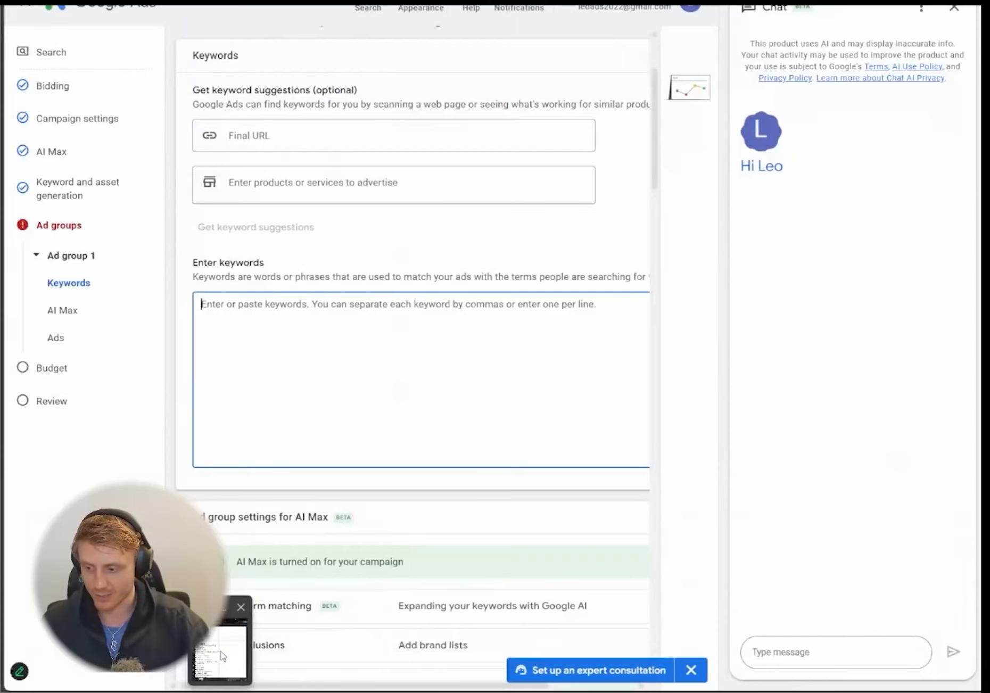
{"action": "left_click", "coordinate": [222, 657]}
- Copy the business names in Excel cells A2:A988 and paste them as Ad group 1 keywords
{"action": "left_click", "coordinate": [449, 169]}
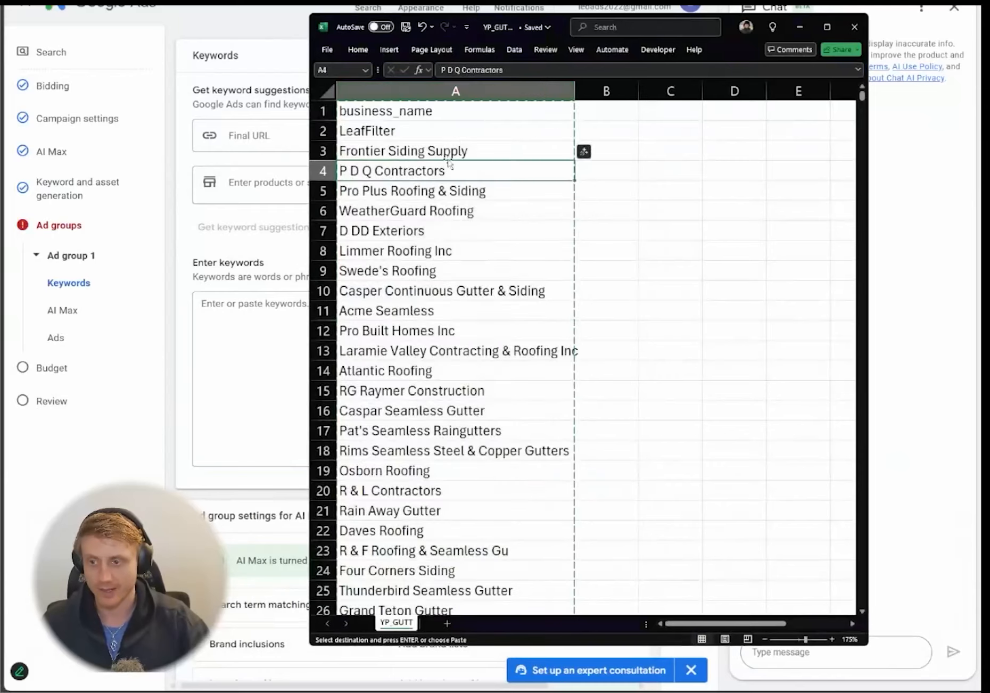
{"action": "left_click", "coordinate": [463, 133]}
{"action": "key", "text": "Escape"}
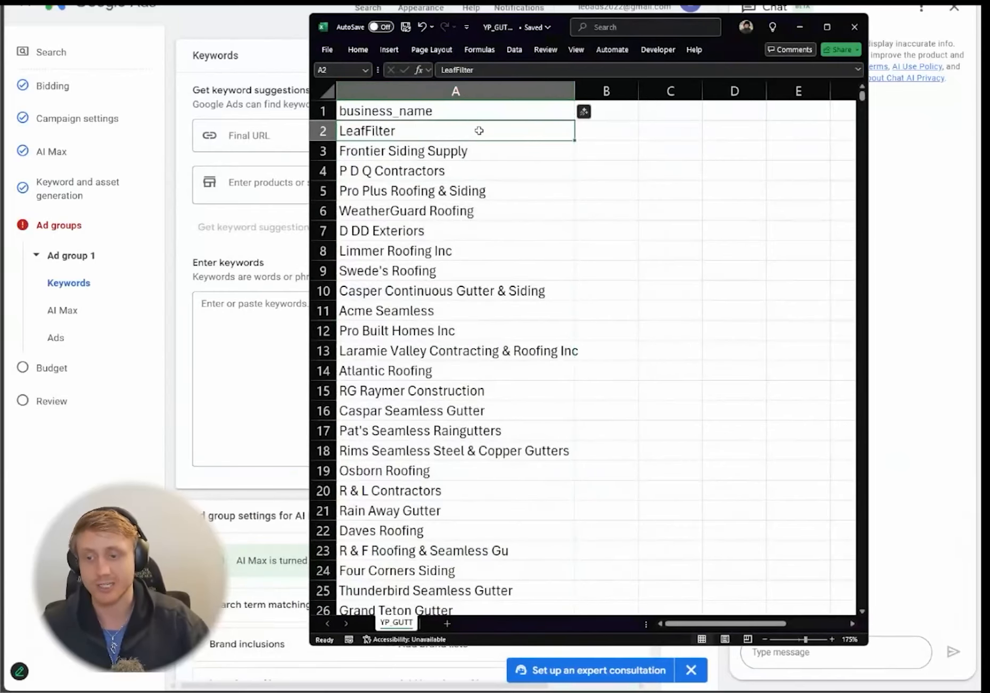
{"action": "left_click", "coordinate": [500, 153]}
{"action": "left_click", "coordinate": [516, 128]}
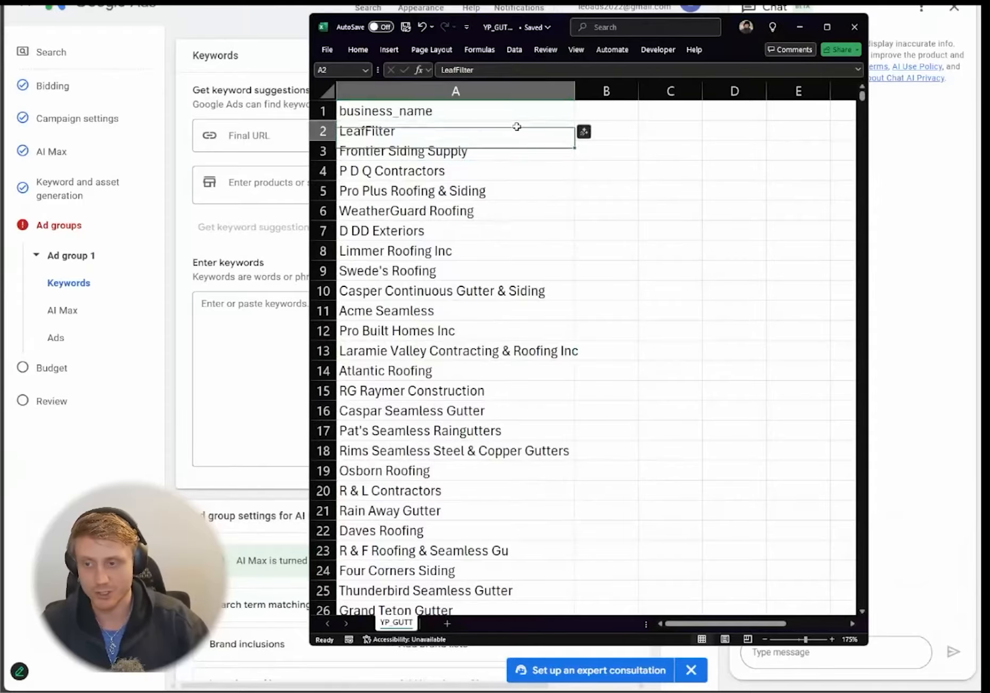
{"action": "key", "text": "ctrl+shift+Down"}
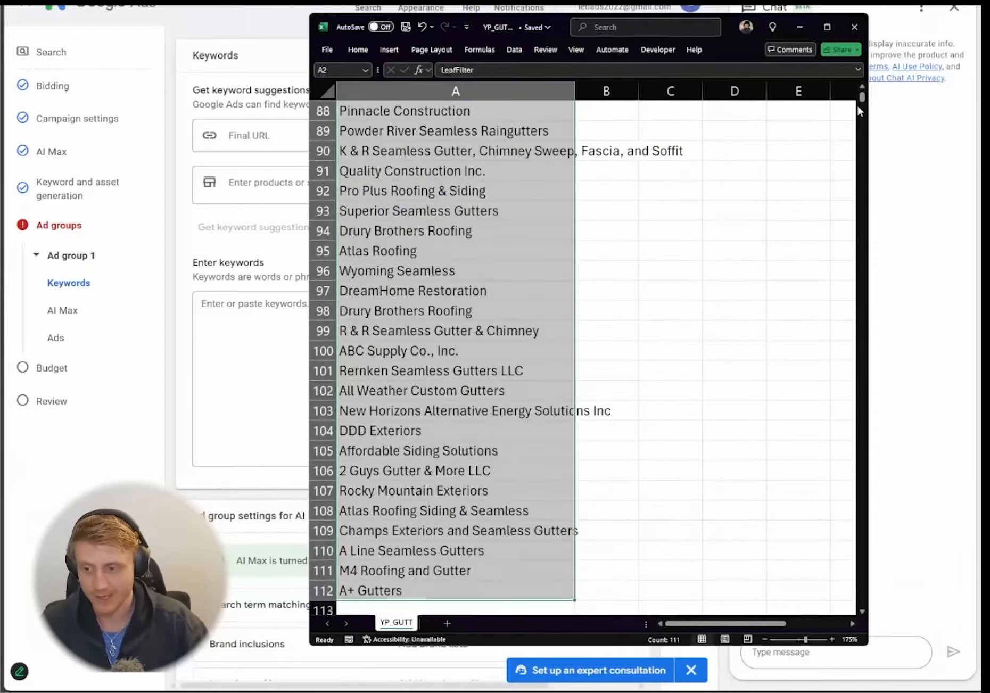
{"action": "scroll", "coordinate": [652, 266], "scroll_direction": "down", "scroll_amount": 4}
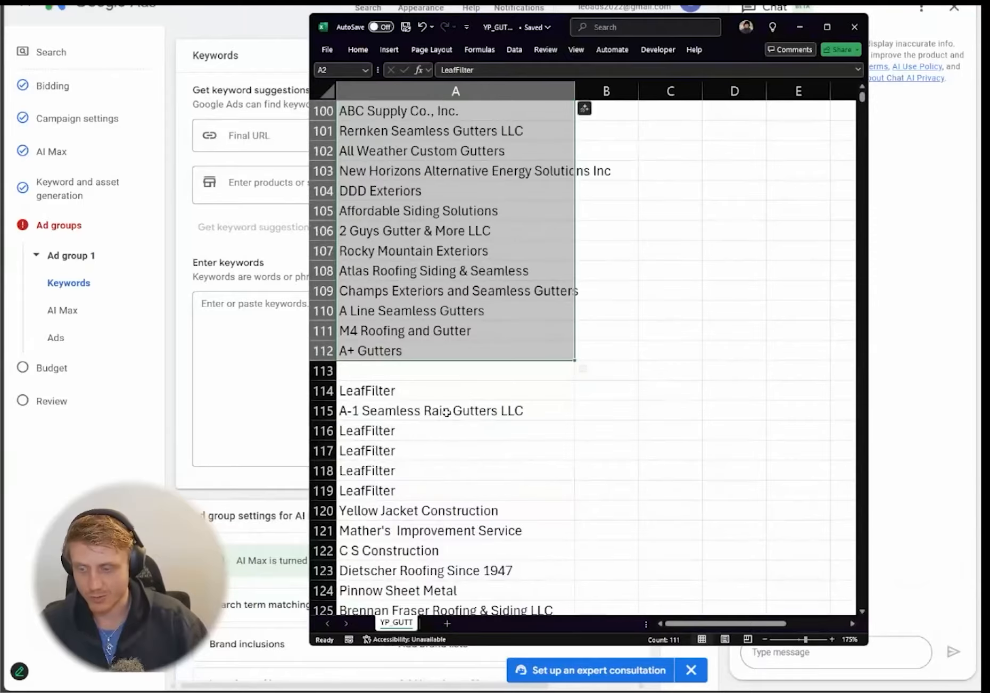
{"action": "scroll", "coordinate": [457, 400], "scroll_direction": "down", "scroll_amount": 2}
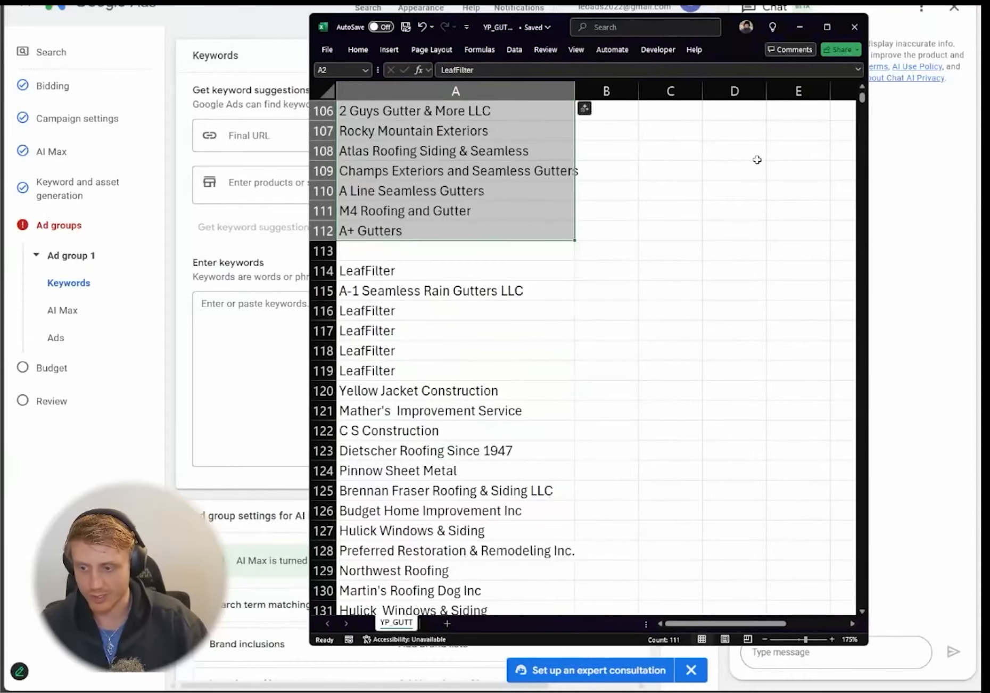
{"action": "left_click_drag", "start_coordinate": [863, 97], "coordinate": [859, 93]}
{"action": "left_click_drag", "start_coordinate": [476, 127], "coordinate": [581, 322]}
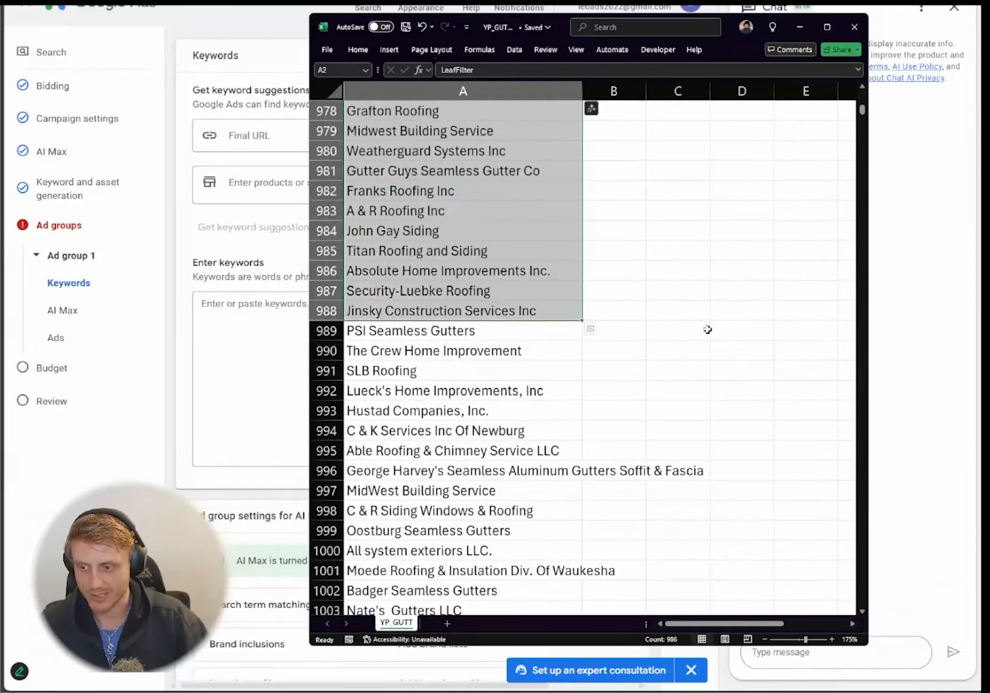
{"action": "key", "text": "ctrl+c"}
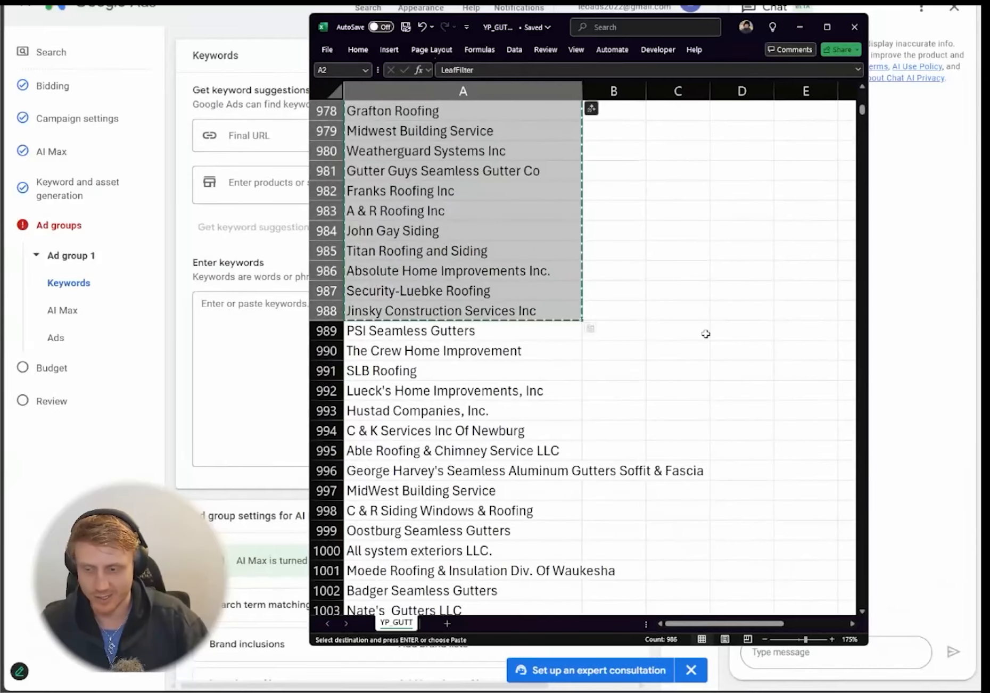
{"action": "left_click", "coordinate": [256, 373]}
{"action": "key", "text": "ctrl+v"}
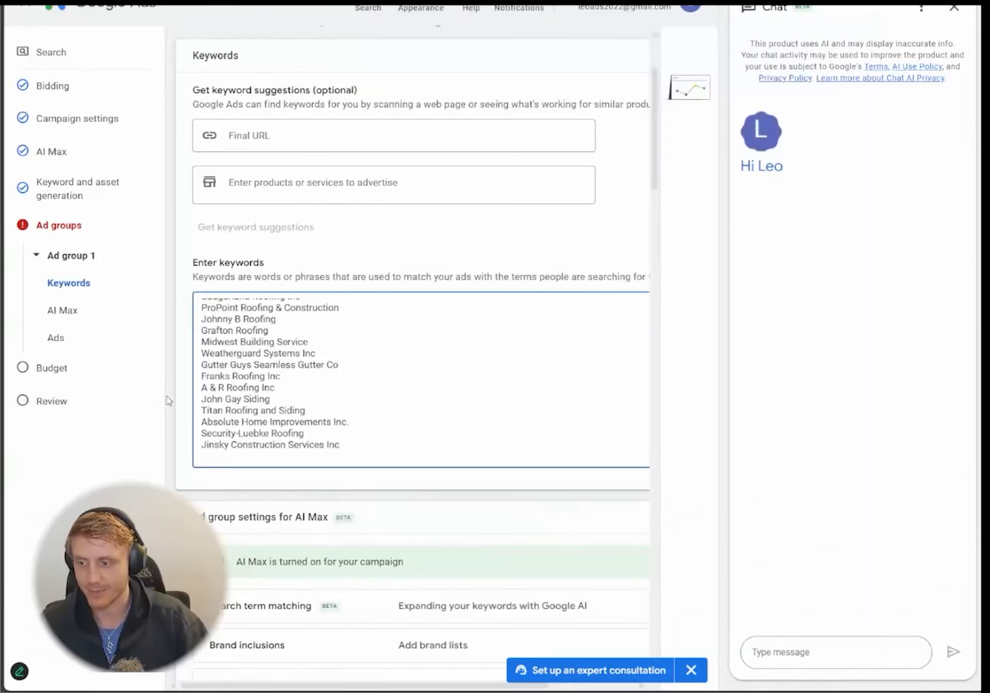
{"action": "scroll", "coordinate": [185, 379], "scroll_direction": "down", "scroll_amount": 1}
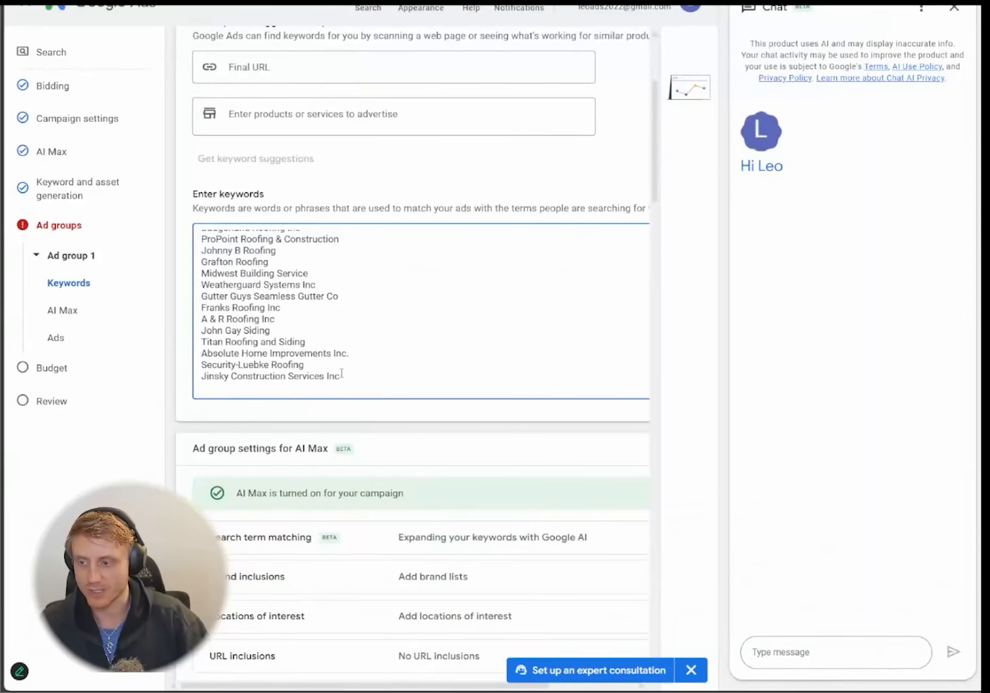
{"action": "scroll", "coordinate": [341, 375], "scroll_direction": "up", "scroll_amount": 10}
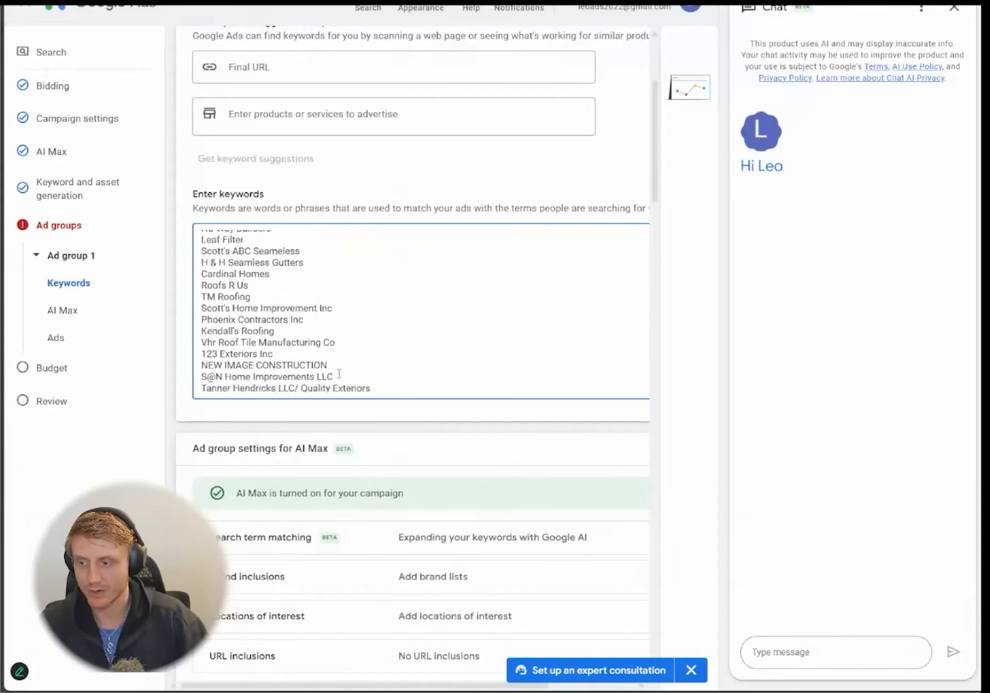
{"action": "scroll", "coordinate": [339, 374], "scroll_direction": "up", "scroll_amount": 10}
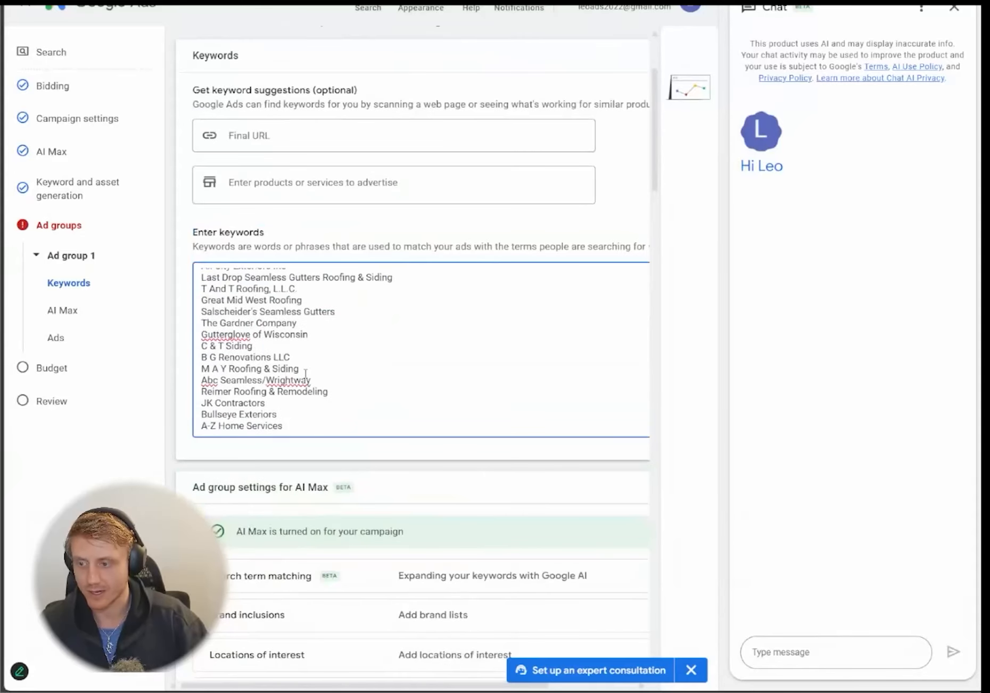
{"action": "scroll", "coordinate": [306, 373], "scroll_direction": "up", "scroll_amount": 5}
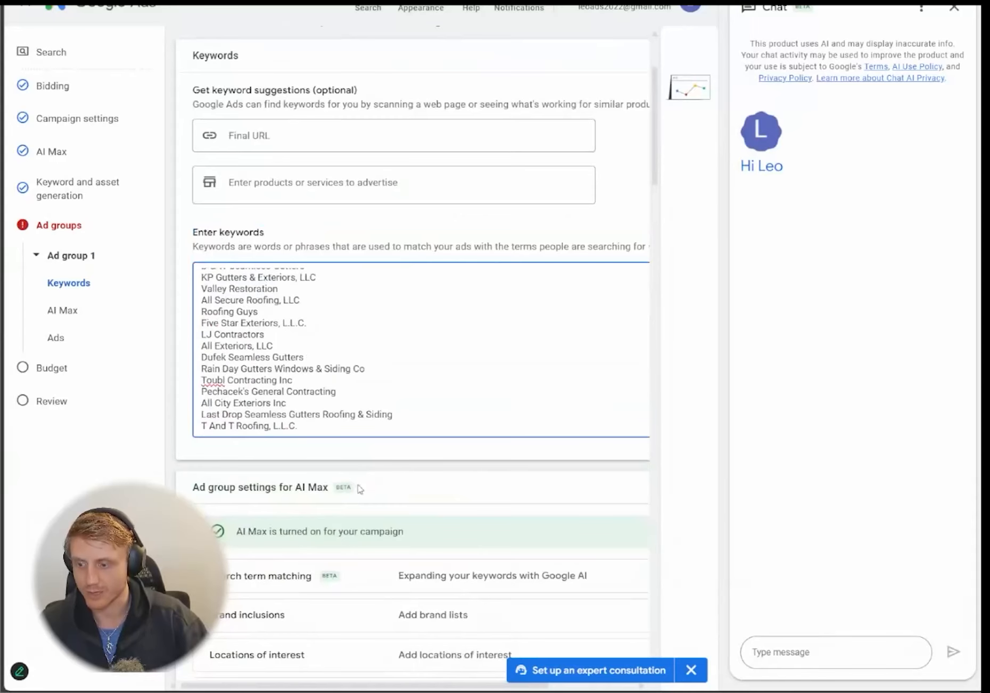
{"action": "mouse_move", "coordinate": [219, 691]}
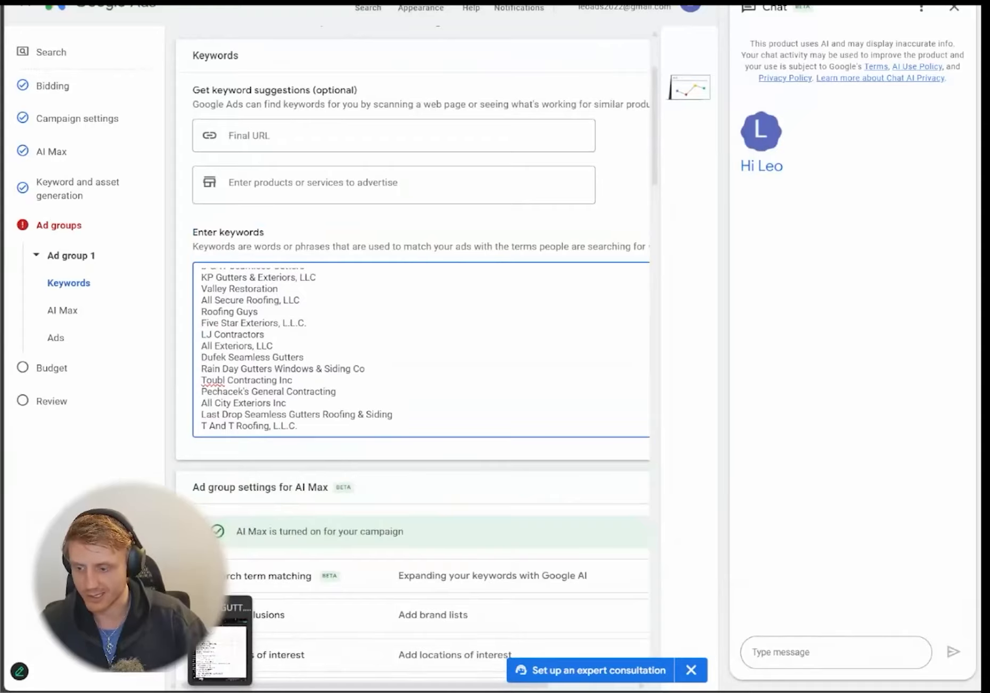
{"action": "left_click", "coordinate": [376, 1]}
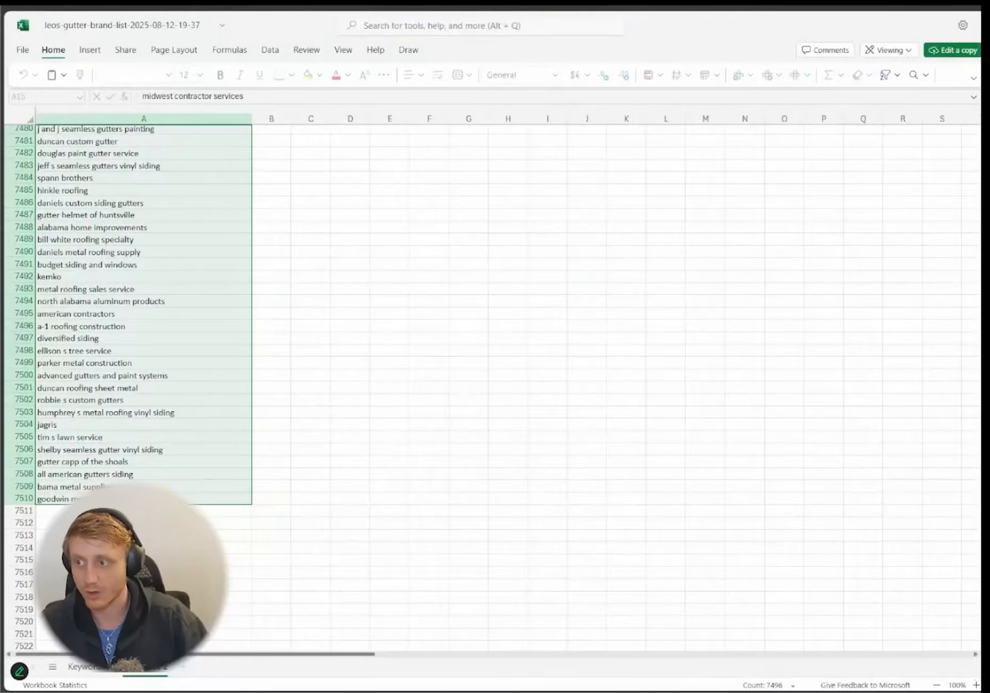
{"action": "left_click", "coordinate": [178, 2]}
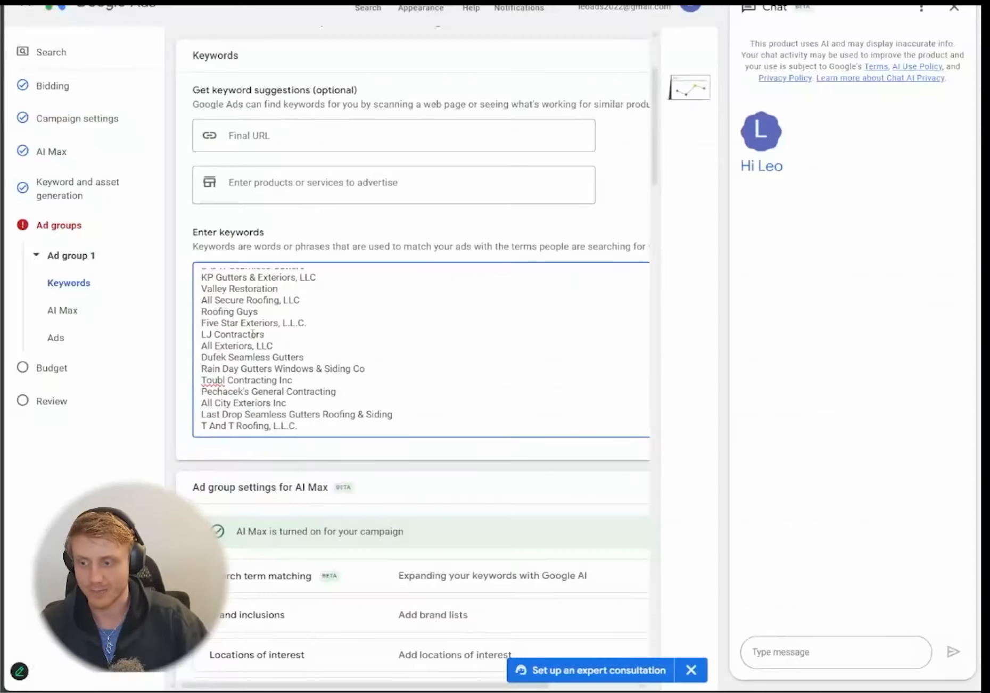
- Close the chat panel, collapse the Ads section and save Ad group 1 with 896 keywords
{"action": "scroll", "coordinate": [253, 334], "scroll_direction": "down", "scroll_amount": 1}
{"action": "scroll", "coordinate": [216, 333], "scroll_direction": "down", "scroll_amount": 2}
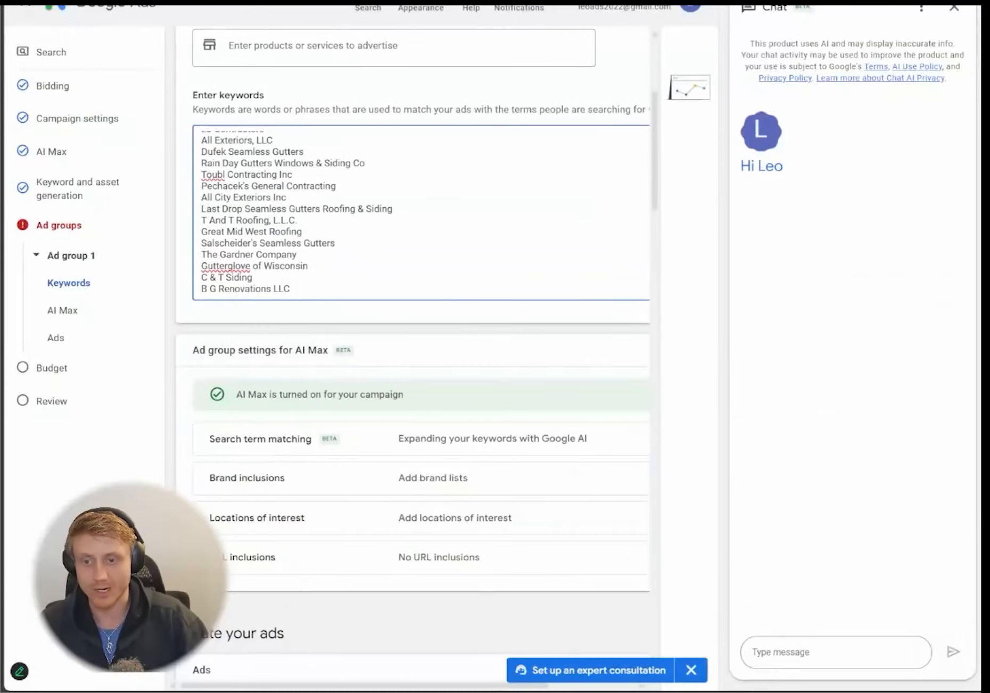
{"action": "left_click", "coordinate": [954, 7]}
{"action": "scroll", "coordinate": [367, 261], "scroll_direction": "up", "scroll_amount": 10}
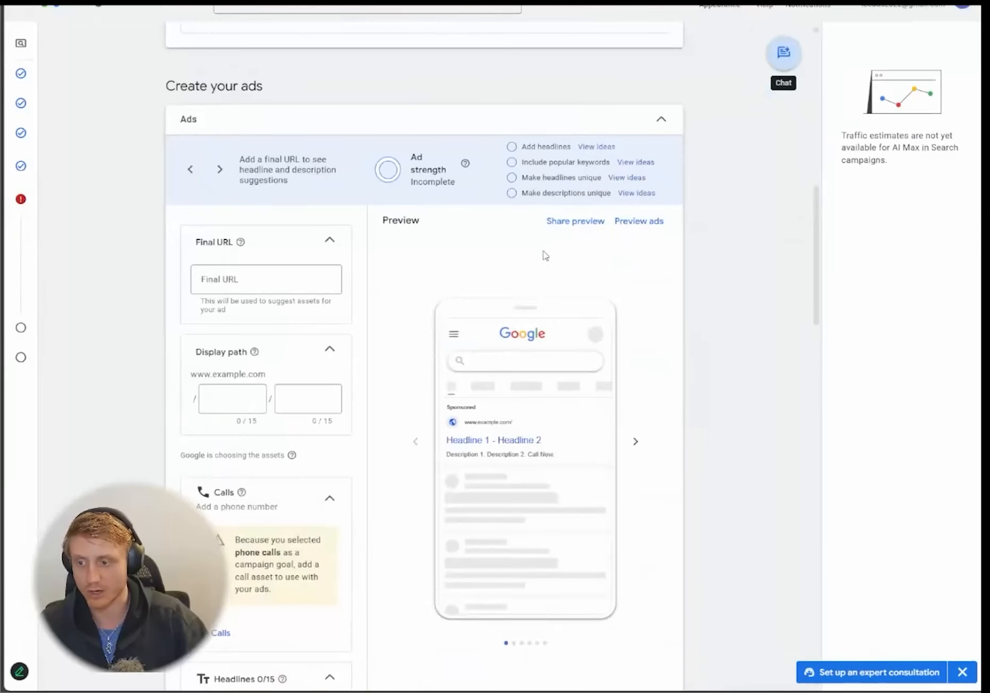
{"action": "scroll", "coordinate": [367, 230], "scroll_direction": "up", "scroll_amount": 7}
{"action": "scroll", "coordinate": [168, 212], "scroll_direction": "down", "scroll_amount": 1}
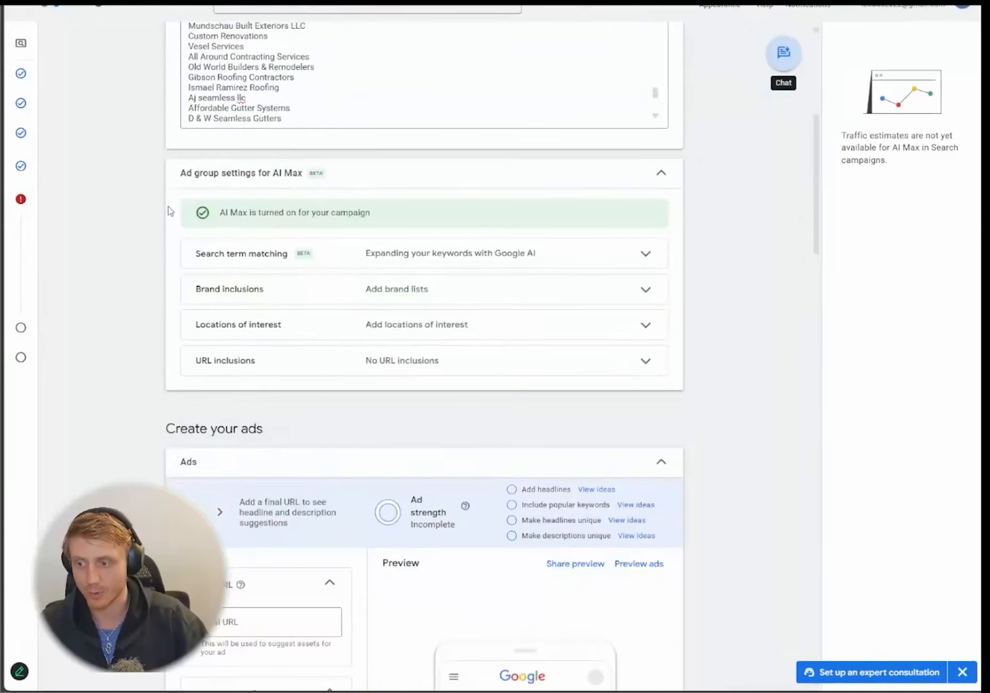
{"action": "scroll", "coordinate": [323, 343], "scroll_direction": "down", "scroll_amount": 10}
{"action": "scroll", "coordinate": [457, 448], "scroll_direction": "down", "scroll_amount": 10}
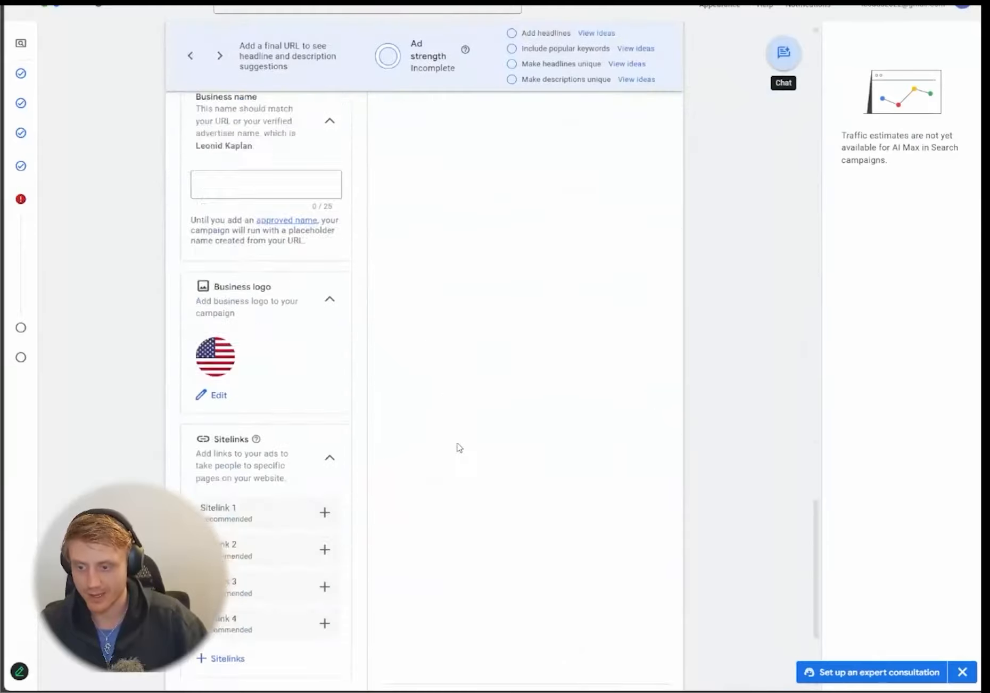
{"action": "scroll", "coordinate": [337, 471], "scroll_direction": "up", "scroll_amount": 5}
{"action": "scroll", "coordinate": [511, 334], "scroll_direction": "up", "scroll_amount": 15}
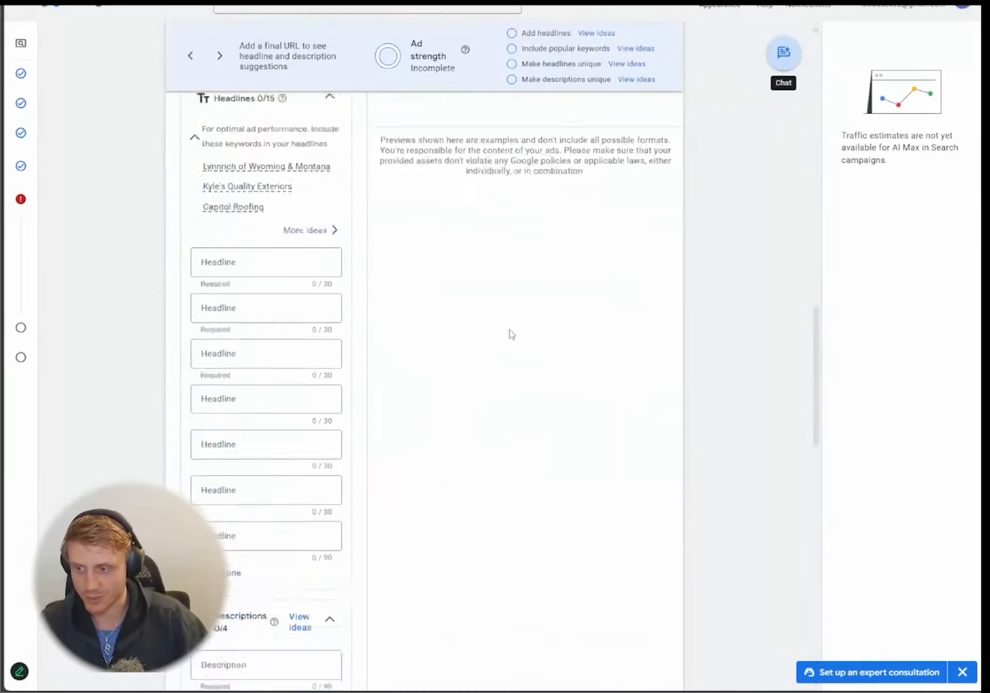
{"action": "left_click", "coordinate": [661, 226]}
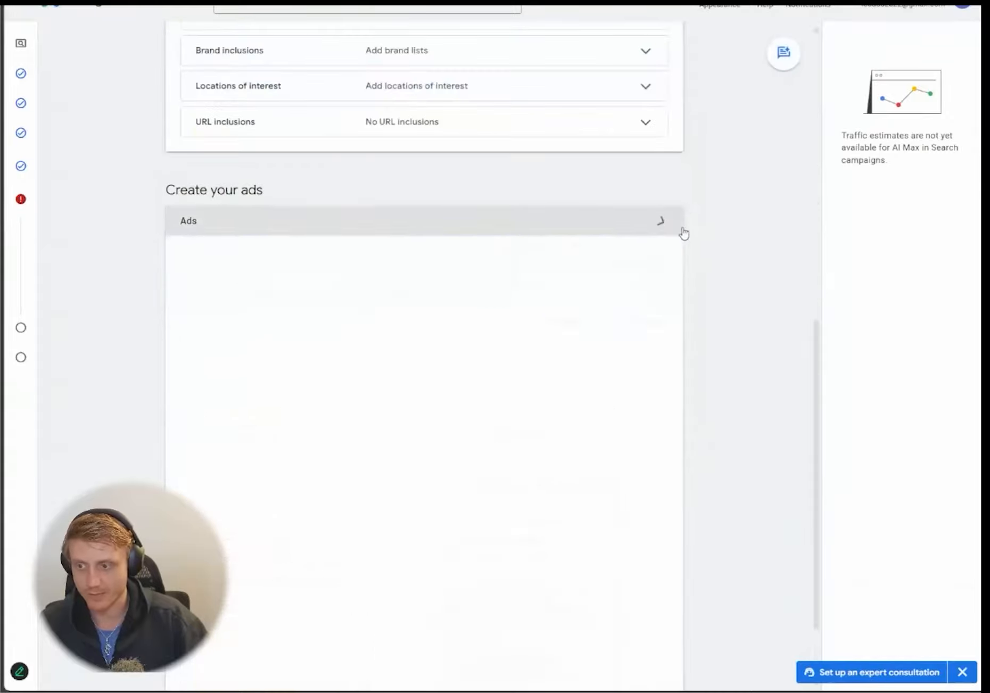
{"action": "left_click", "coordinate": [666, 650]}
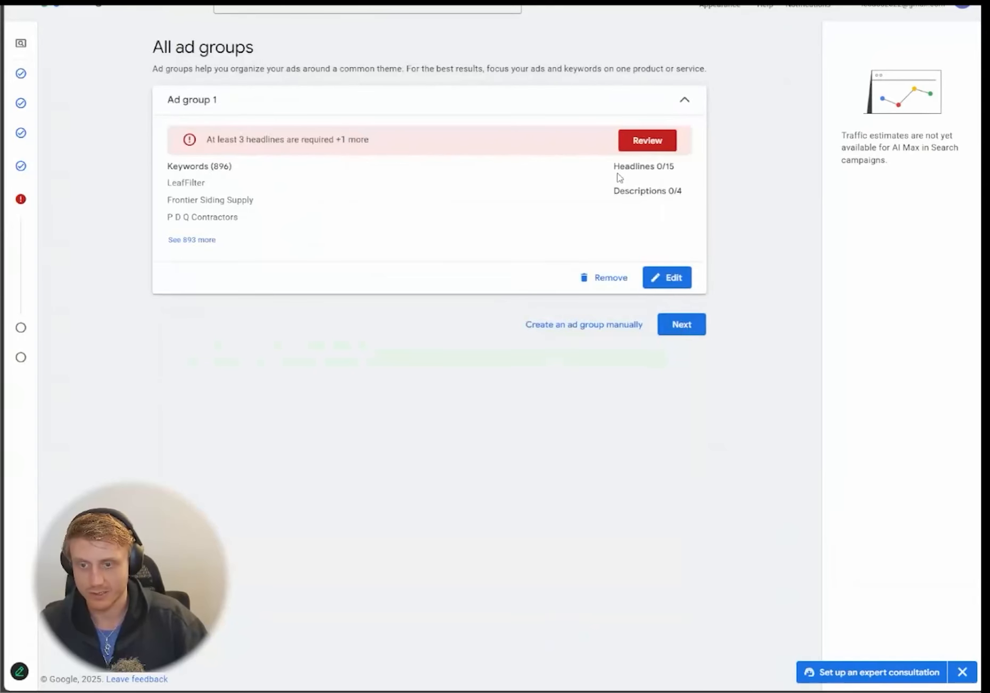
- Replace the 0.10 default with a custom $5.00 daily budget and continue to Review
{"action": "left_click", "coordinate": [687, 326]}
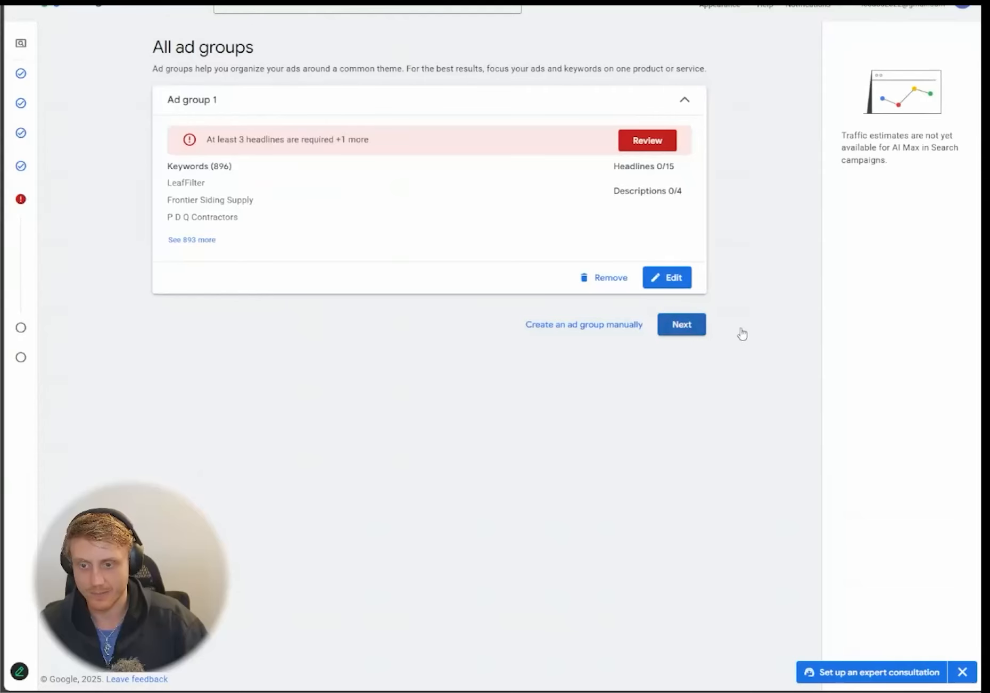
{"action": "left_click", "coordinate": [334, 228]}
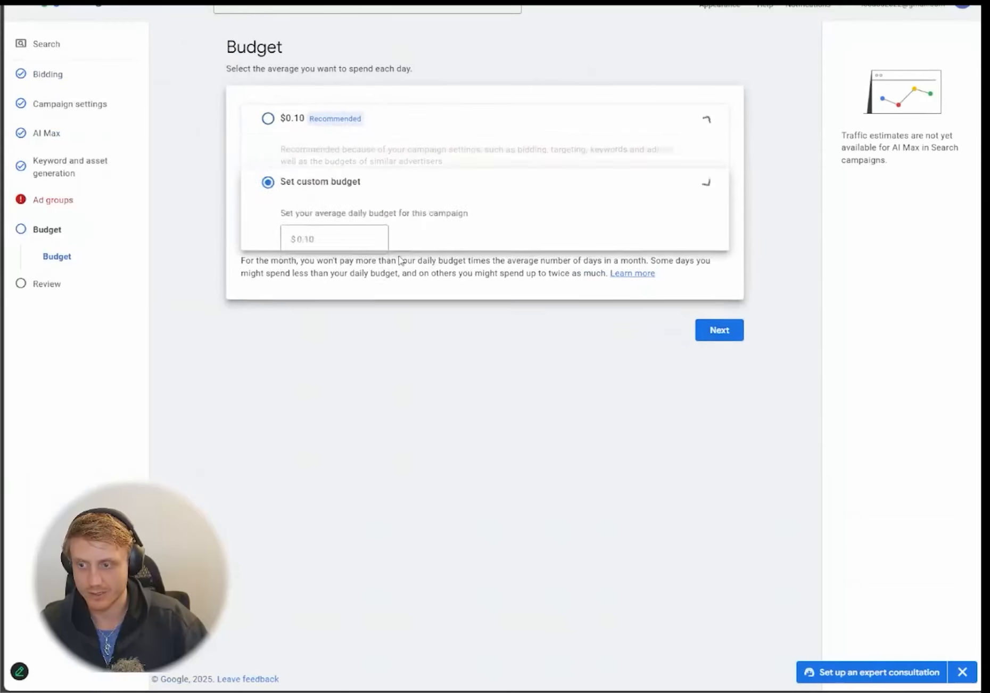
{"action": "left_click", "coordinate": [364, 219]}
{"action": "double_click", "coordinate": [365, 208]}
{"action": "type", "text": "5"}
{"action": "left_click", "coordinate": [730, 326]}
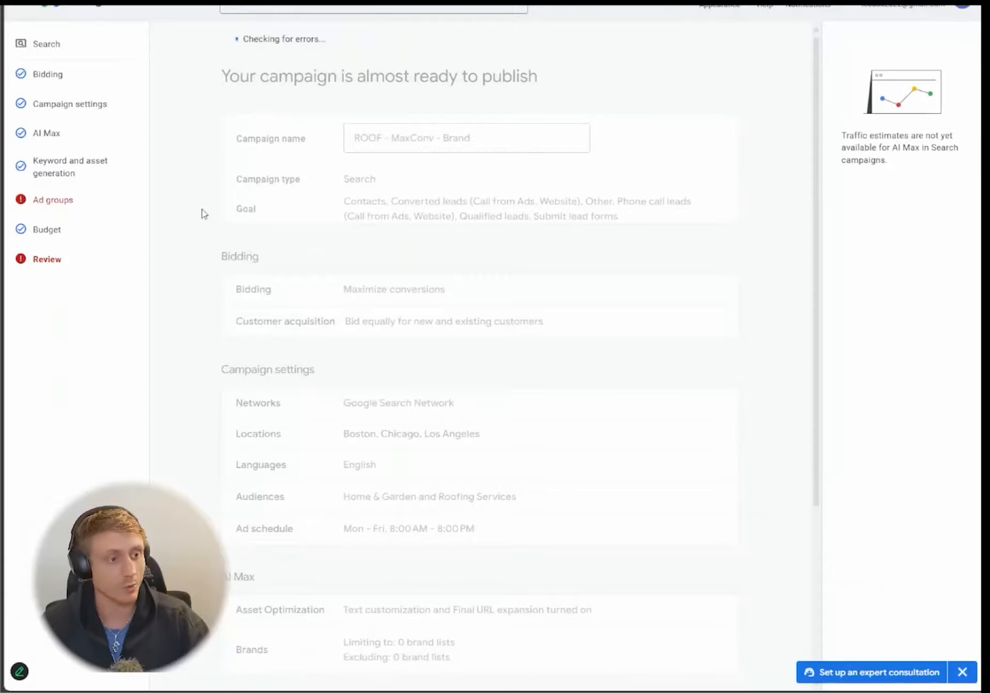
- Read Ad group 1's keyword, headline and description errors, then go back to Keyword and asset generation
{"action": "scroll", "coordinate": [345, 507], "scroll_direction": "down", "scroll_amount": 5}
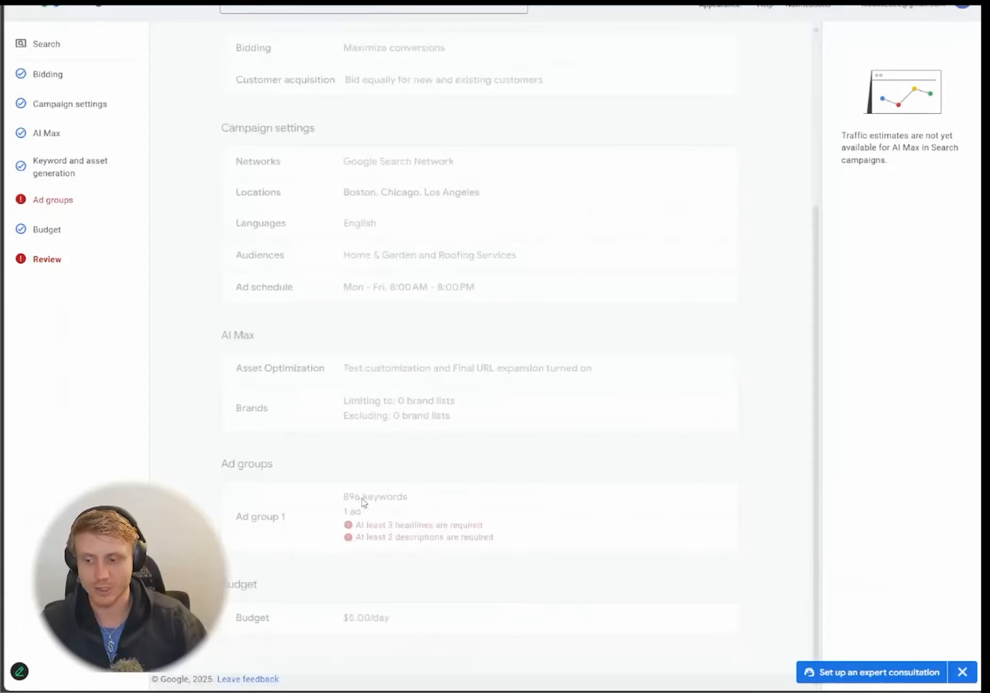
{"action": "scroll", "coordinate": [392, 454], "scroll_direction": "up", "scroll_amount": 5}
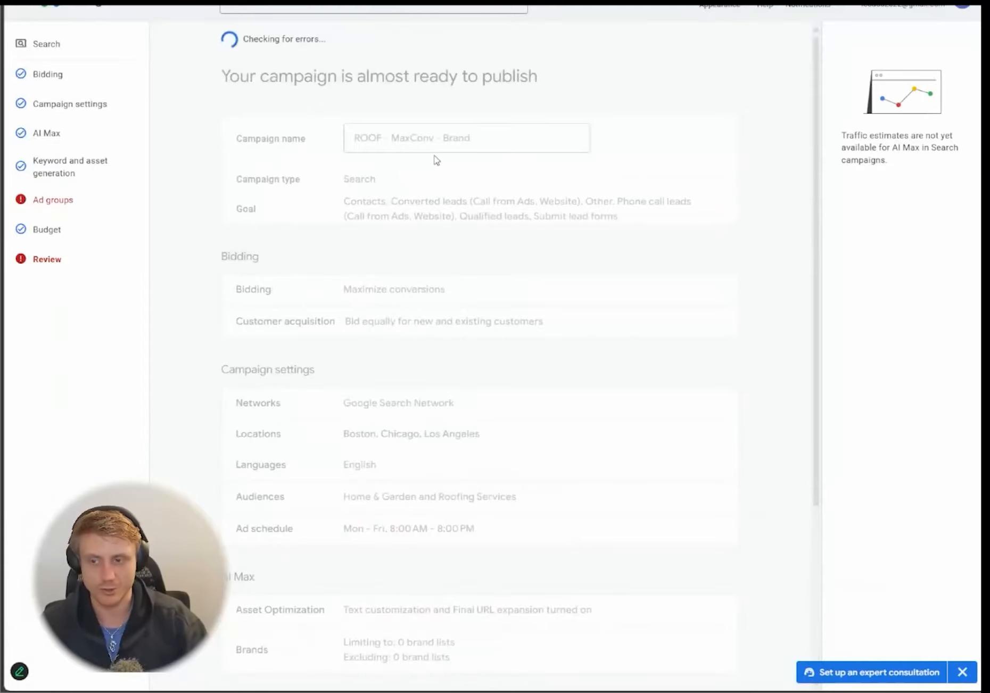
{"action": "scroll", "coordinate": [675, 242], "scroll_direction": "down", "scroll_amount": 5}
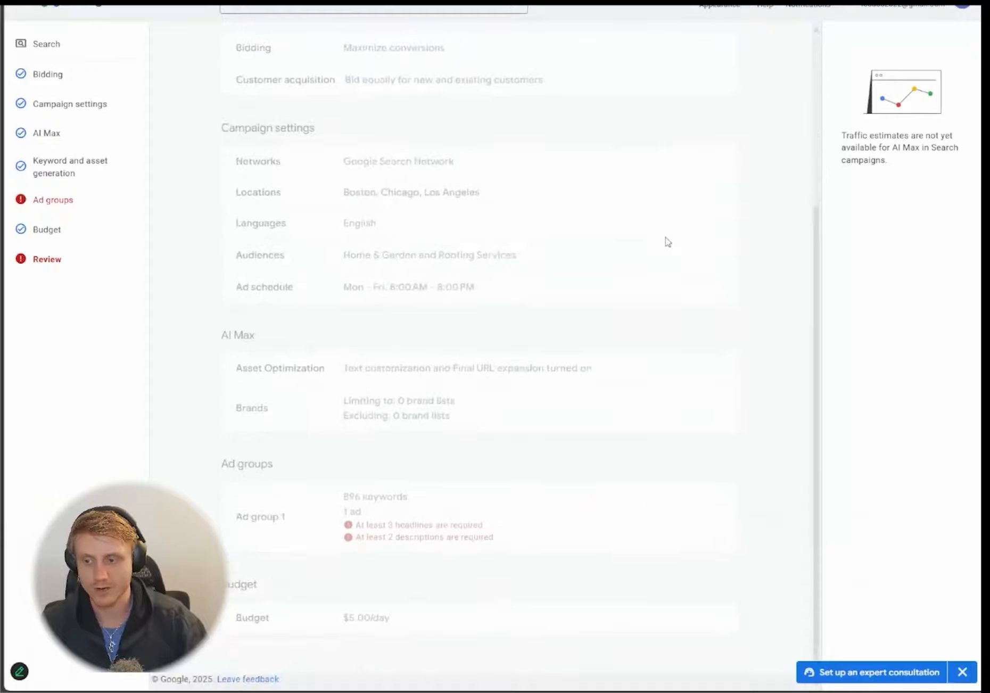
{"action": "scroll", "coordinate": [387, 261], "scroll_direction": "down", "scroll_amount": 8}
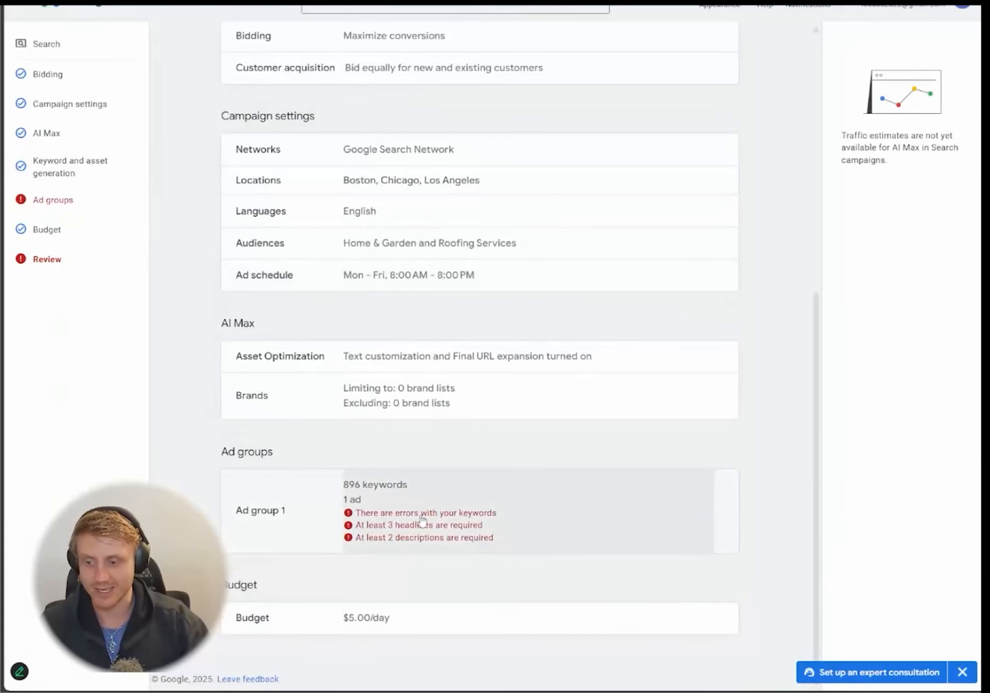
{"action": "left_click", "coordinate": [76, 174]}
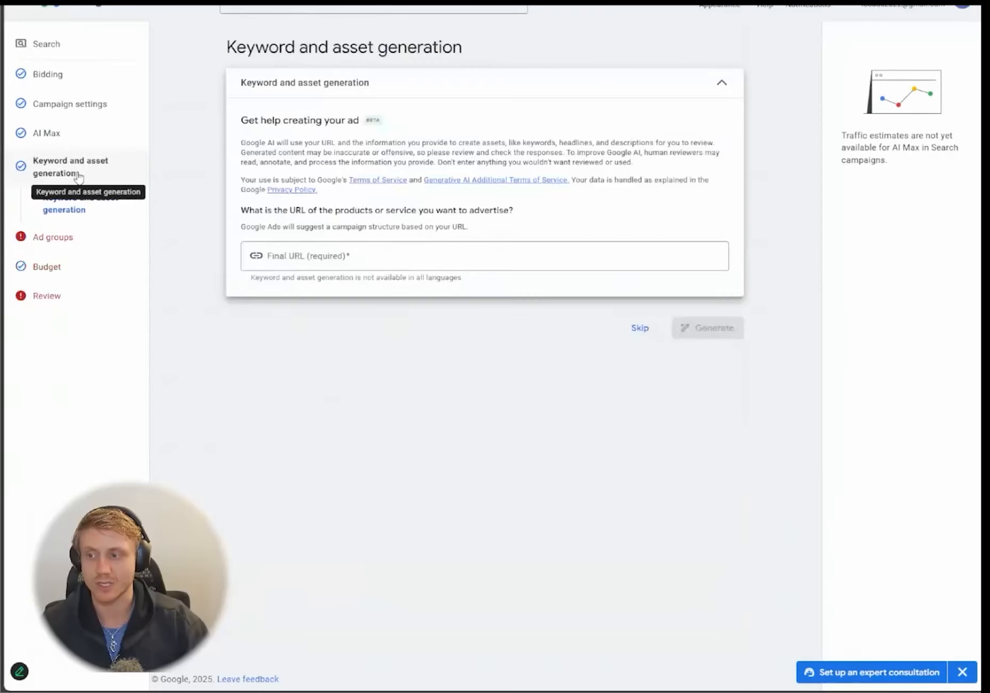
- Expand Ad group 1's full 896-keyword list and bring up its keyword errors for review
{"action": "left_click", "coordinate": [60, 242]}
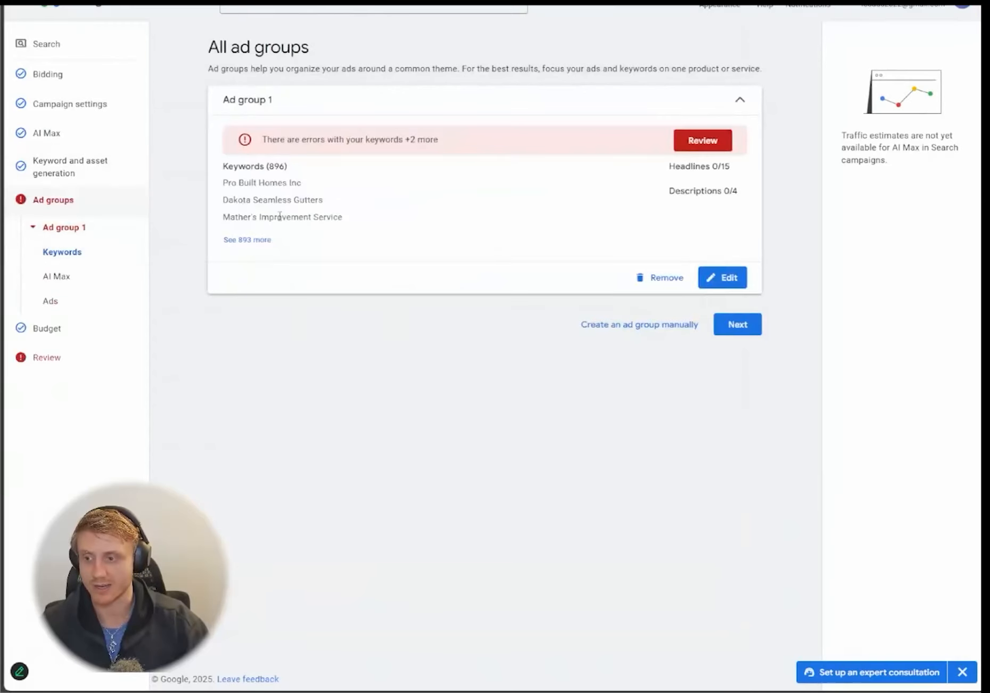
{"action": "left_click", "coordinate": [258, 240]}
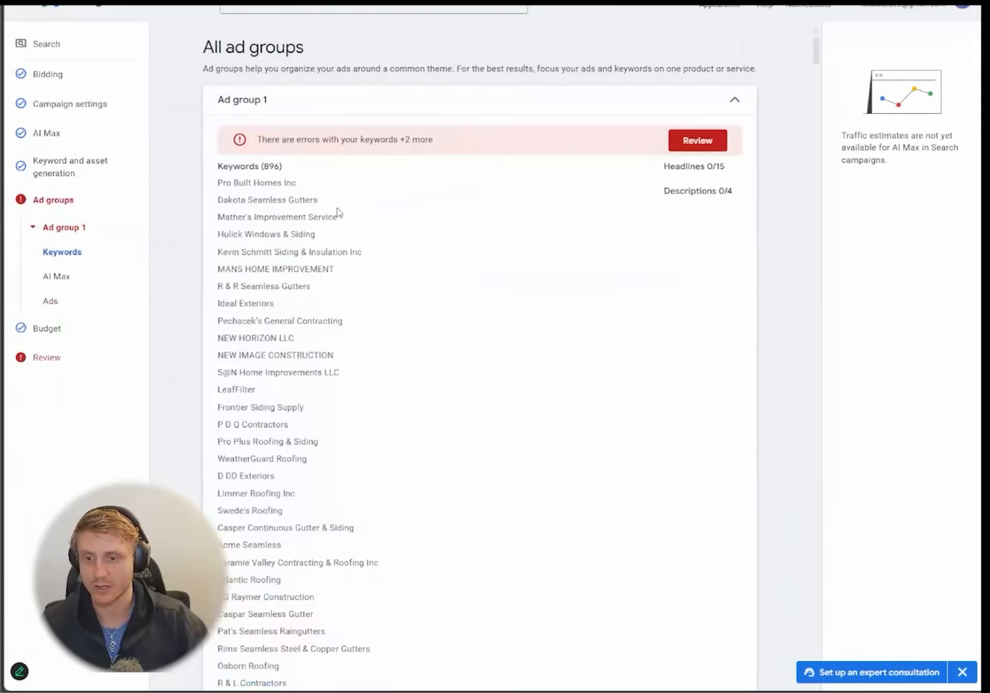
{"action": "scroll", "coordinate": [265, 210], "scroll_direction": "down", "scroll_amount": 10}
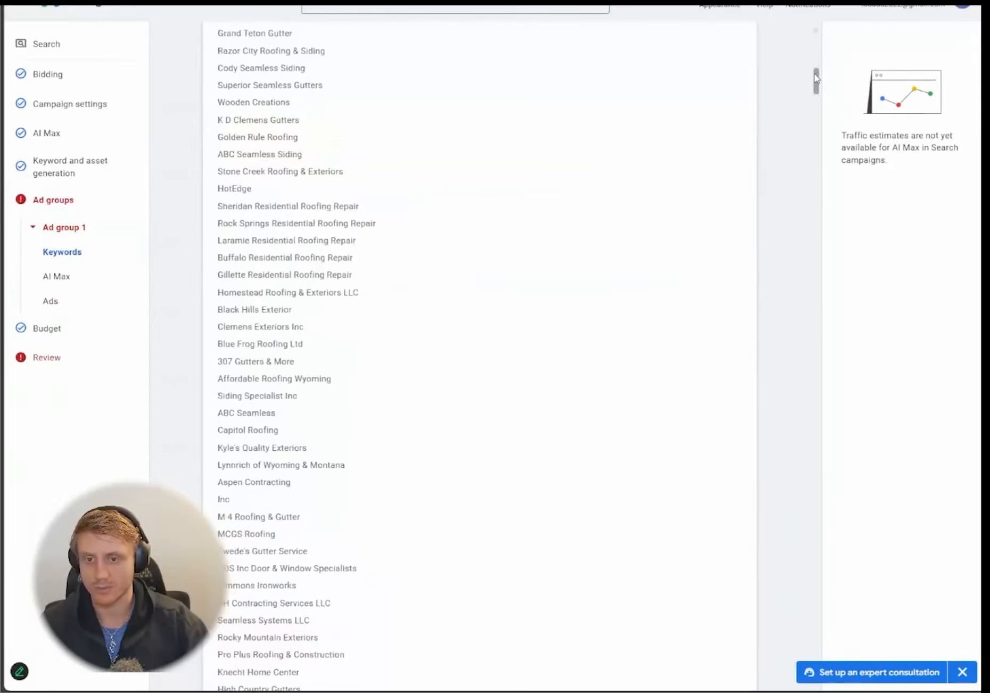
{"action": "left_click_drag", "start_coordinate": [814, 80], "coordinate": [800, 9]}
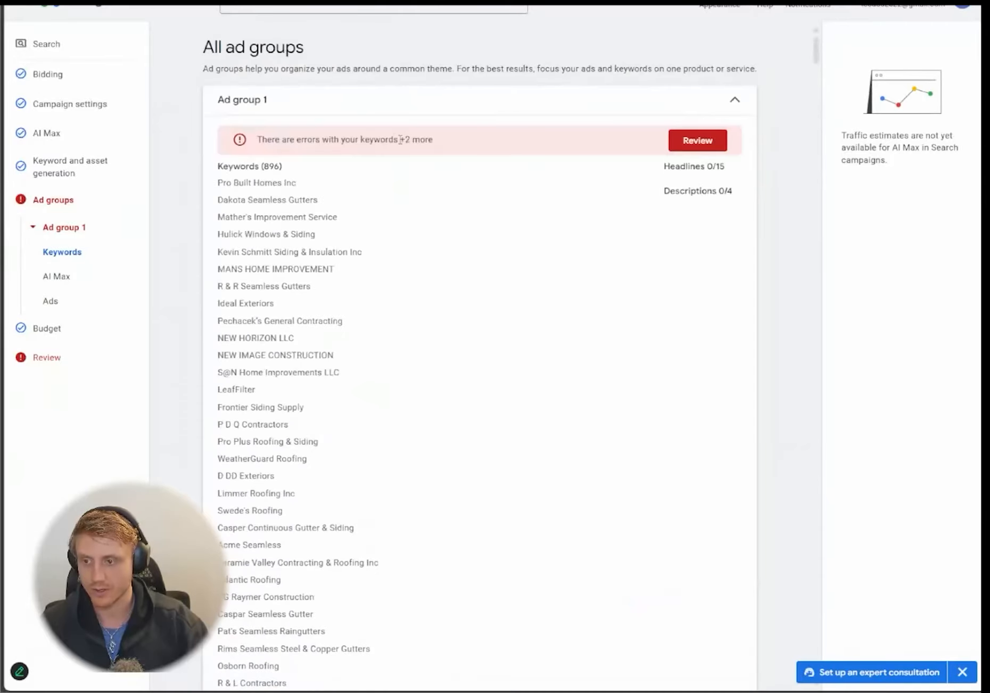
{"action": "left_click", "coordinate": [697, 140]}
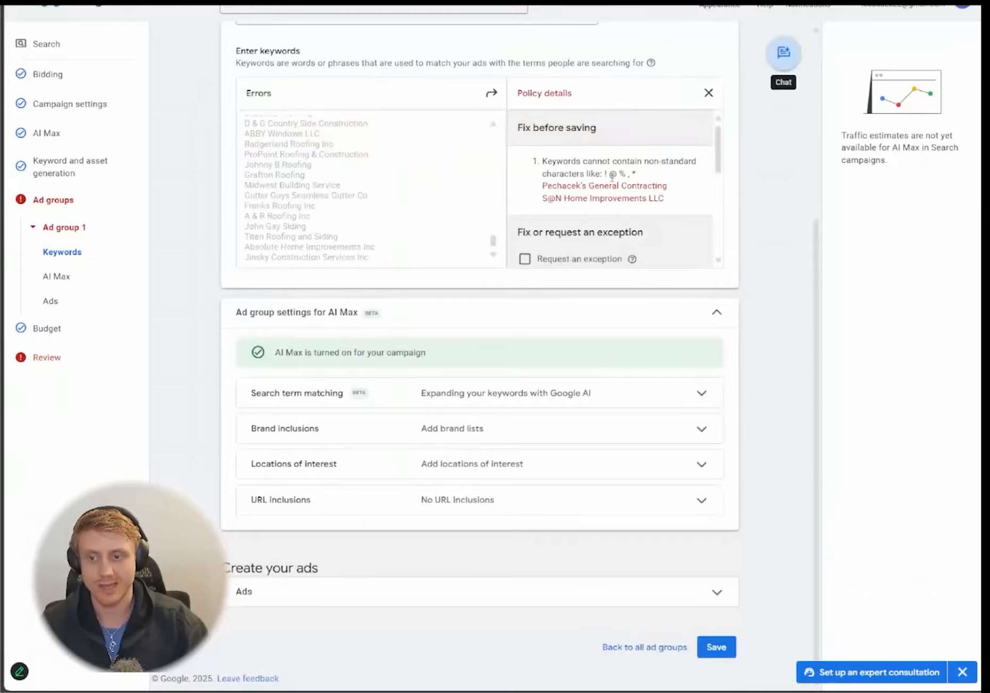
{"action": "left_click_drag", "start_coordinate": [606, 173], "coordinate": [645, 178]}
{"action": "left_click", "coordinate": [637, 190]}
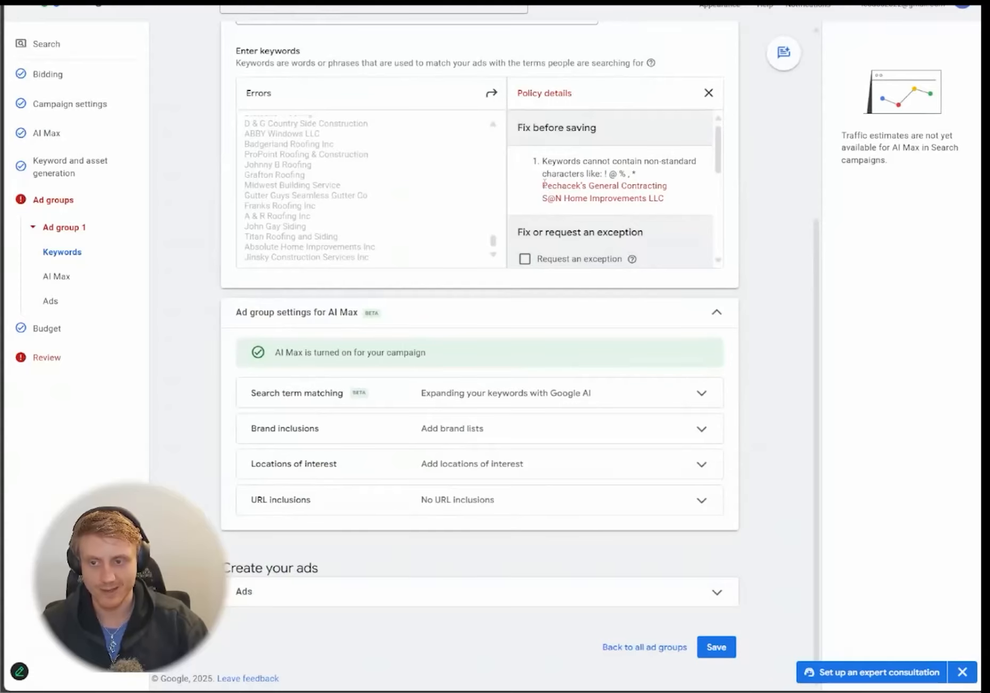
{"action": "left_click_drag", "start_coordinate": [543, 184], "coordinate": [576, 186]}
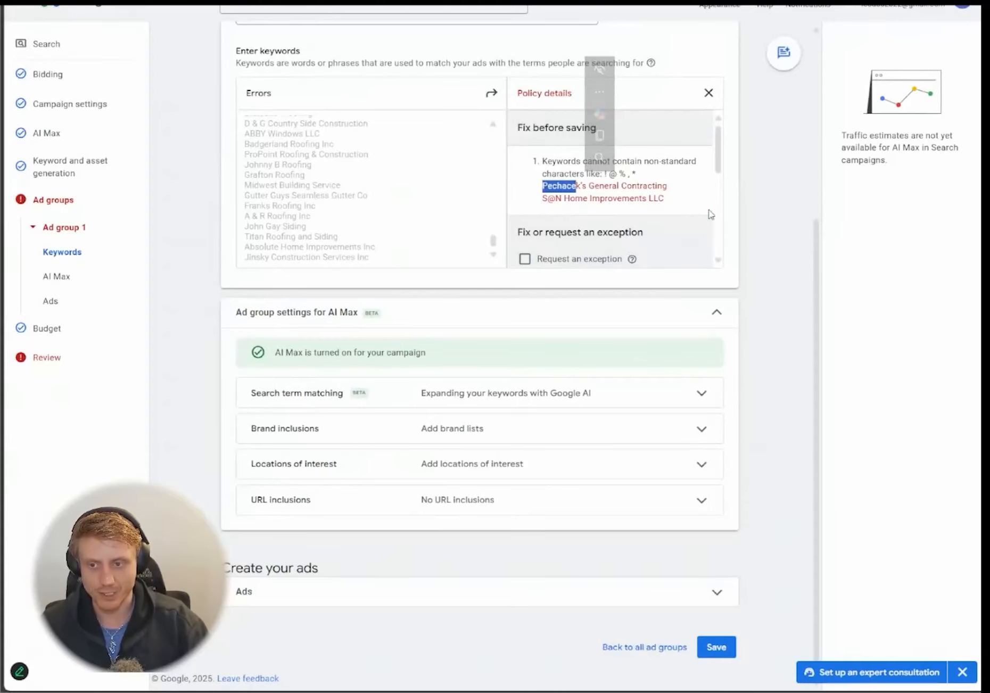
{"action": "left_click", "coordinate": [568, 190]}
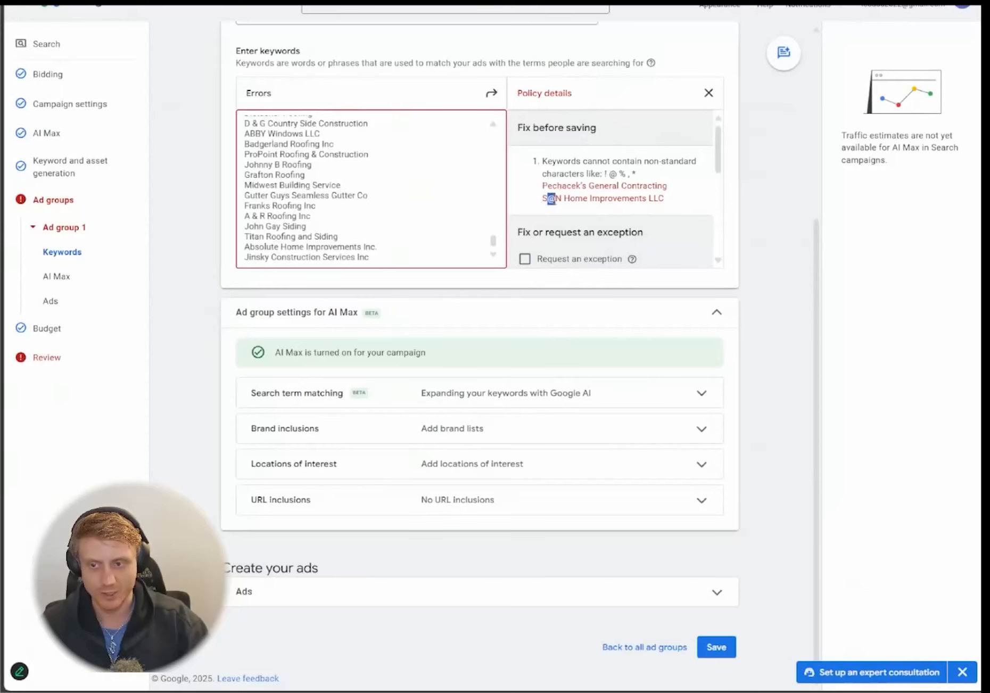
{"action": "left_click", "coordinate": [663, 199]}
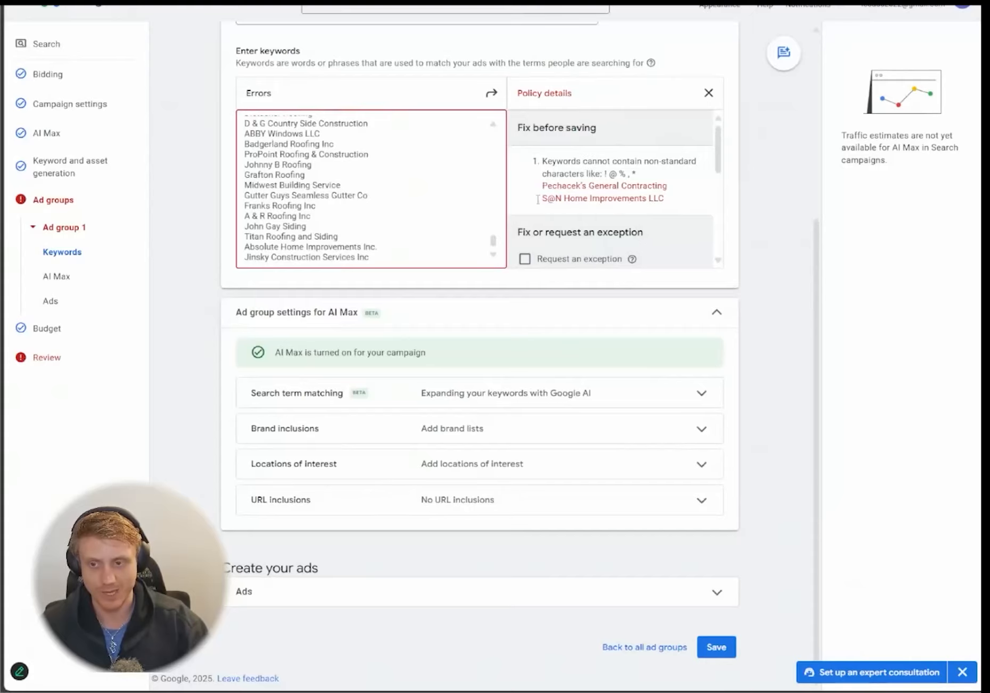
{"action": "scroll", "coordinate": [407, 157], "scroll_direction": "up", "scroll_amount": 15}
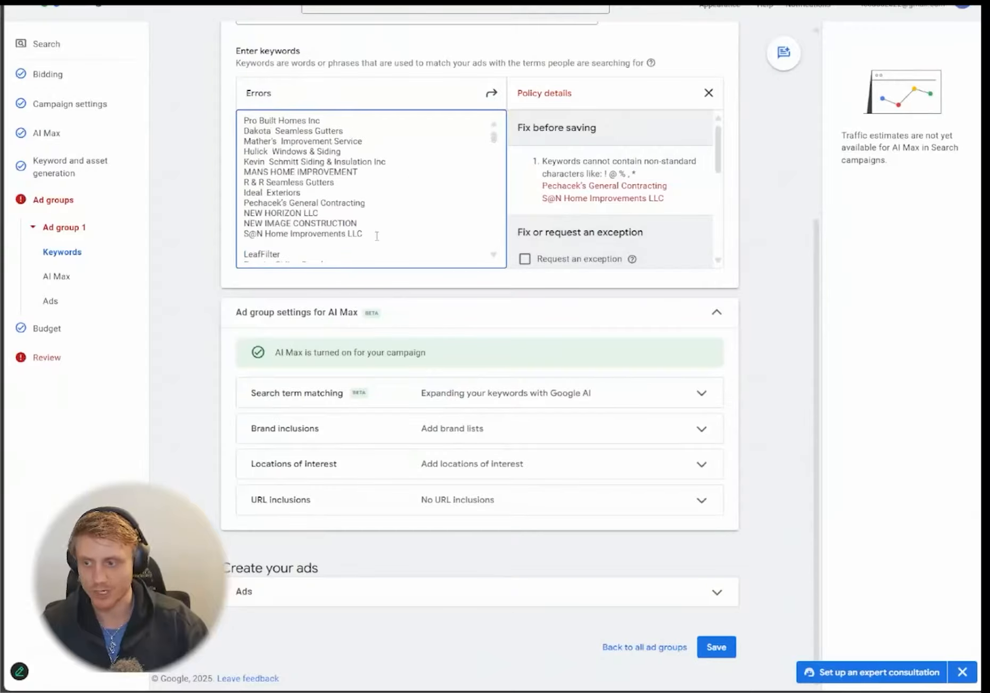
{"action": "left_click_drag", "start_coordinate": [402, 230], "coordinate": [215, 128]}
{"action": "left_click", "coordinate": [339, 184]}
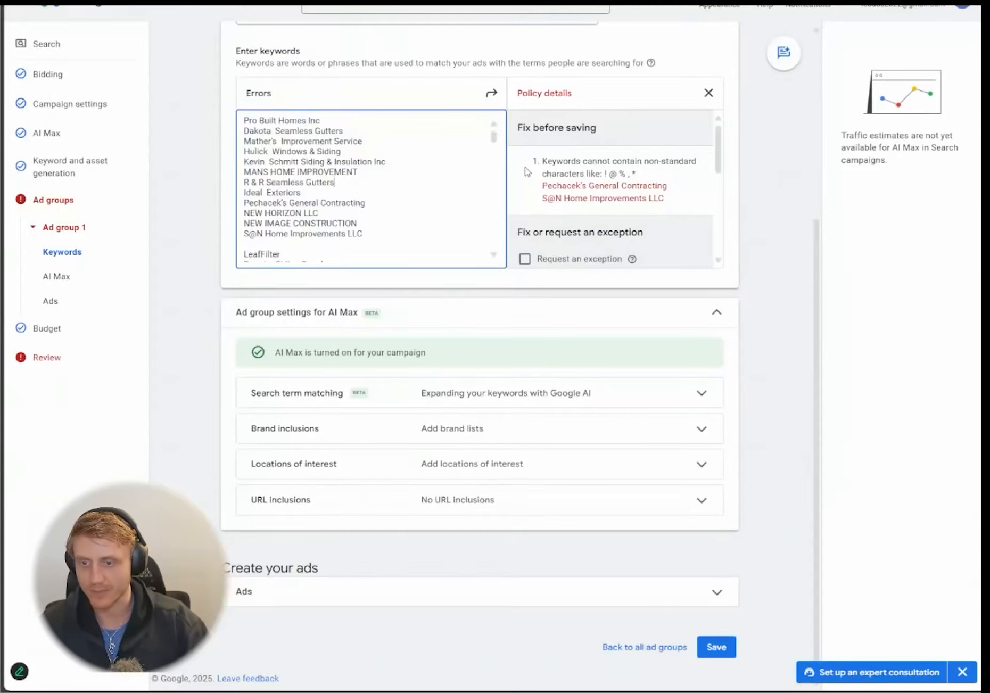
{"action": "scroll", "coordinate": [700, 174], "scroll_direction": "down", "scroll_amount": 5}
{"action": "scroll", "coordinate": [701, 176], "scroll_direction": "up", "scroll_amount": 3}
{"action": "scroll", "coordinate": [639, 184], "scroll_direction": "down", "scroll_amount": 2}
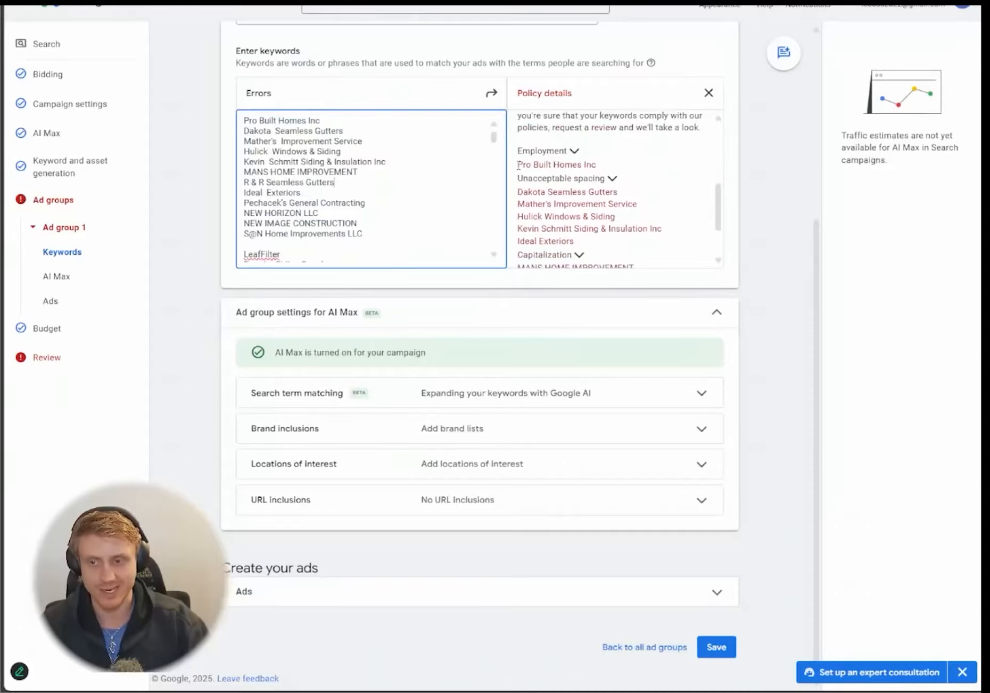
{"action": "left_click_drag", "start_coordinate": [518, 165], "coordinate": [597, 166]}
{"action": "left_click", "coordinate": [582, 204]}
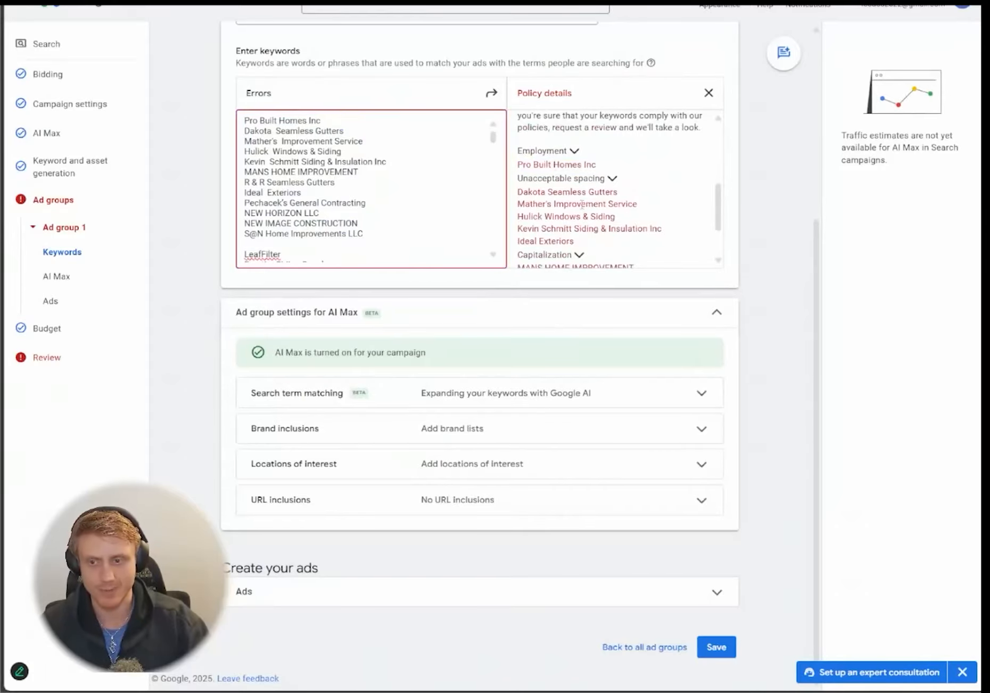
{"action": "left_click_drag", "start_coordinate": [515, 194], "coordinate": [662, 250]}
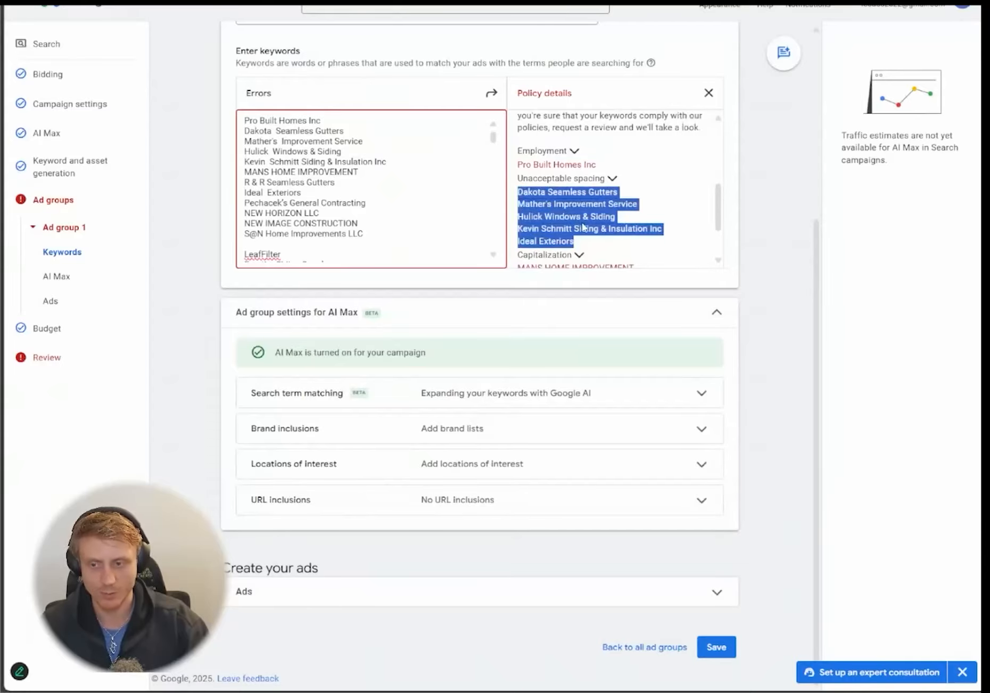
{"action": "scroll", "coordinate": [572, 207], "scroll_direction": "down", "scroll_amount": 1}
{"action": "left_click_drag", "start_coordinate": [520, 198], "coordinate": [616, 233]}
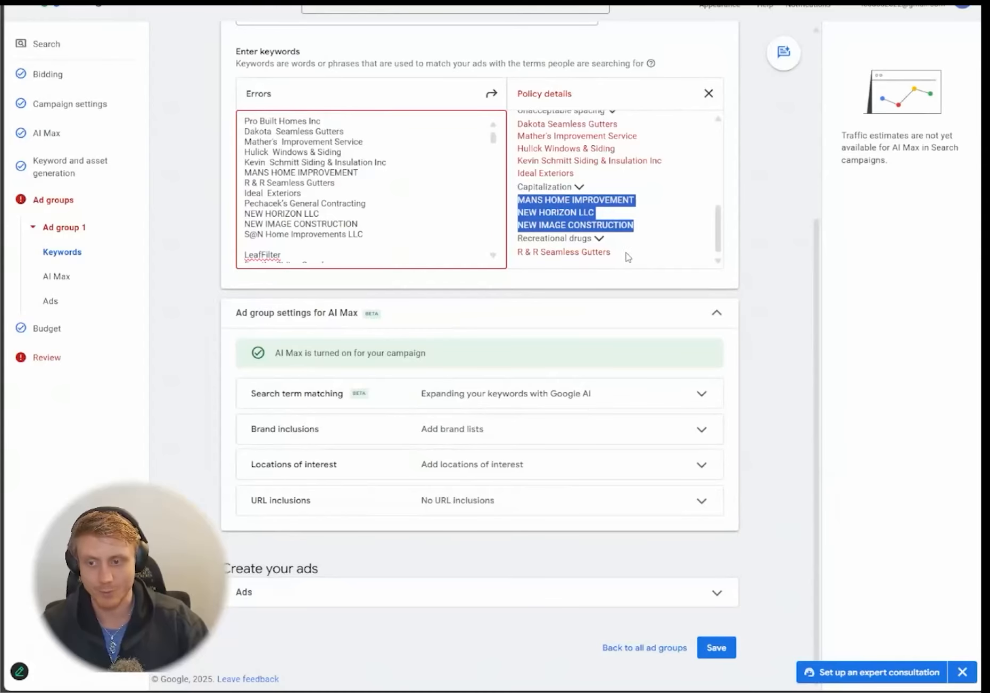
{"action": "left_click_drag", "start_coordinate": [612, 252], "coordinate": [556, 264]}
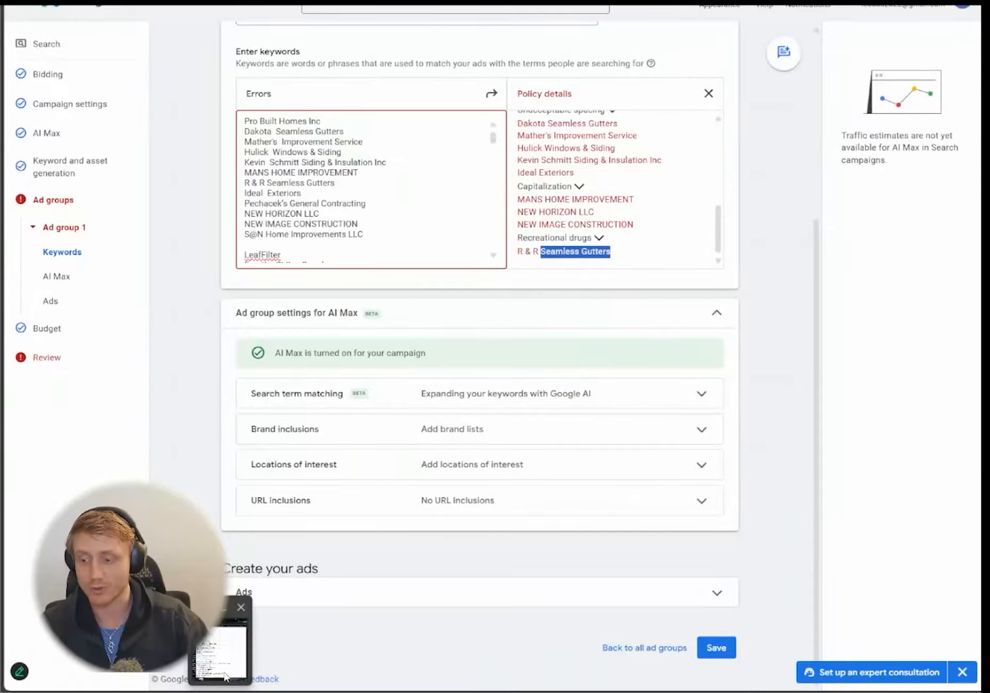
{"action": "left_click", "coordinate": [249, 665]}
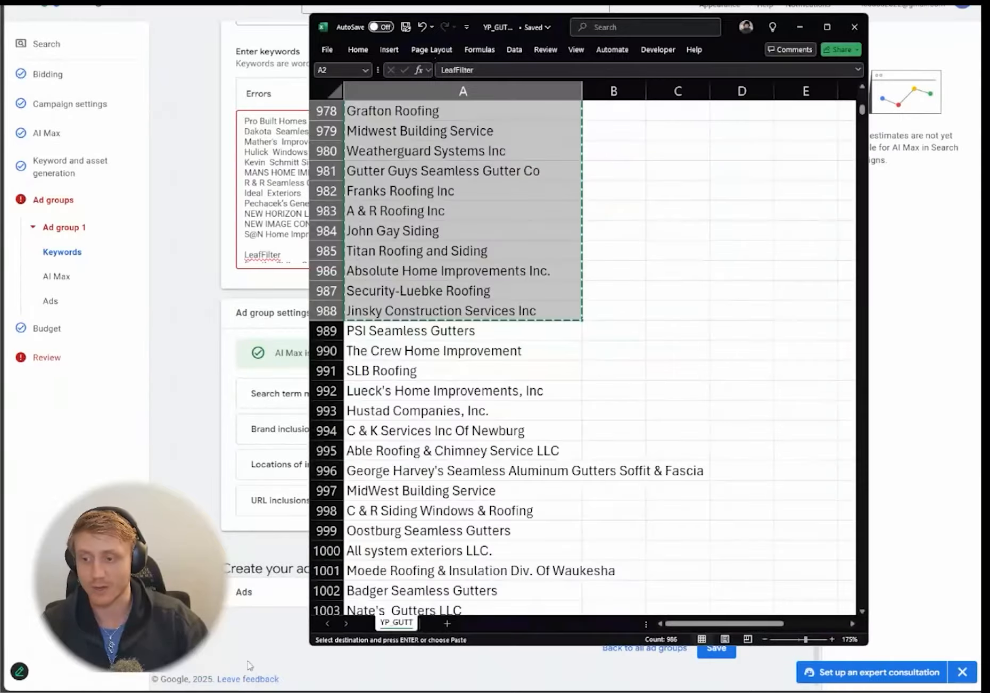
{"action": "left_click", "coordinate": [524, 312]}
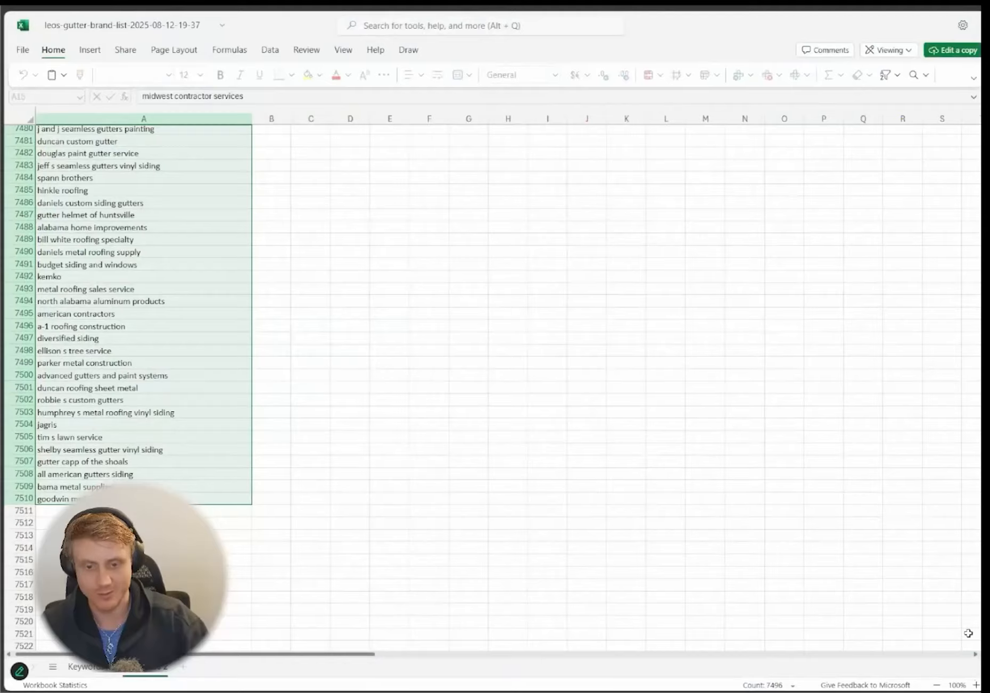
{"action": "scroll", "coordinate": [968, 632], "scroll_direction": "up", "scroll_amount": 20}
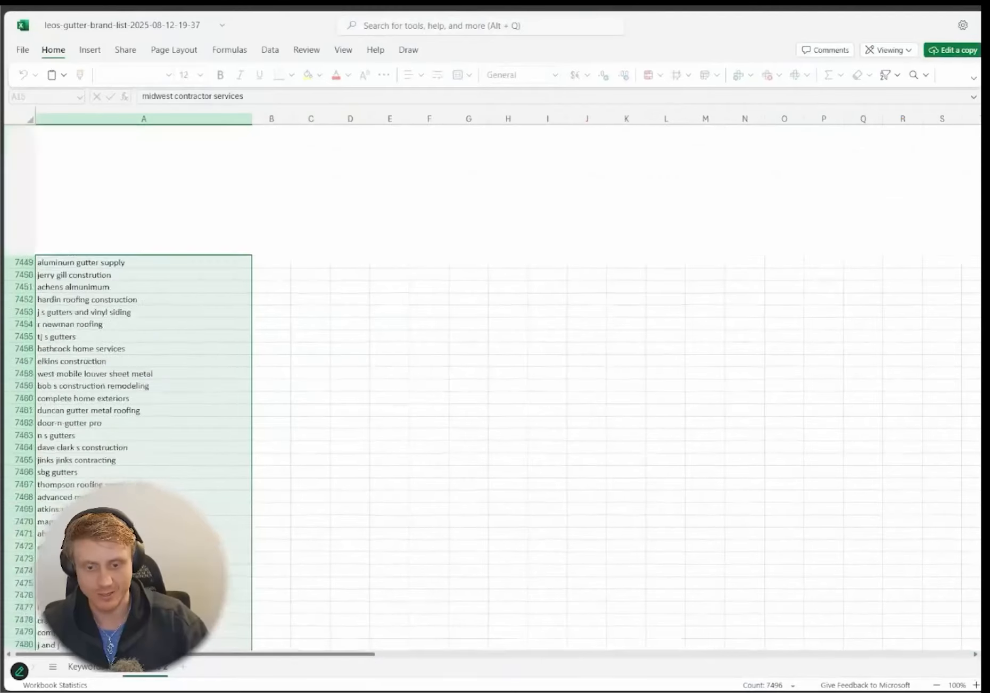
{"action": "left_click", "coordinate": [199, 228]}
{"action": "left_click_drag", "start_coordinate": [122, 143], "coordinate": [133, 655]}
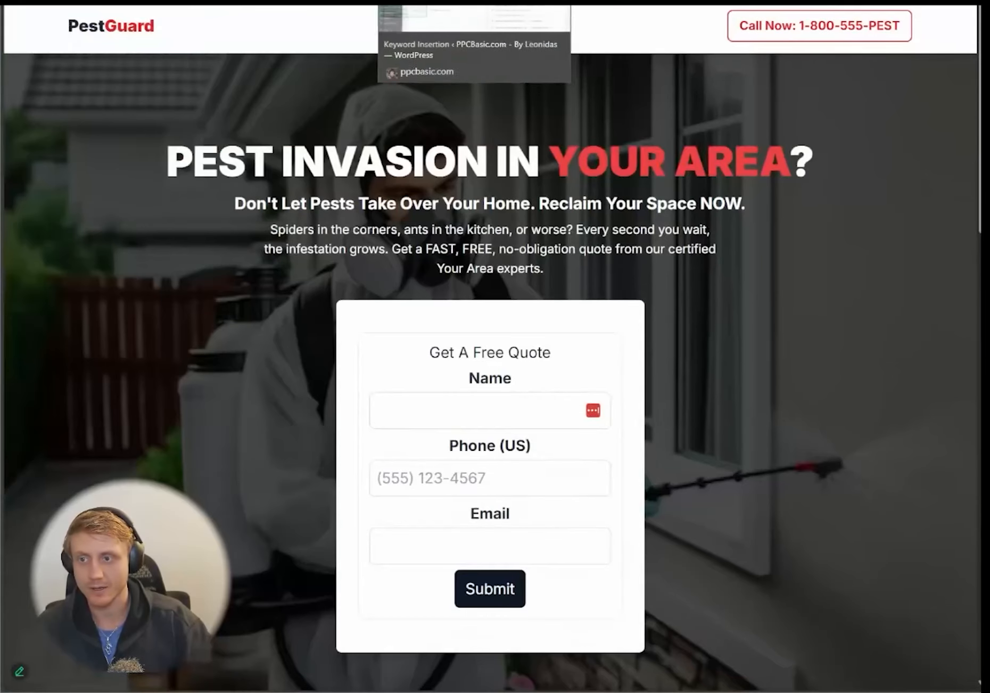
{"action": "left_click", "coordinate": [52, 2]}
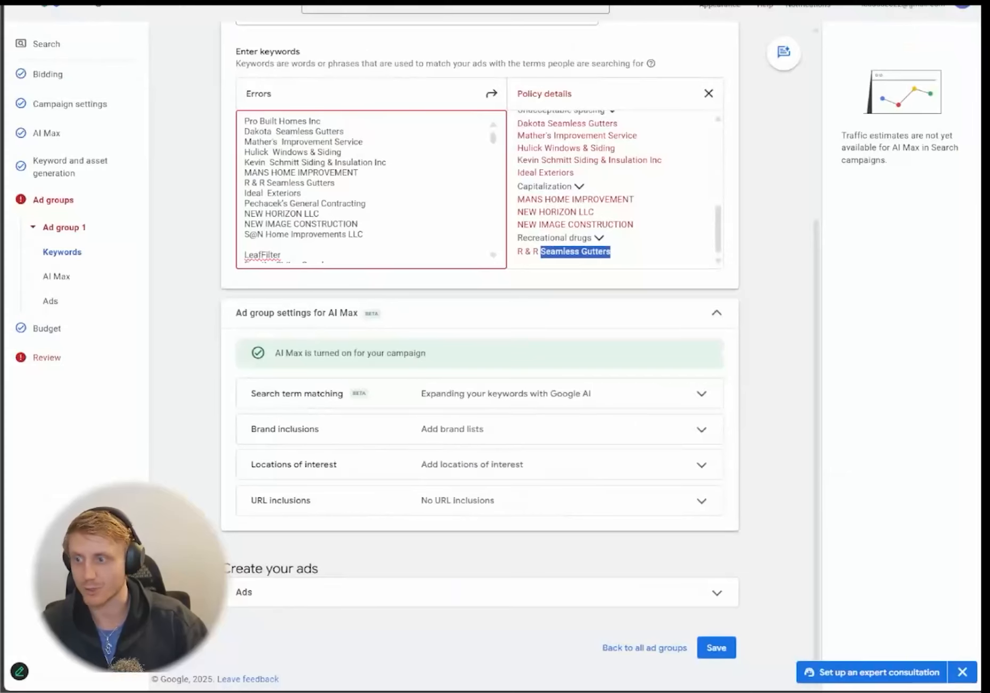
- Replace Ad group 1's keywords with the cleaned lowercase company list and save it
{"action": "left_click", "coordinate": [428, 181]}
{"action": "key", "text": "ctrl+a"}
{"action": "key", "text": "ctrl+v"}
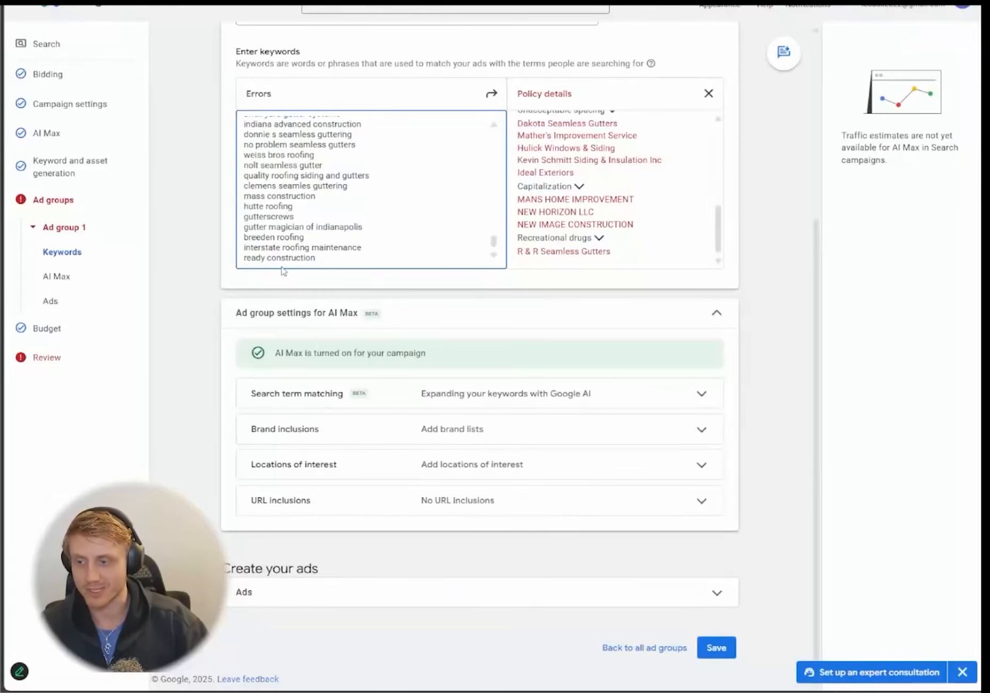
{"action": "left_click", "coordinate": [723, 649]}
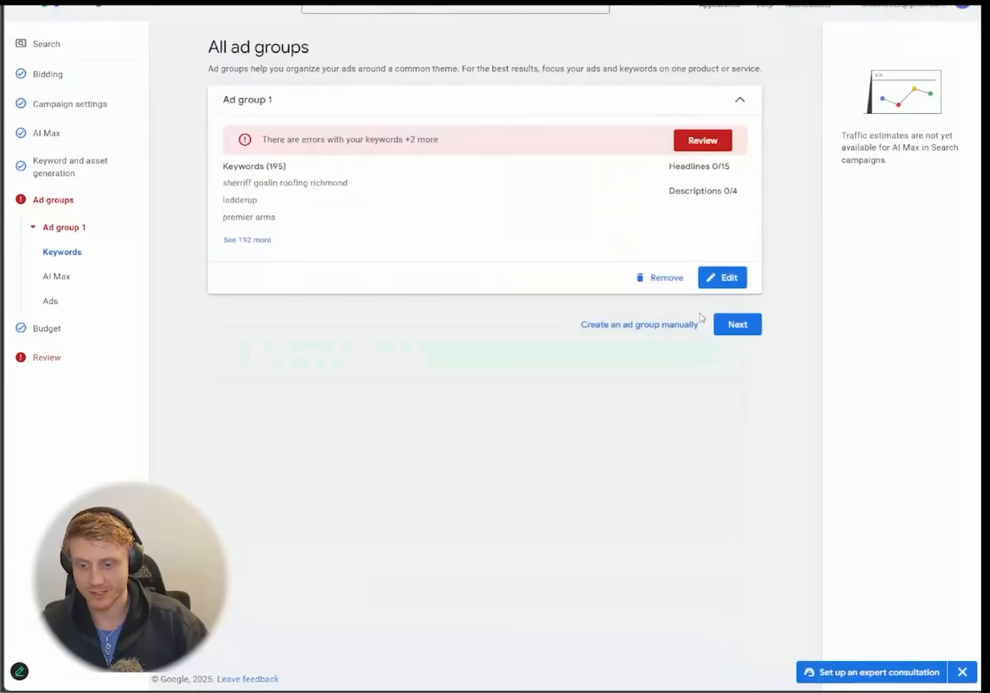
{"action": "left_click", "coordinate": [738, 325]}
{"action": "left_click", "coordinate": [726, 392]}
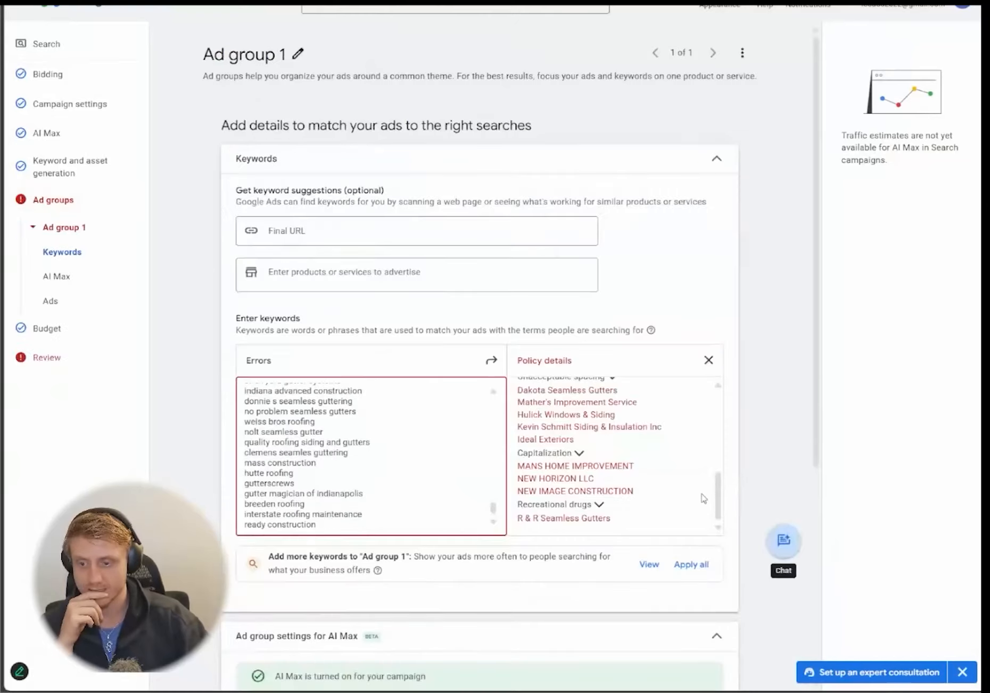
- Read the policy details on non-standard characters against the company names in the keyword list
{"action": "left_click_drag", "start_coordinate": [718, 493], "coordinate": [716, 412]}
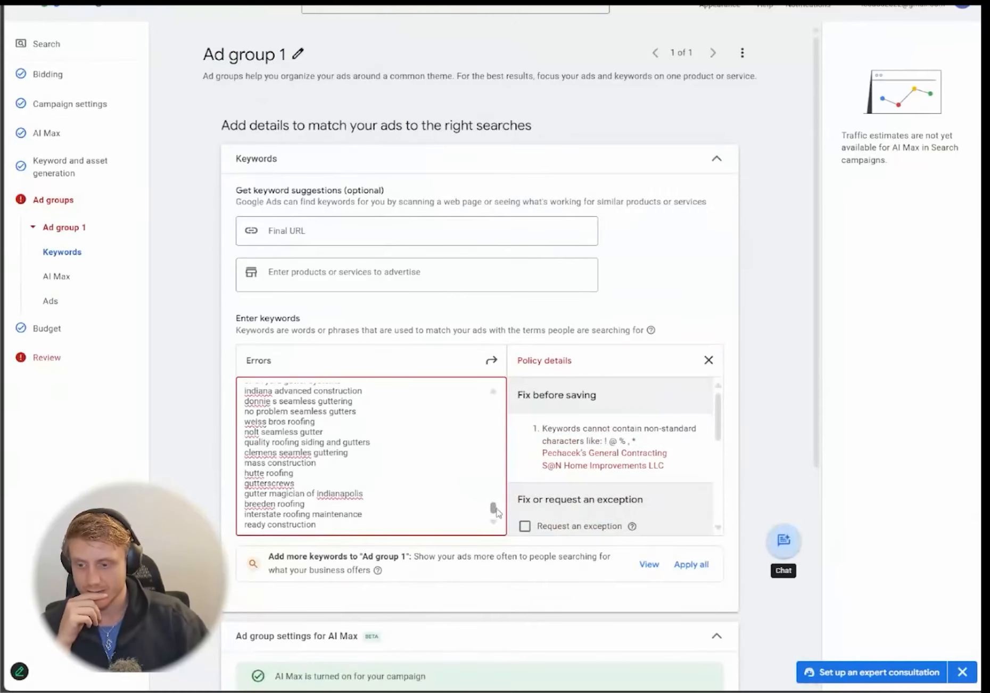
{"action": "left_click_drag", "start_coordinate": [494, 509], "coordinate": [494, 405]}
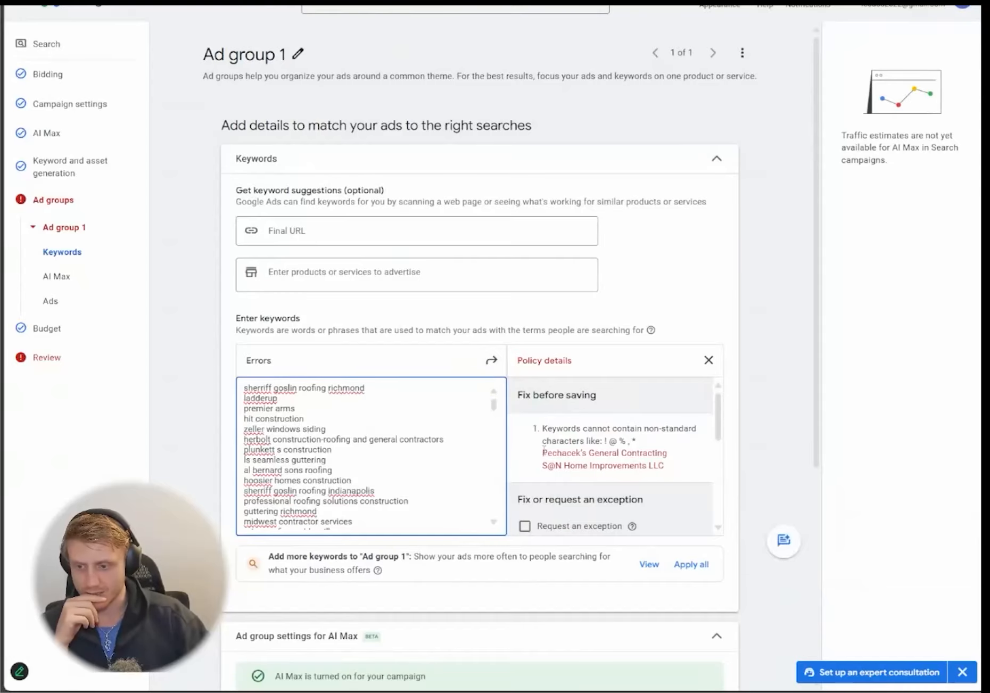
{"action": "left_click_drag", "start_coordinate": [543, 453], "coordinate": [666, 468]}
{"action": "scroll", "coordinate": [407, 446], "scroll_direction": "down", "scroll_amount": 3}
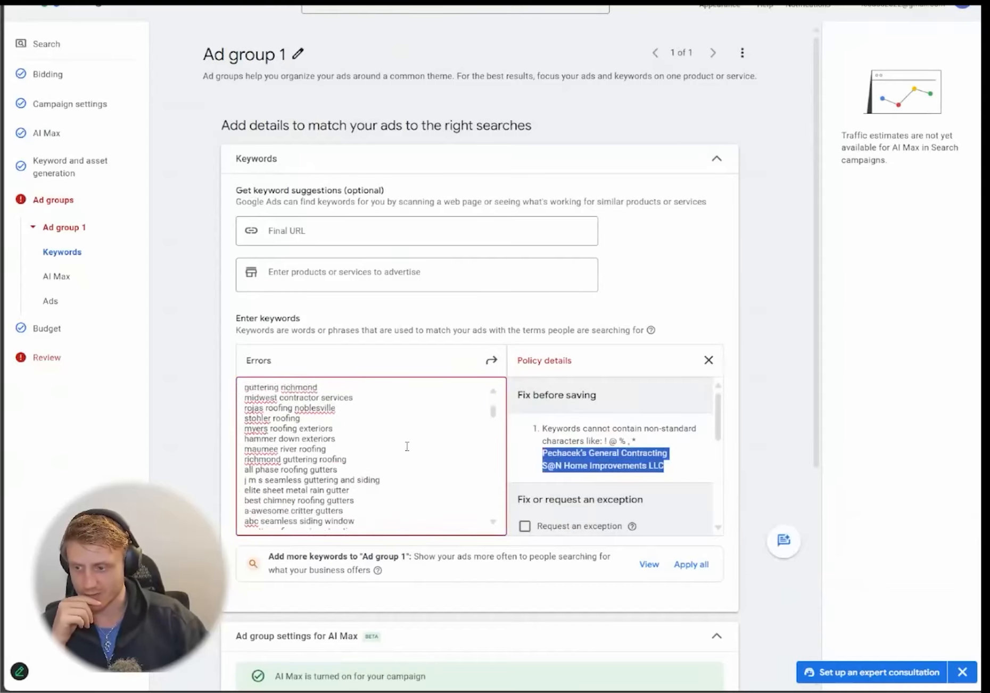
{"action": "scroll", "coordinate": [406, 446], "scroll_direction": "down", "scroll_amount": 15}
{"action": "left_click", "coordinate": [334, 445]}
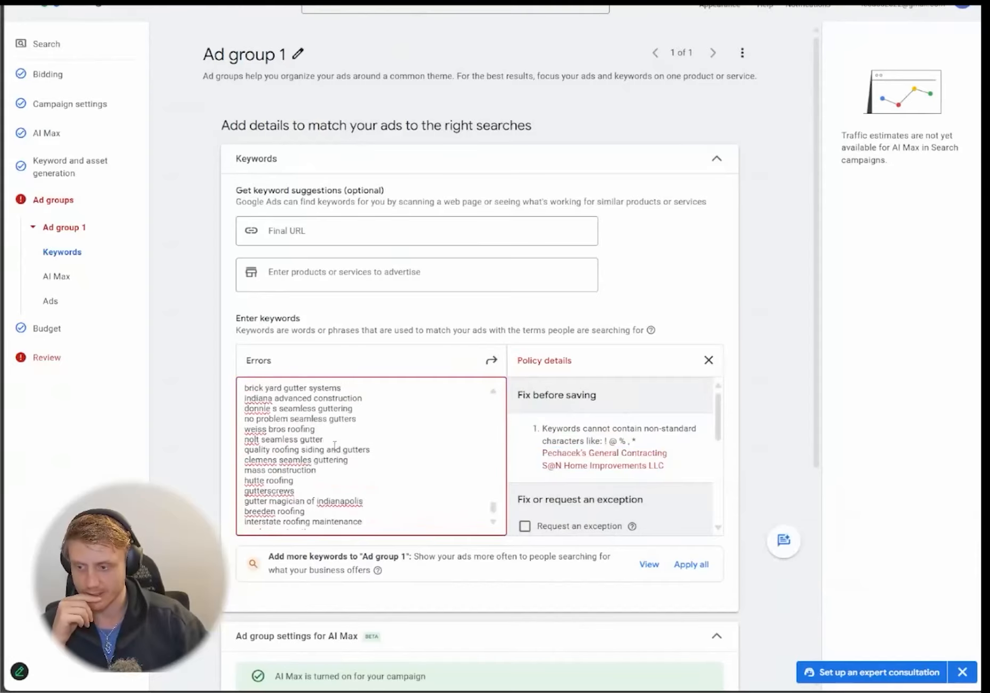
{"action": "scroll", "coordinate": [607, 465], "scroll_direction": "down", "scroll_amount": 5}
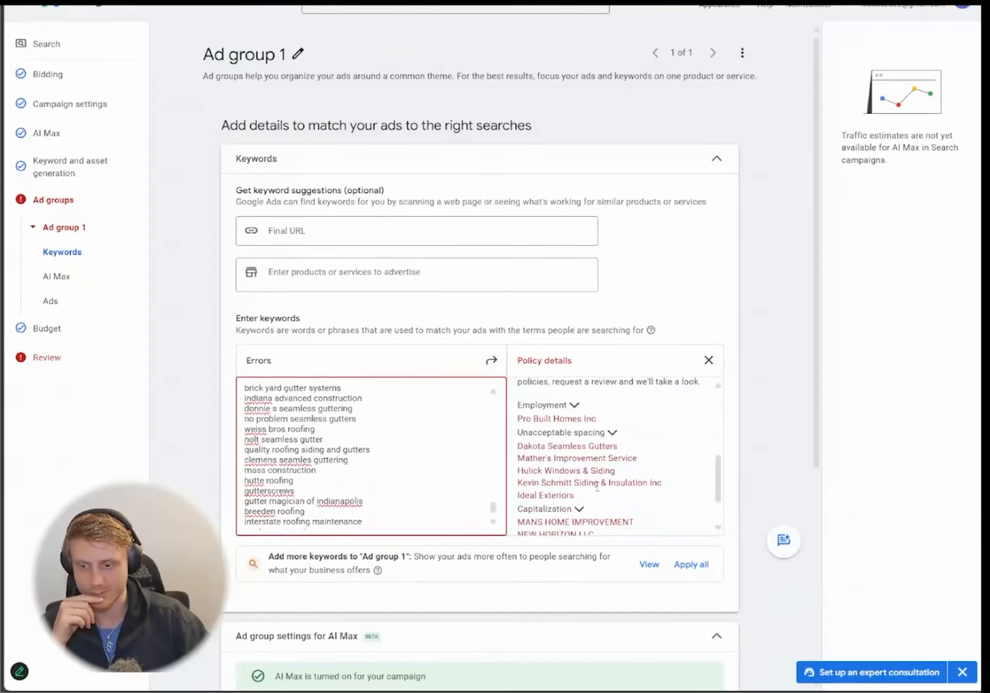
{"action": "scroll", "coordinate": [262, 389], "scroll_direction": "down", "scroll_amount": 4}
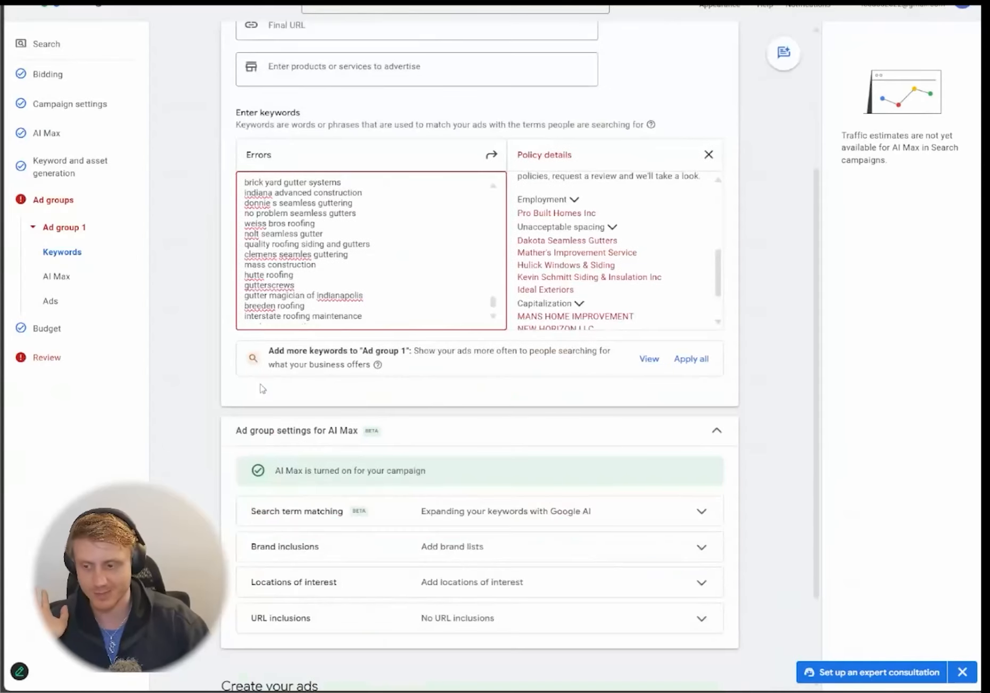
{"action": "scroll", "coordinate": [421, 282], "scroll_direction": "down", "scroll_amount": 1}
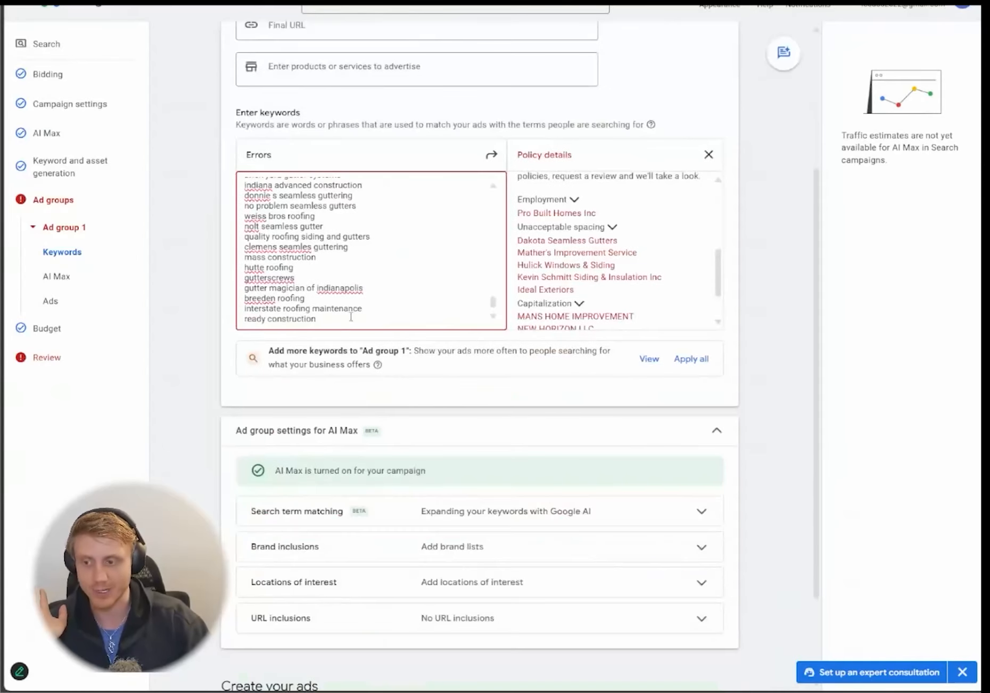
{"action": "left_click_drag", "start_coordinate": [492, 305], "coordinate": [493, 270]}
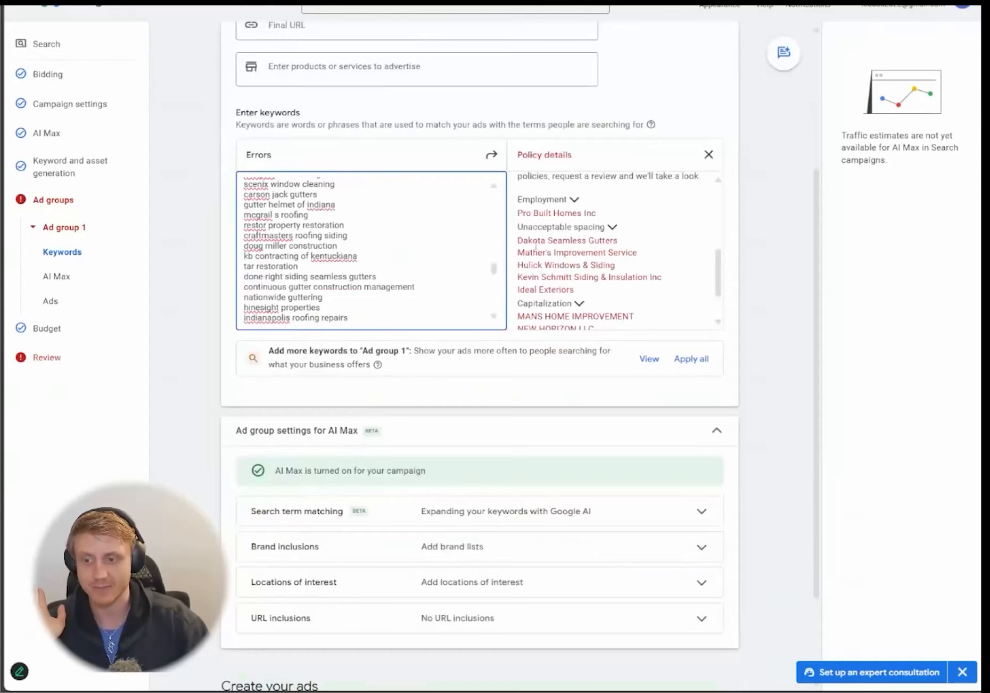
{"action": "scroll", "coordinate": [540, 264], "scroll_direction": "down", "scroll_amount": 1}
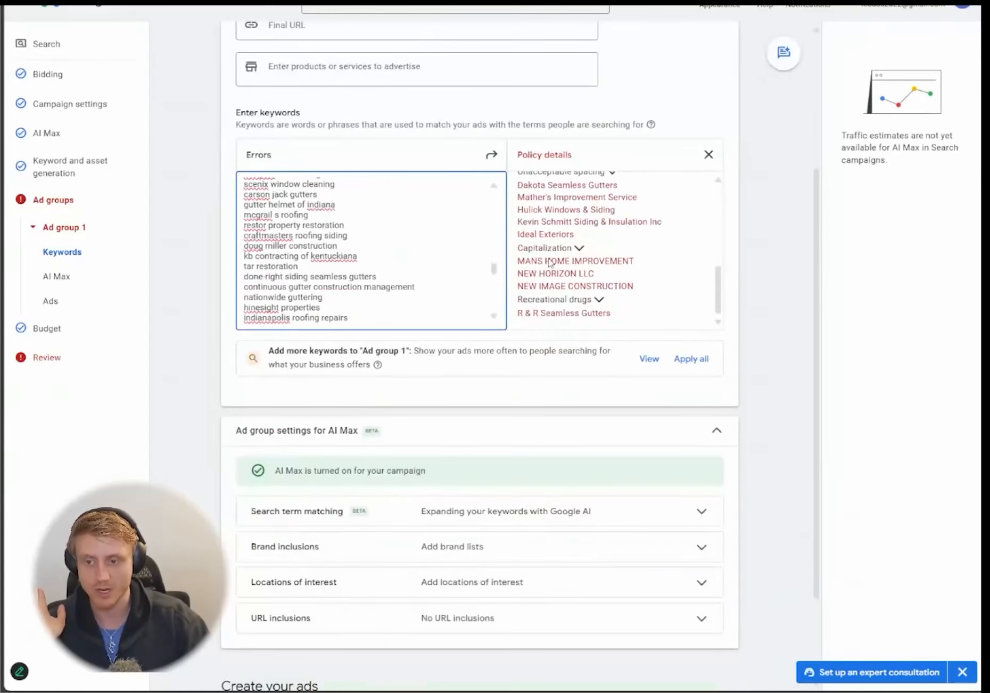
{"action": "left_click_drag", "start_coordinate": [517, 260], "coordinate": [634, 287]}
{"action": "left_click", "coordinate": [309, 232]}
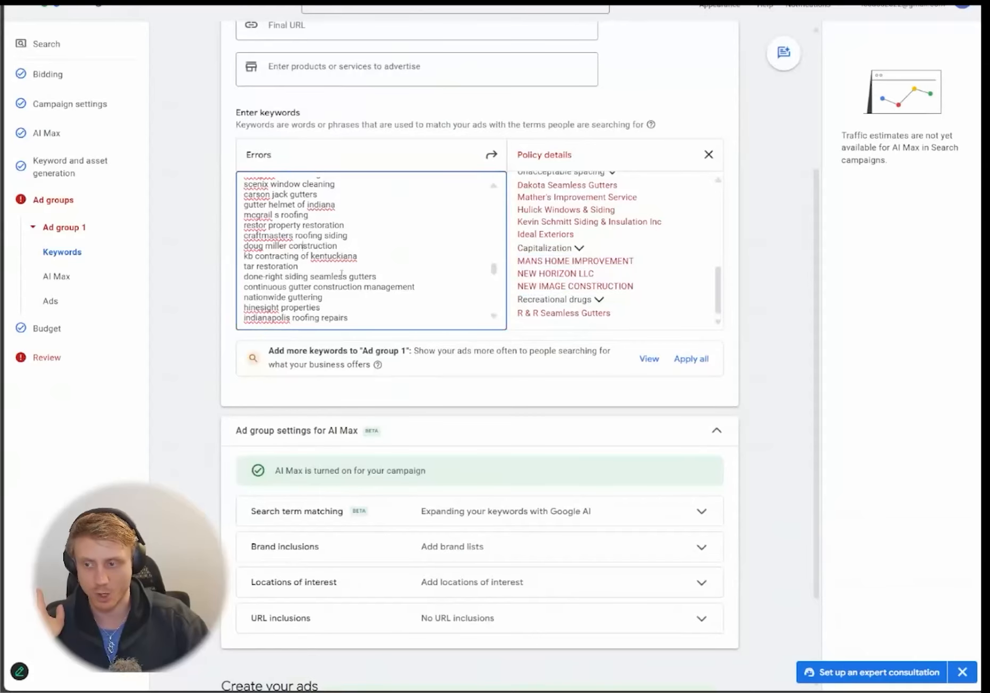
{"action": "scroll", "coordinate": [337, 279], "scroll_direction": "up", "scroll_amount": 5}
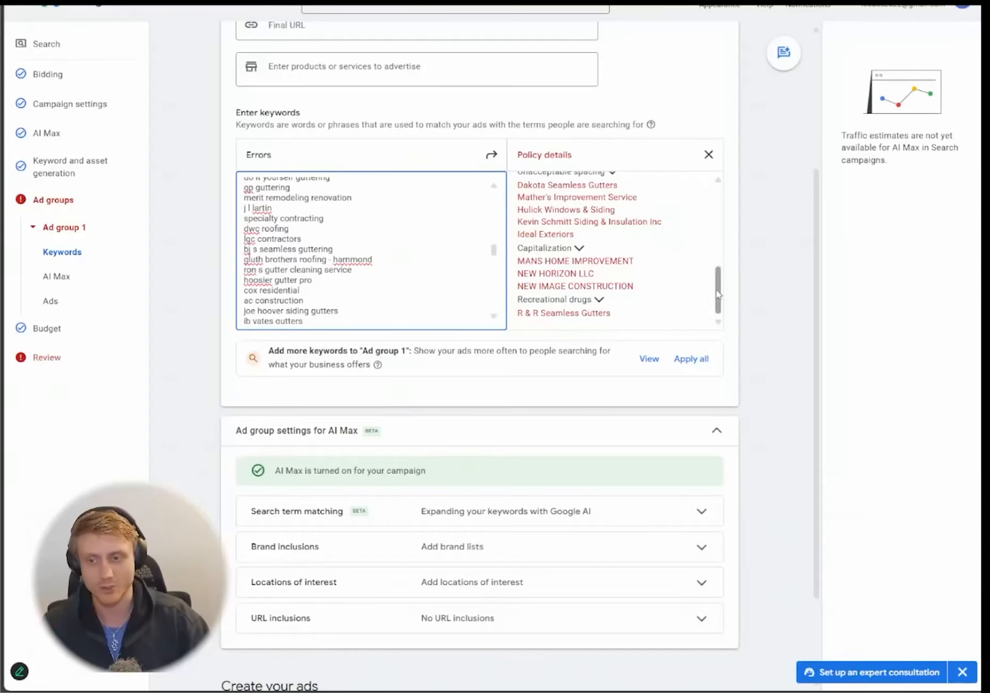
{"action": "left_click_drag", "start_coordinate": [718, 292], "coordinate": [728, 186]}
{"action": "scroll", "coordinate": [578, 257], "scroll_direction": "down", "scroll_amount": 5}
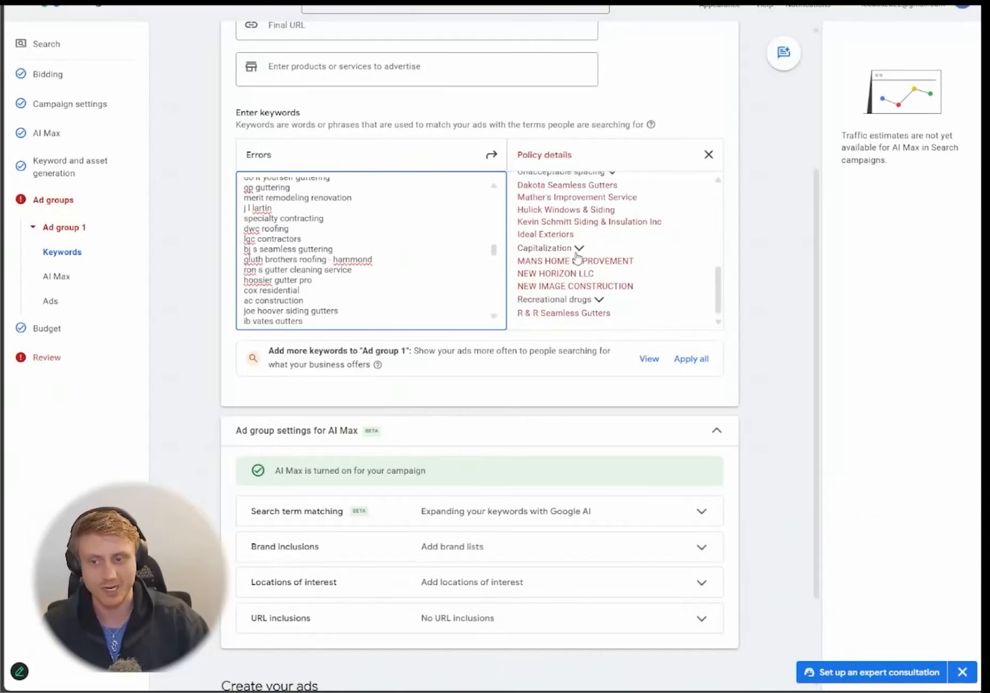
{"action": "scroll", "coordinate": [563, 267], "scroll_direction": "up", "scroll_amount": 3}
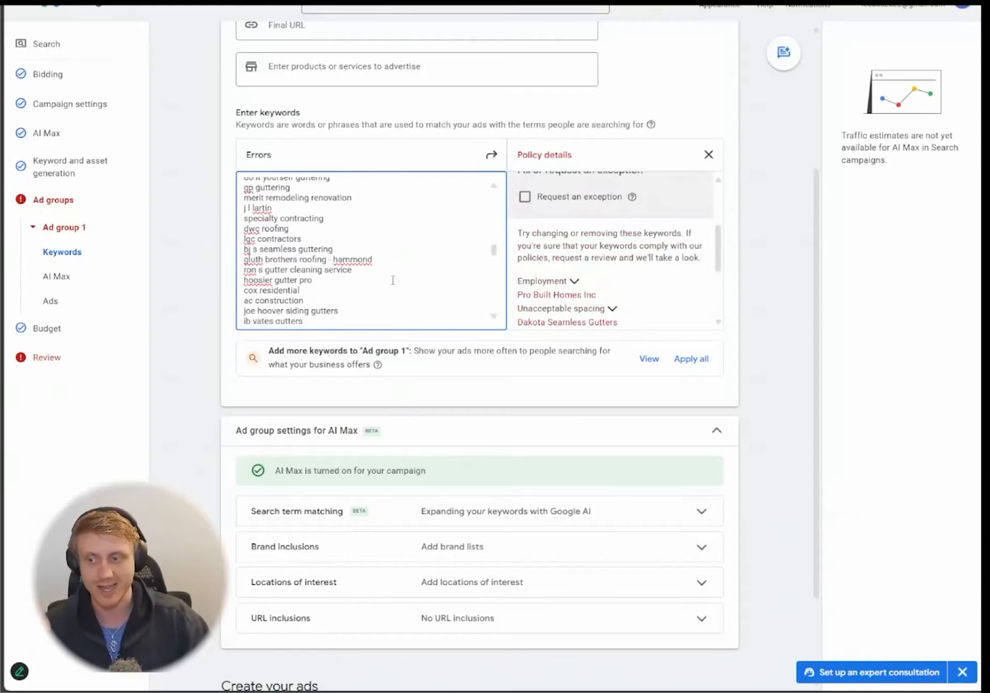
{"action": "scroll", "coordinate": [394, 281], "scroll_direction": "down", "scroll_amount": 3}
{"action": "scroll", "coordinate": [201, 294], "scroll_direction": "down", "scroll_amount": 2}
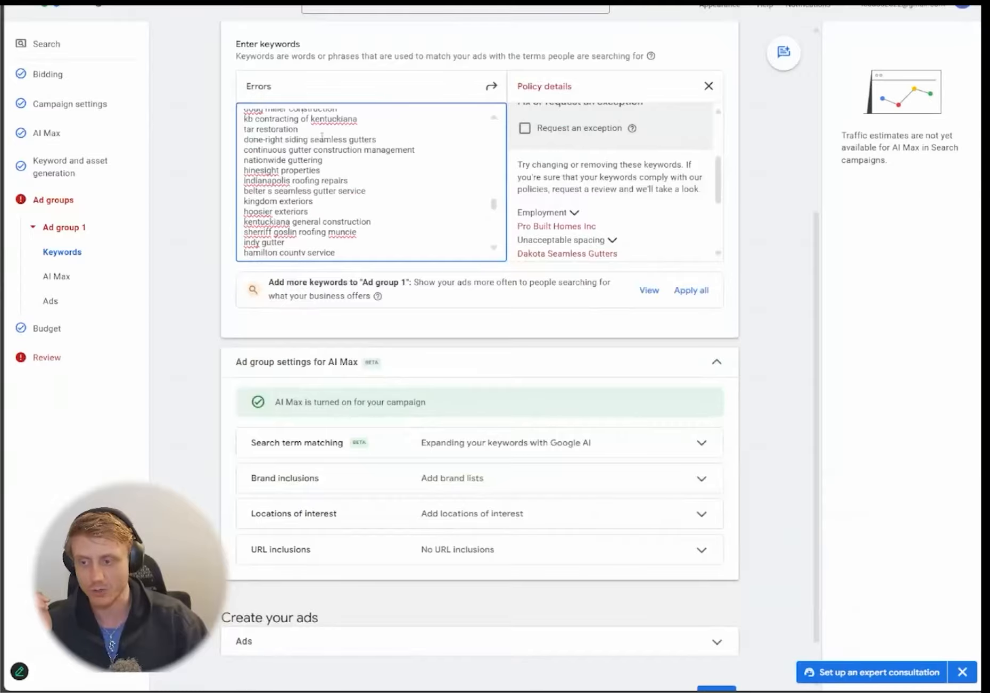
{"action": "scroll", "coordinate": [226, 296], "scroll_direction": "down", "scroll_amount": 1}
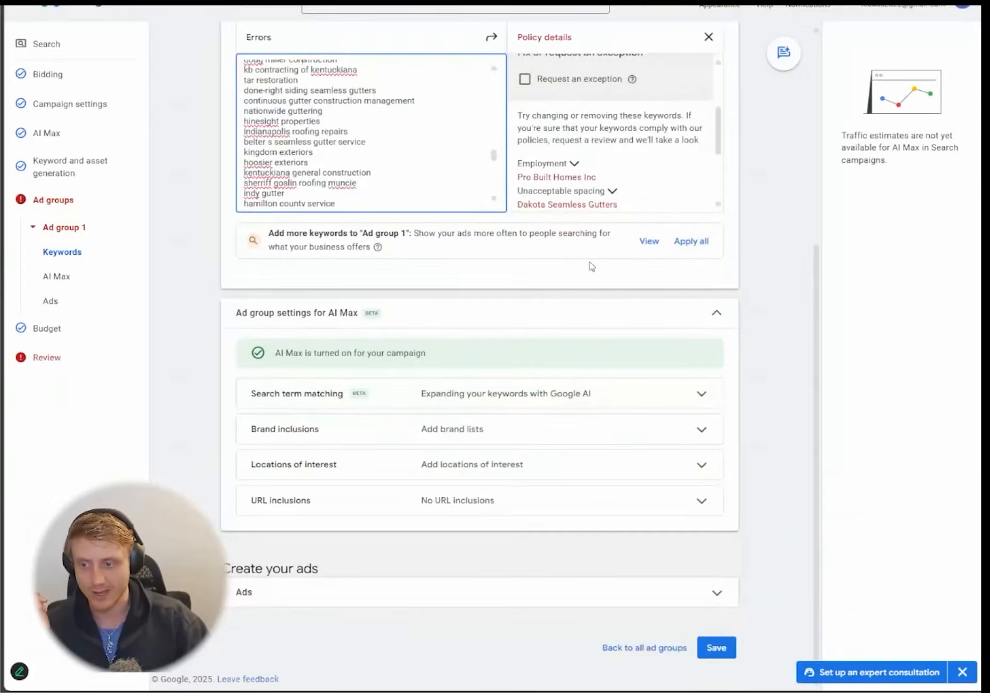
{"action": "scroll", "coordinate": [612, 255], "scroll_direction": "up", "scroll_amount": 1}
{"action": "scroll", "coordinate": [673, 181], "scroll_direction": "up", "scroll_amount": 2}
- Close Policy details, repaste the lowercase keyword list, and expand the ad creation section
{"action": "scroll", "coordinate": [663, 147], "scroll_direction": "up", "scroll_amount": 1}
{"action": "left_click", "coordinate": [708, 105]}
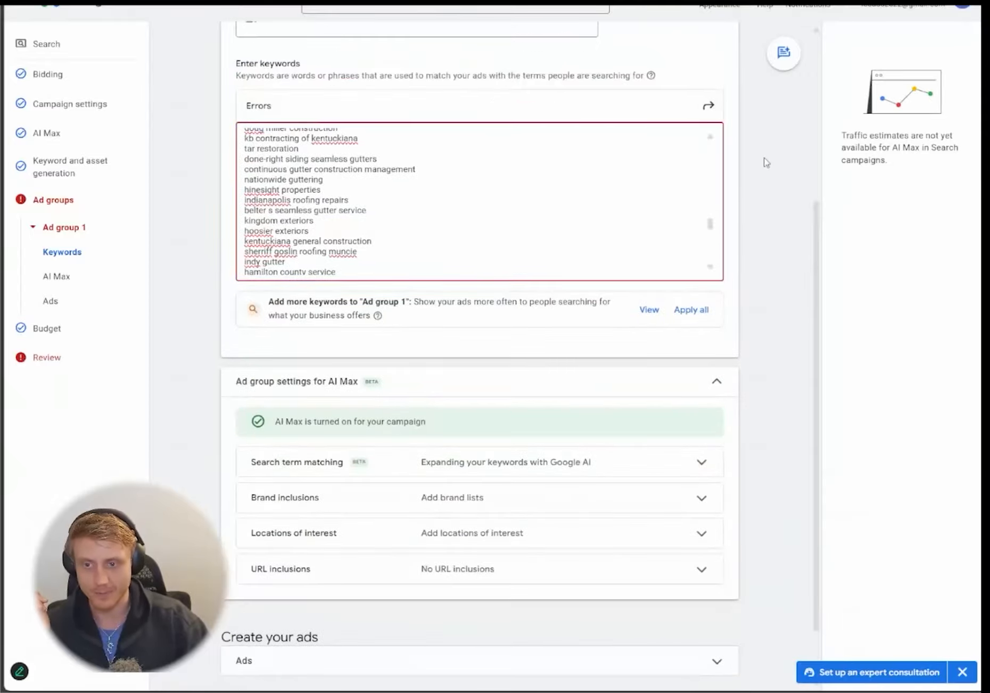
{"action": "left_click", "coordinate": [580, 189]}
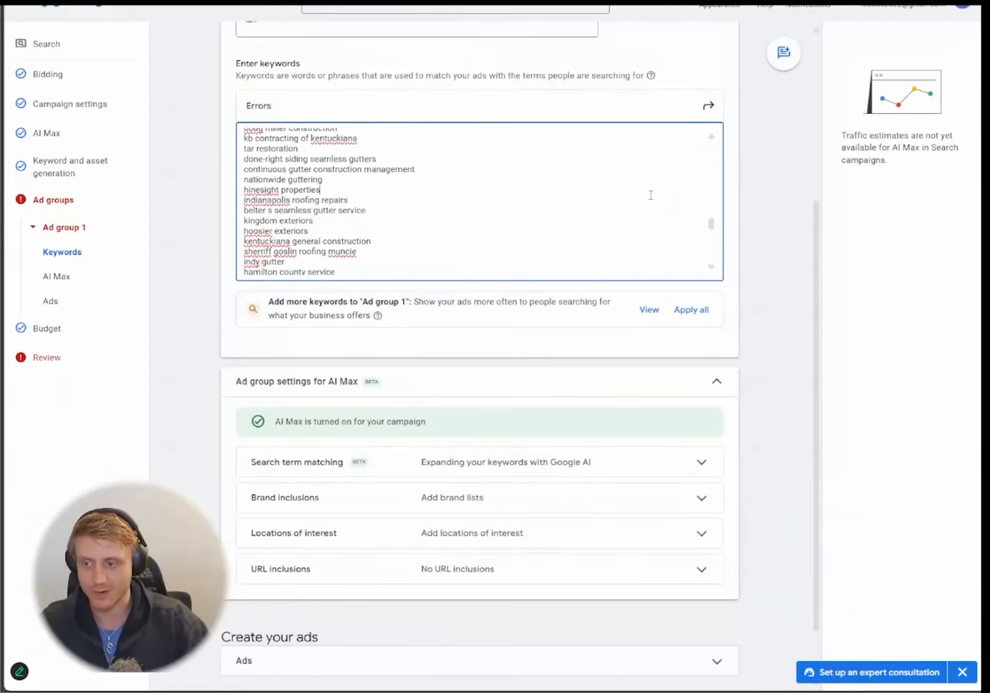
{"action": "key", "text": "ctrl+a"}
{"action": "key", "text": "ctrl+v"}
{"action": "scroll", "coordinate": [507, 197], "scroll_direction": "up", "scroll_amount": 15}
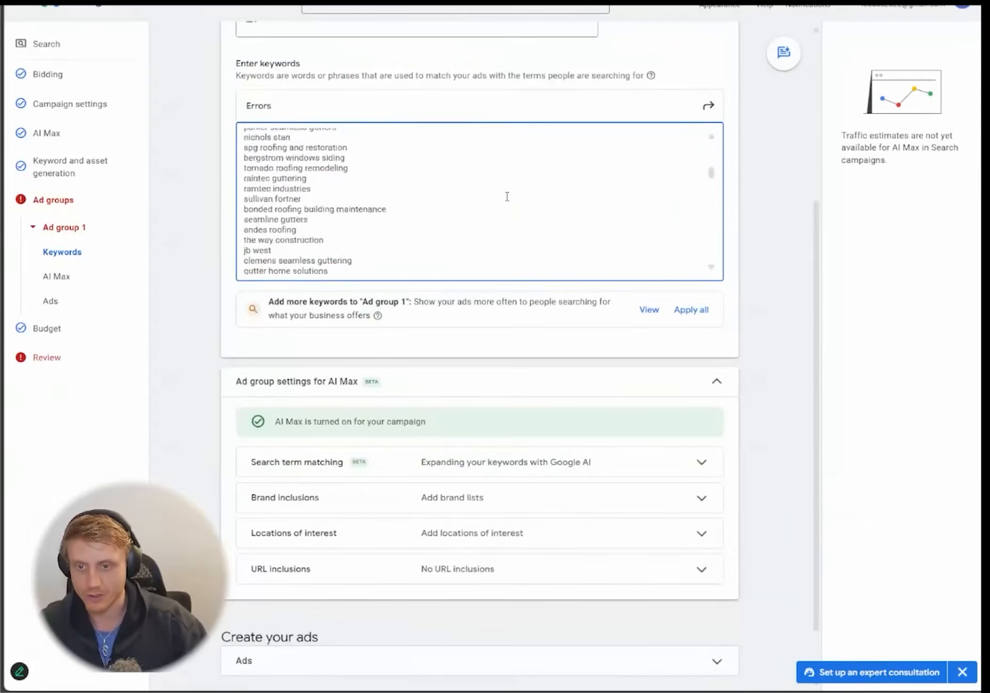
{"action": "left_click", "coordinate": [194, 274]}
{"action": "scroll", "coordinate": [195, 275], "scroll_direction": "down", "scroll_amount": 7}
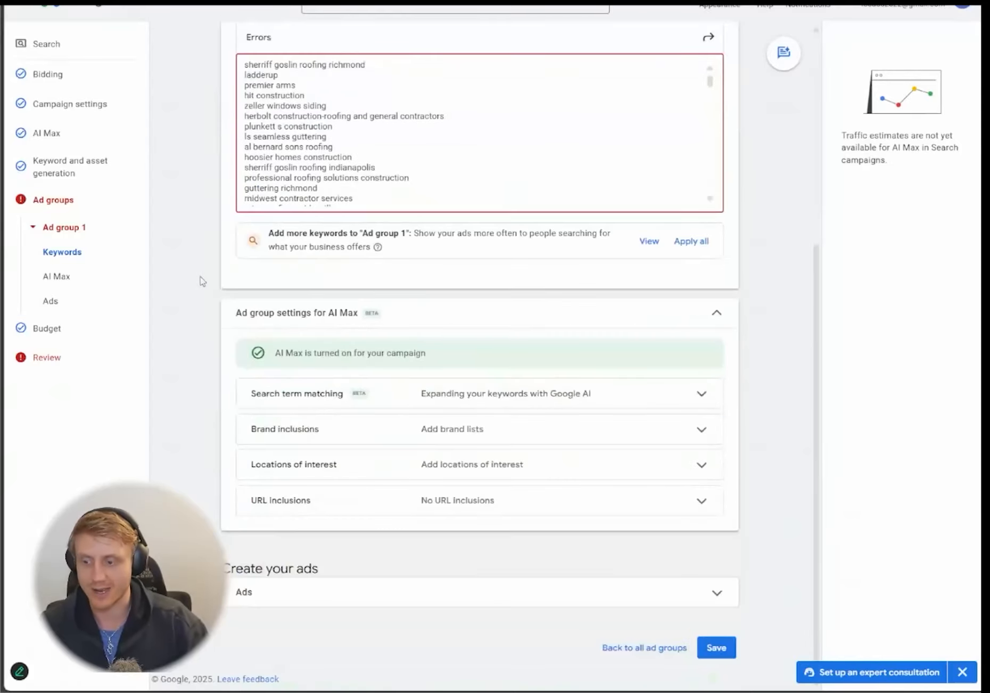
{"action": "left_click", "coordinate": [327, 594]}
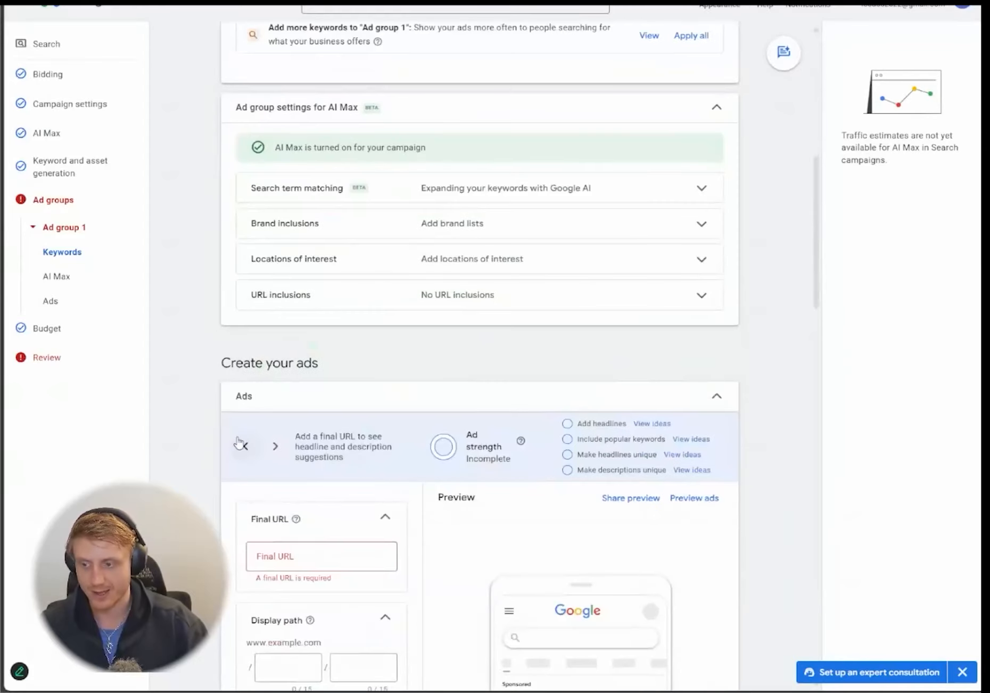
{"action": "scroll", "coordinate": [236, 347], "scroll_direction": "down", "scroll_amount": 5}
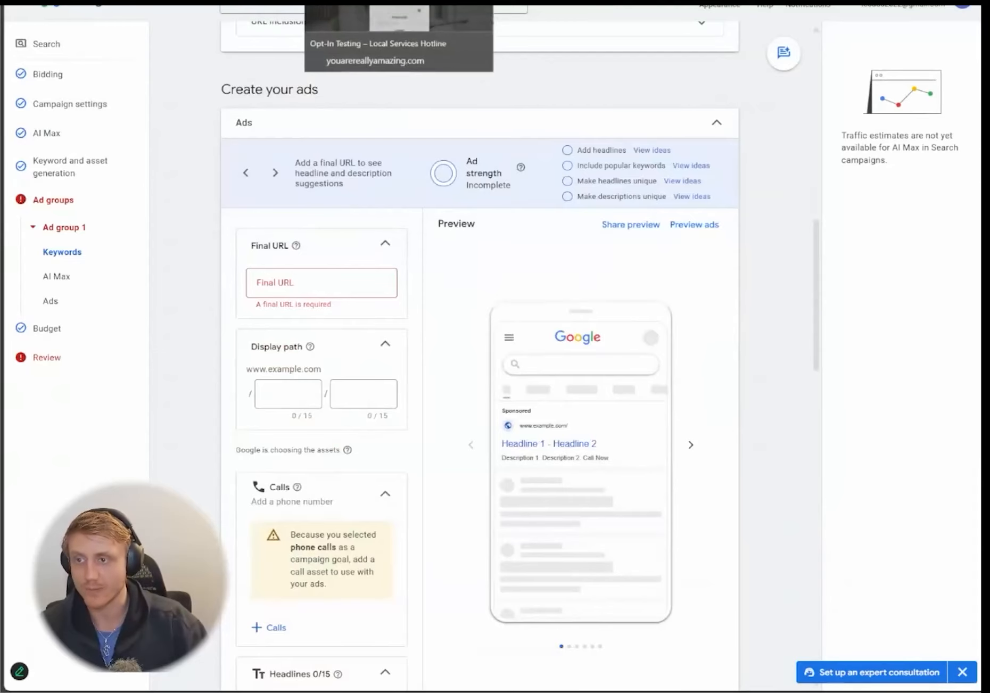
- Look over the PestGuard landing page and inspect it in the developer tools
{"action": "left_click", "coordinate": [341, 2]}
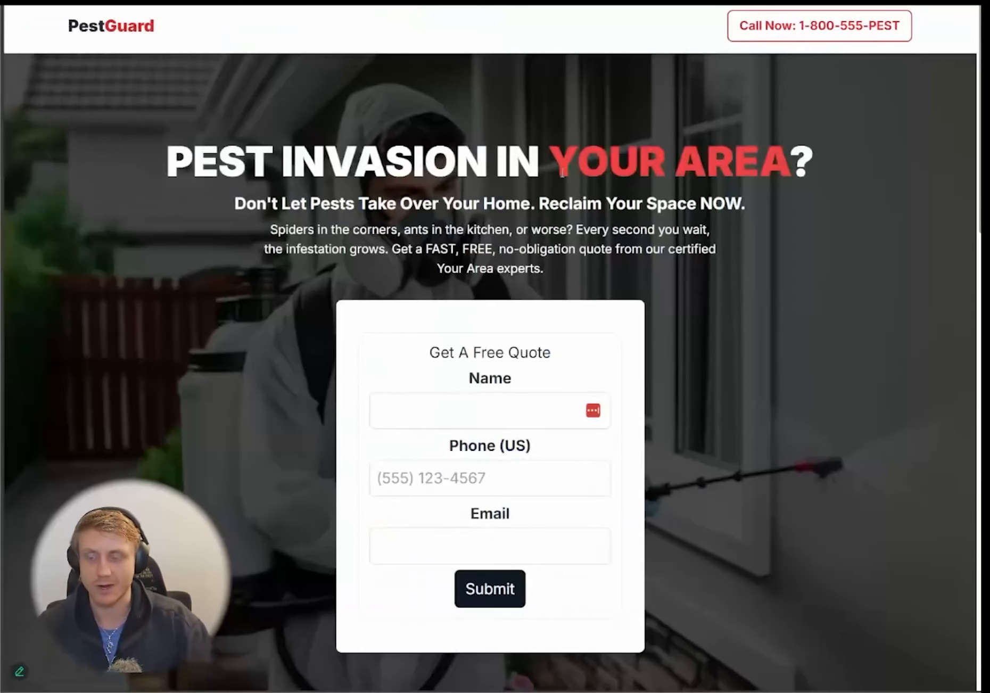
{"action": "left_click_drag", "start_coordinate": [121, 151], "coordinate": [847, 151]}
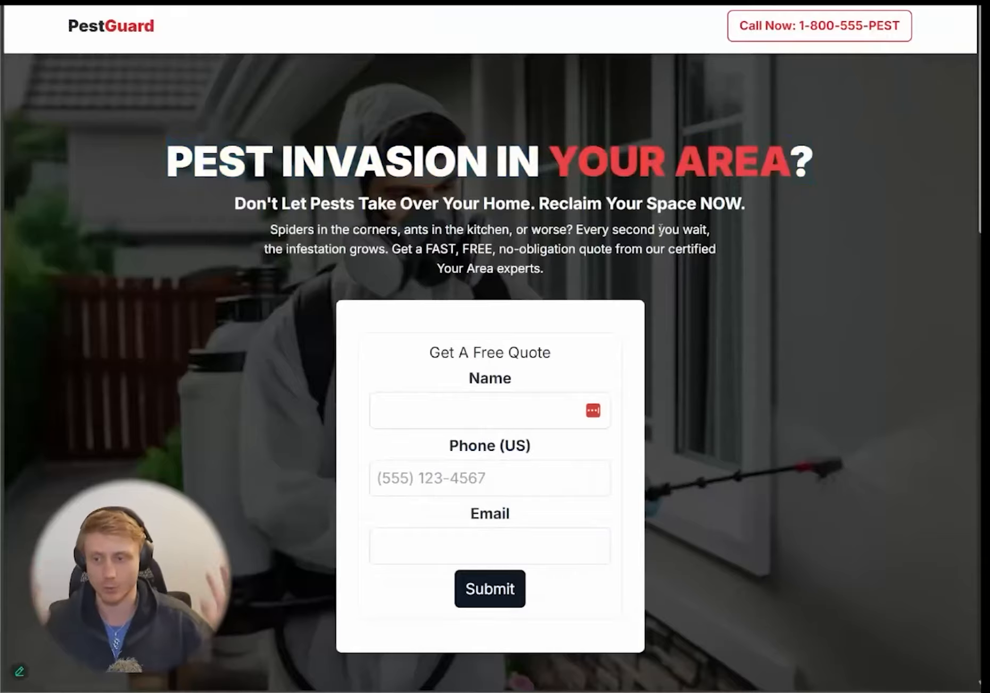
{"action": "left_click", "coordinate": [426, 1]}
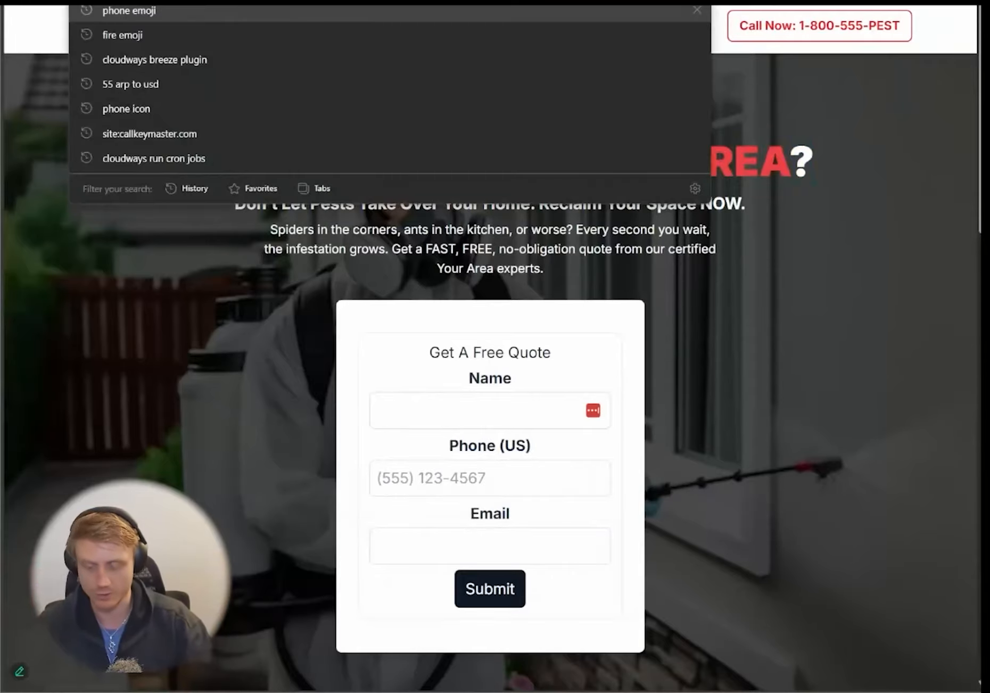
{"action": "left_click", "coordinate": [793, 376]}
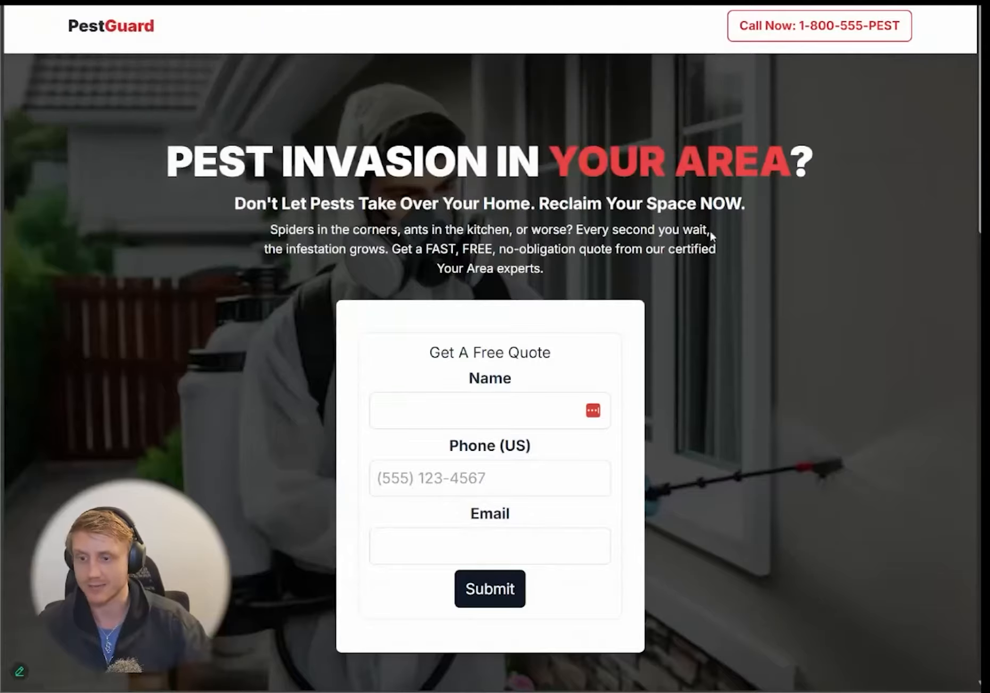
{"action": "scroll", "coordinate": [237, 274], "scroll_direction": "down", "scroll_amount": 2}
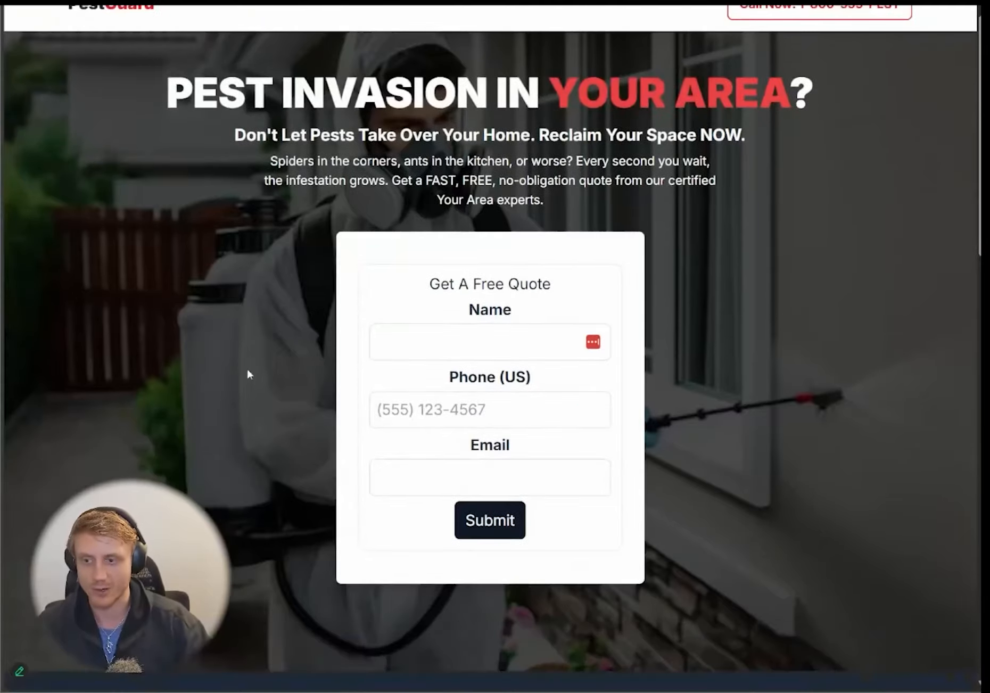
{"action": "scroll", "coordinate": [349, 260], "scroll_direction": "down", "scroll_amount": 5}
{"action": "scroll", "coordinate": [825, 284], "scroll_direction": "up", "scroll_amount": 7}
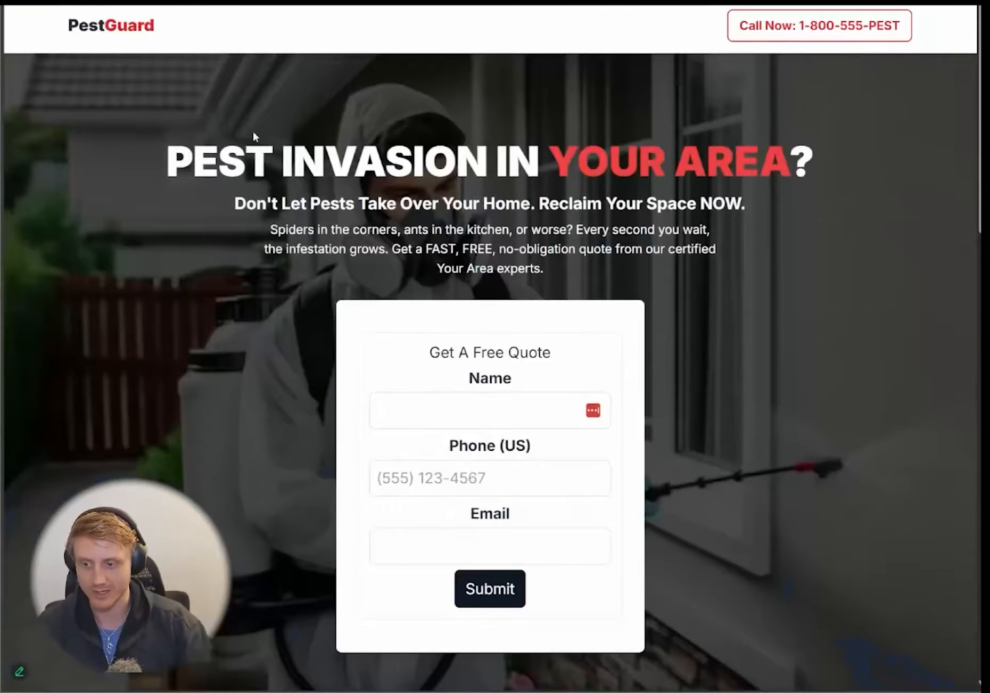
{"action": "scroll", "coordinate": [900, 353], "scroll_direction": "down", "scroll_amount": 5}
{"action": "right_click", "coordinate": [792, 214]}
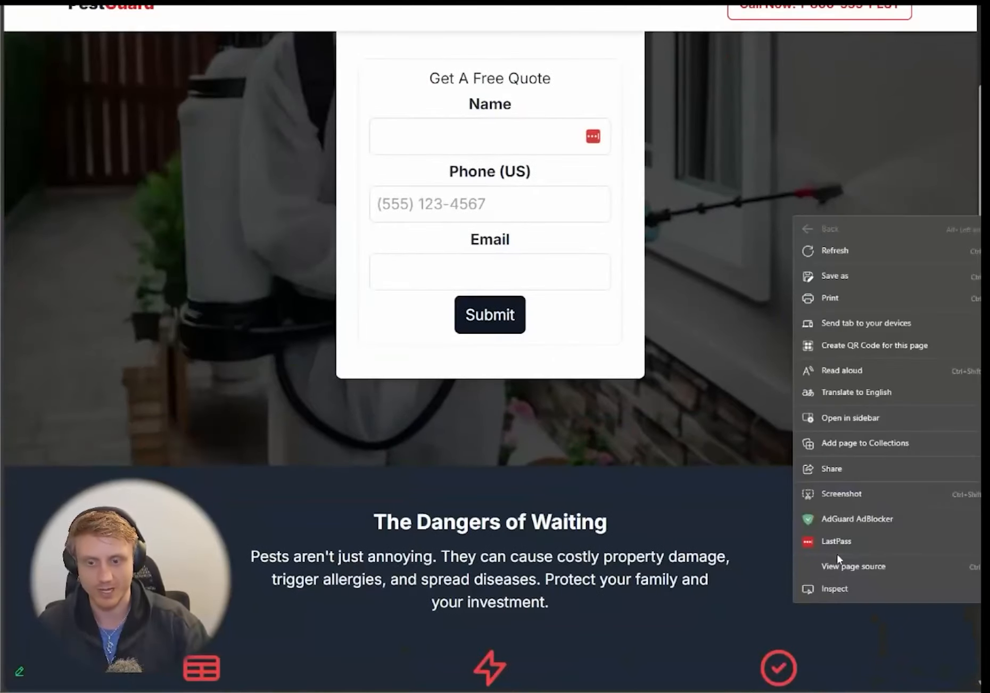
{"action": "left_click", "coordinate": [834, 589]}
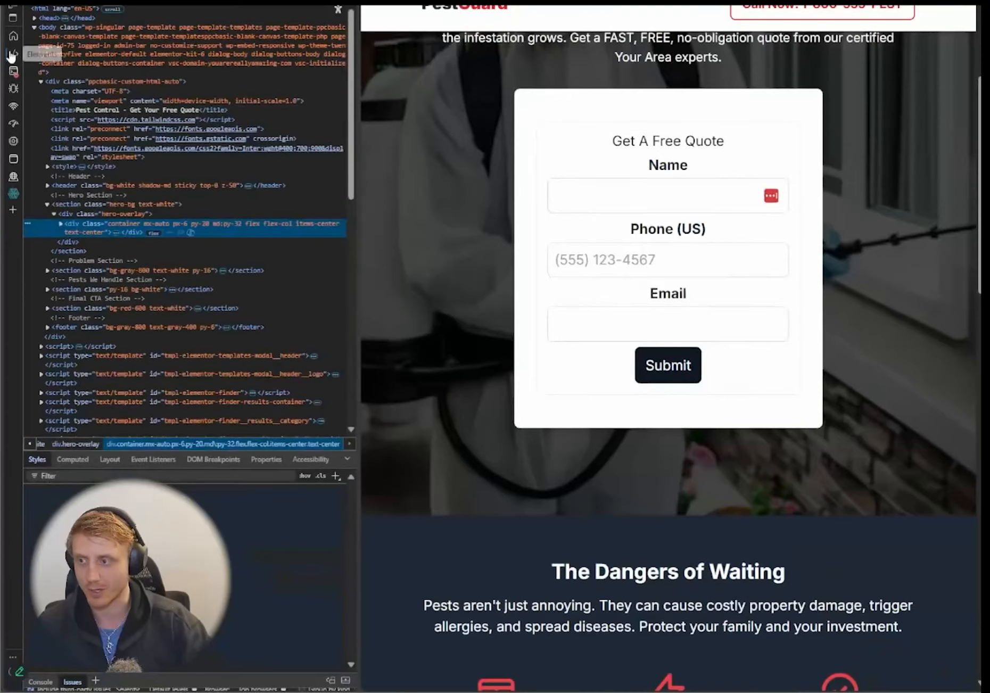
- Reload the PestGuard page in mobile emulation and check its Maple, ON headline, form and sections
{"action": "left_click", "coordinate": [16, 7]}
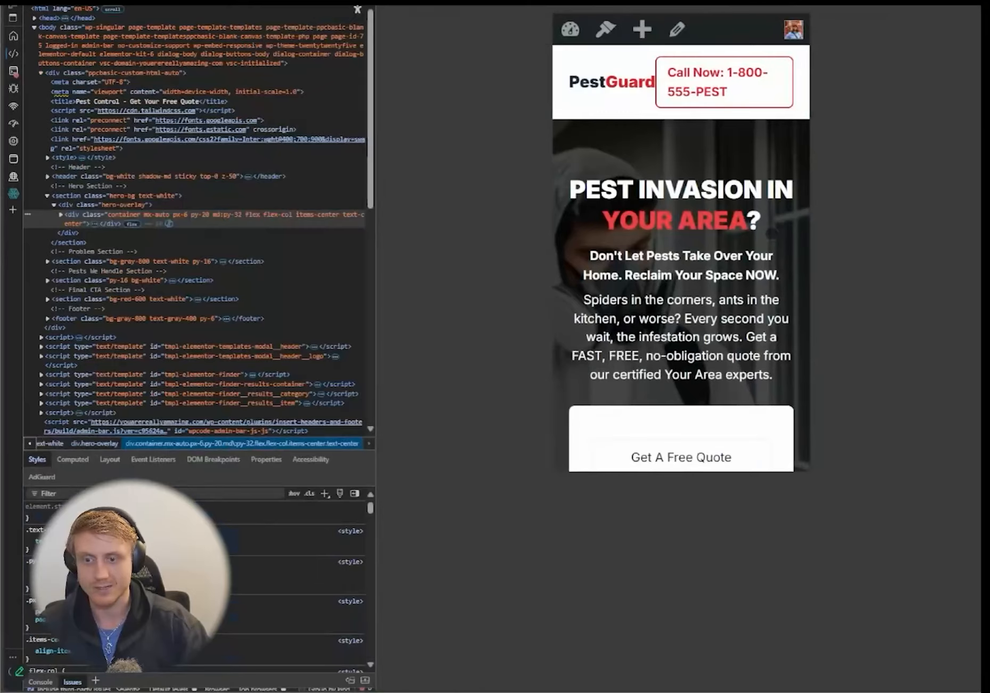
{"action": "key", "text": "F5"}
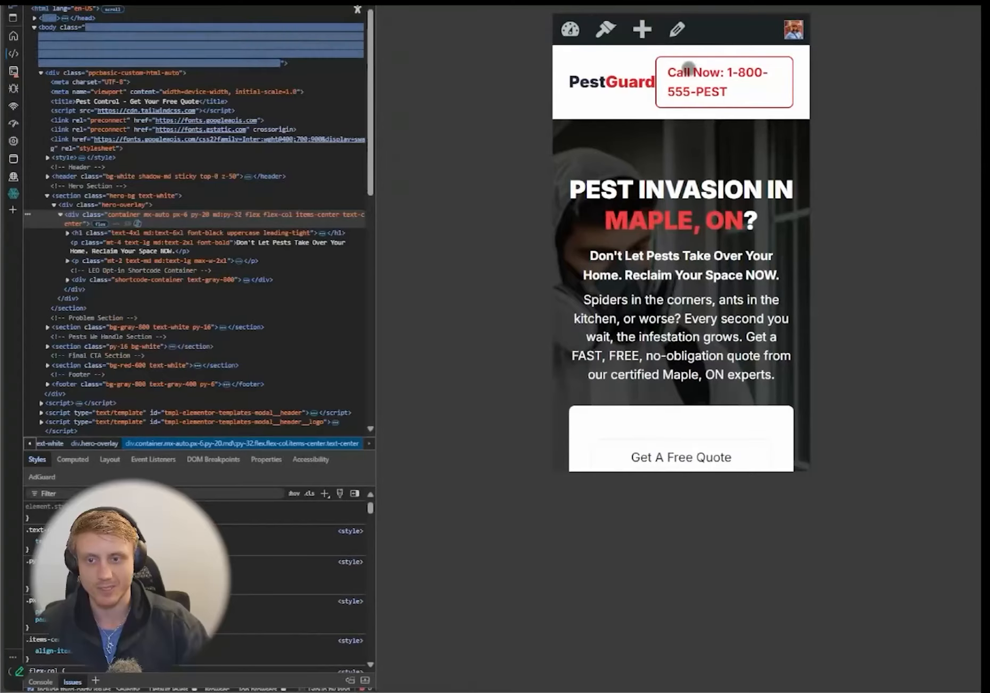
{"action": "scroll", "coordinate": [723, 93], "scroll_direction": "down", "scroll_amount": 3}
{"action": "scroll", "coordinate": [725, 121], "scroll_direction": "down", "scroll_amount": 10}
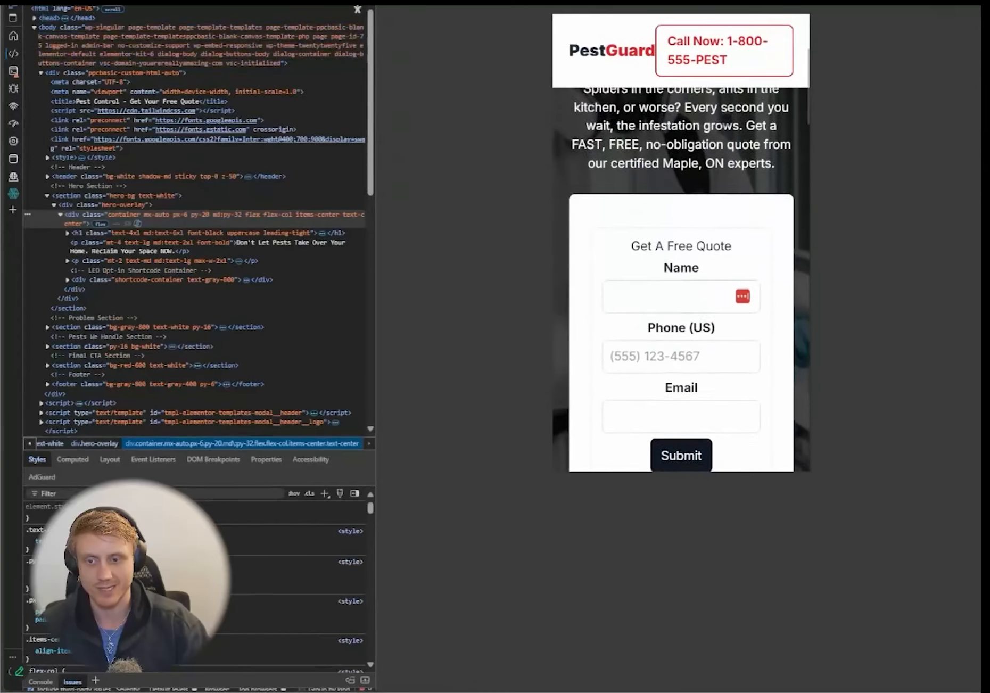
{"action": "scroll", "coordinate": [725, 121], "scroll_direction": "up", "scroll_amount": 7}
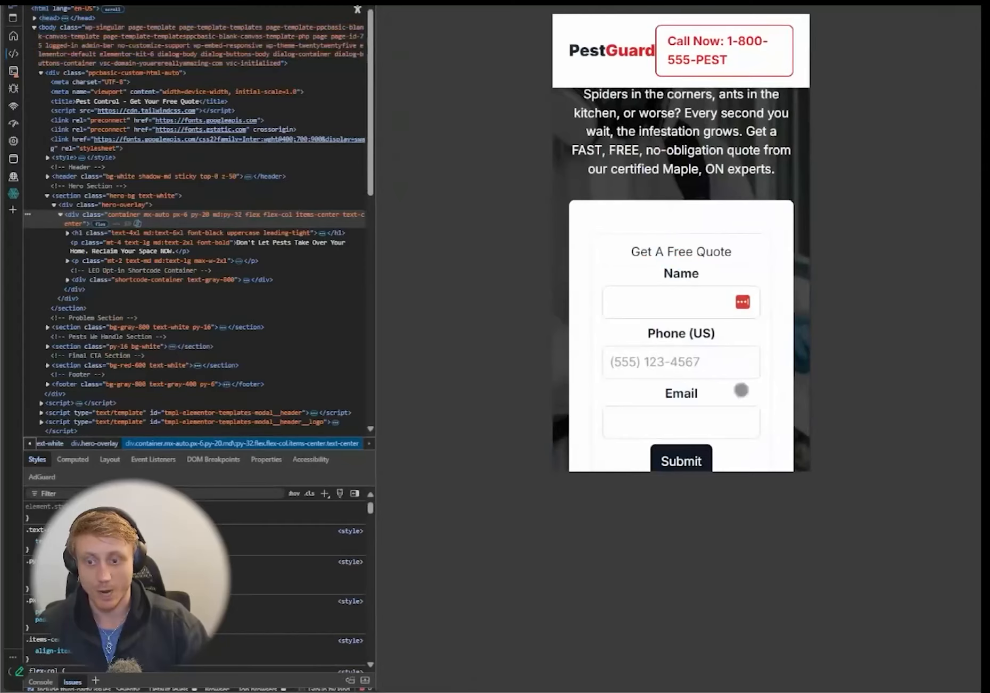
{"action": "scroll", "coordinate": [692, 391], "scroll_direction": "down", "scroll_amount": 2}
{"action": "scroll", "coordinate": [718, 314], "scroll_direction": "down", "scroll_amount": 10}
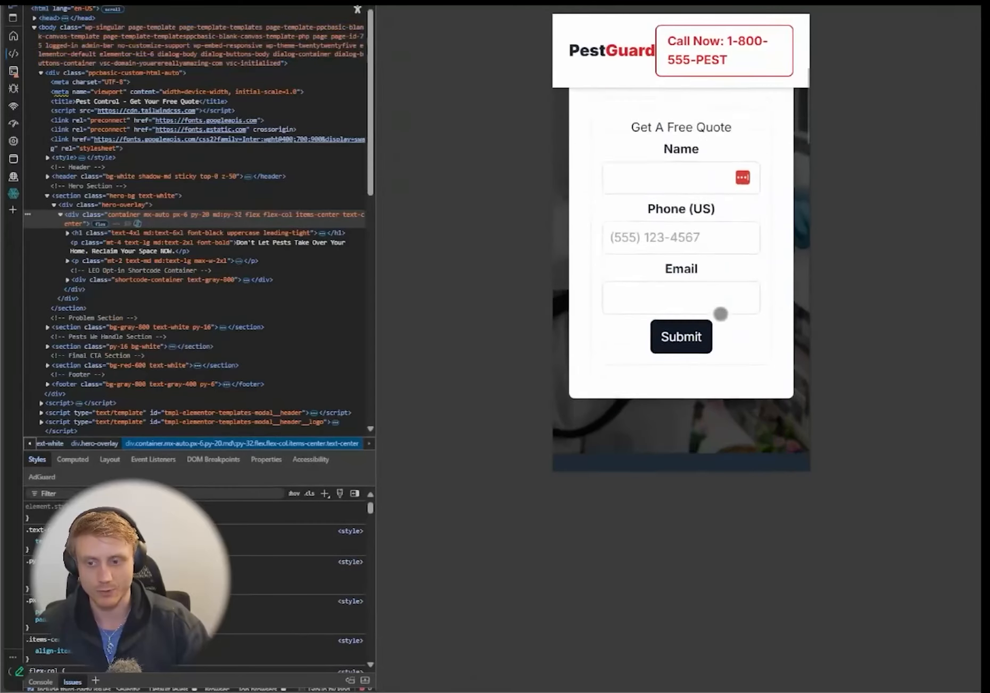
{"action": "scroll", "coordinate": [712, 329], "scroll_direction": "down", "scroll_amount": 3}
{"action": "scroll", "coordinate": [712, 328], "scroll_direction": "up", "scroll_amount": 4}
{"action": "scroll", "coordinate": [716, 327], "scroll_direction": "down", "scroll_amount": 8}
{"action": "scroll", "coordinate": [720, 324], "scroll_direction": "down", "scroll_amount": 20}
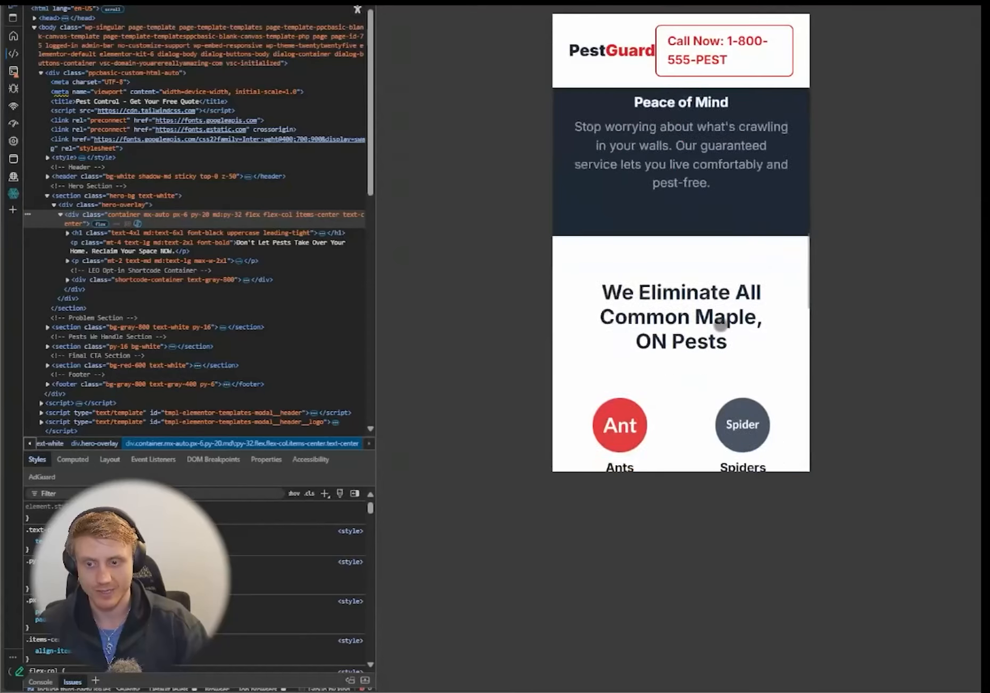
{"action": "scroll", "coordinate": [637, 276], "scroll_direction": "up", "scroll_amount": 8}
{"action": "scroll", "coordinate": [636, 275], "scroll_direction": "down", "scroll_amount": 10}
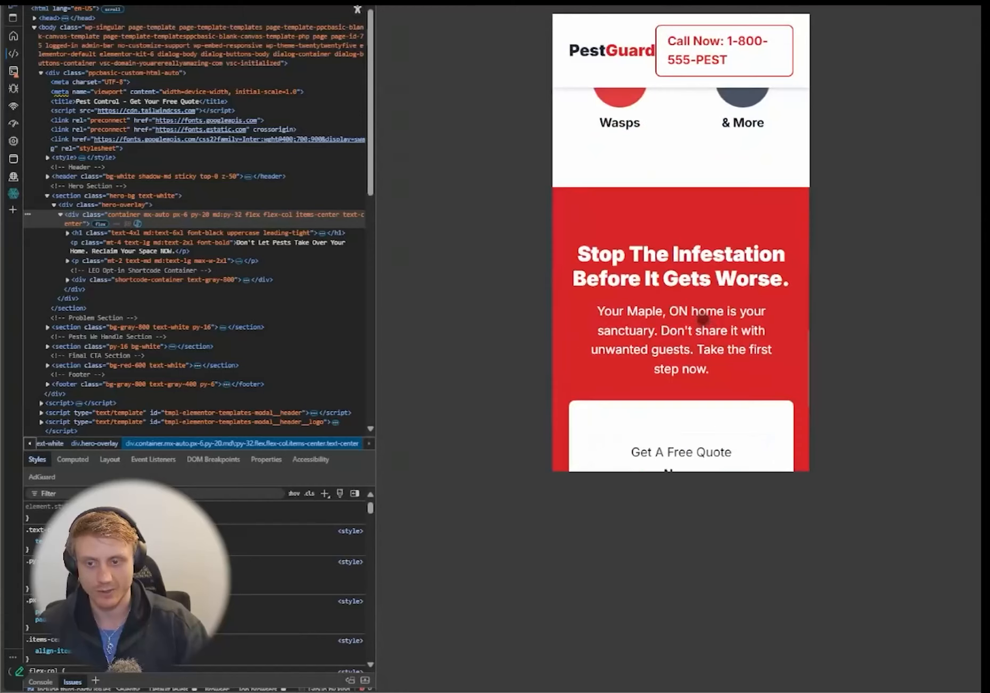
{"action": "scroll", "coordinate": [738, 359], "scroll_direction": "down", "scroll_amount": 3}
{"action": "scroll", "coordinate": [738, 359], "scroll_direction": "down", "scroll_amount": 1}
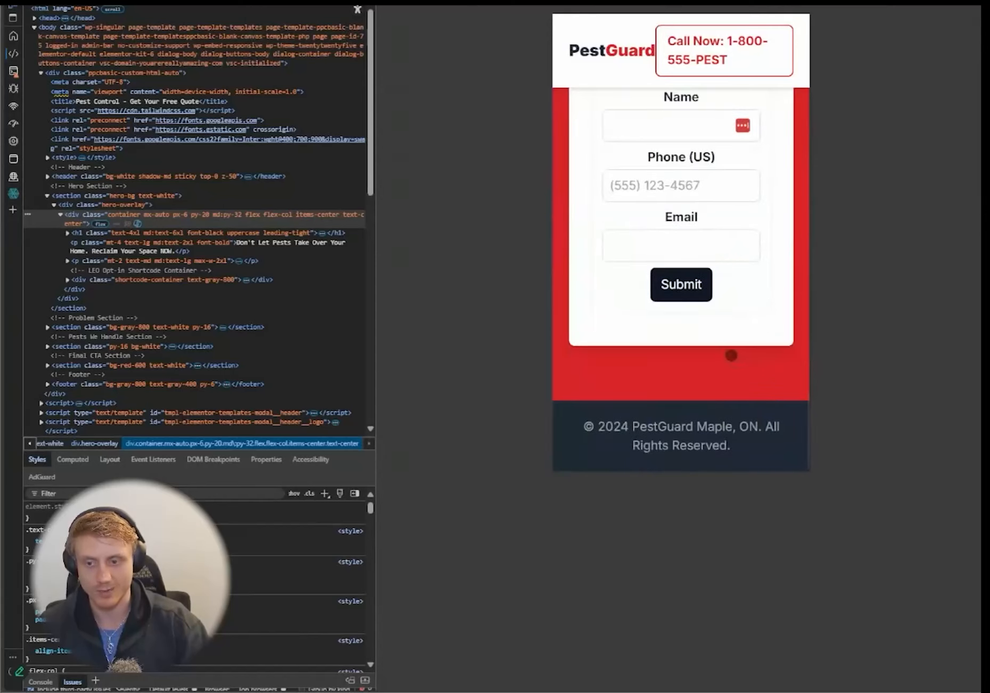
{"action": "scroll", "coordinate": [725, 369], "scroll_direction": "up", "scroll_amount": 3}
{"action": "scroll", "coordinate": [755, 358], "scroll_direction": "down", "scroll_amount": 1}
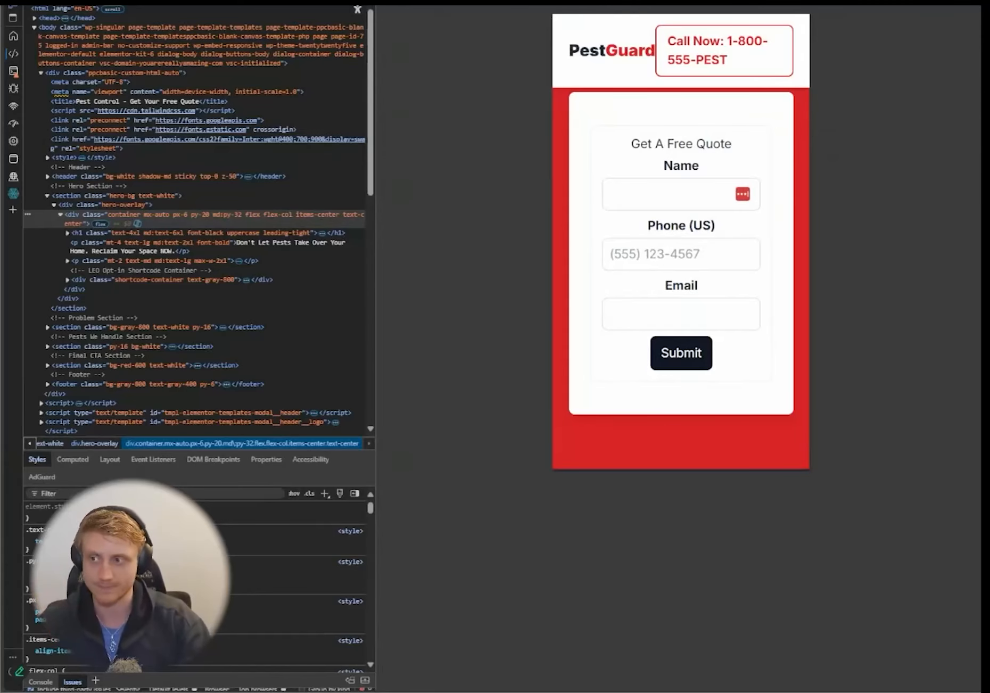
{"action": "key", "text": "ctrl+l"}
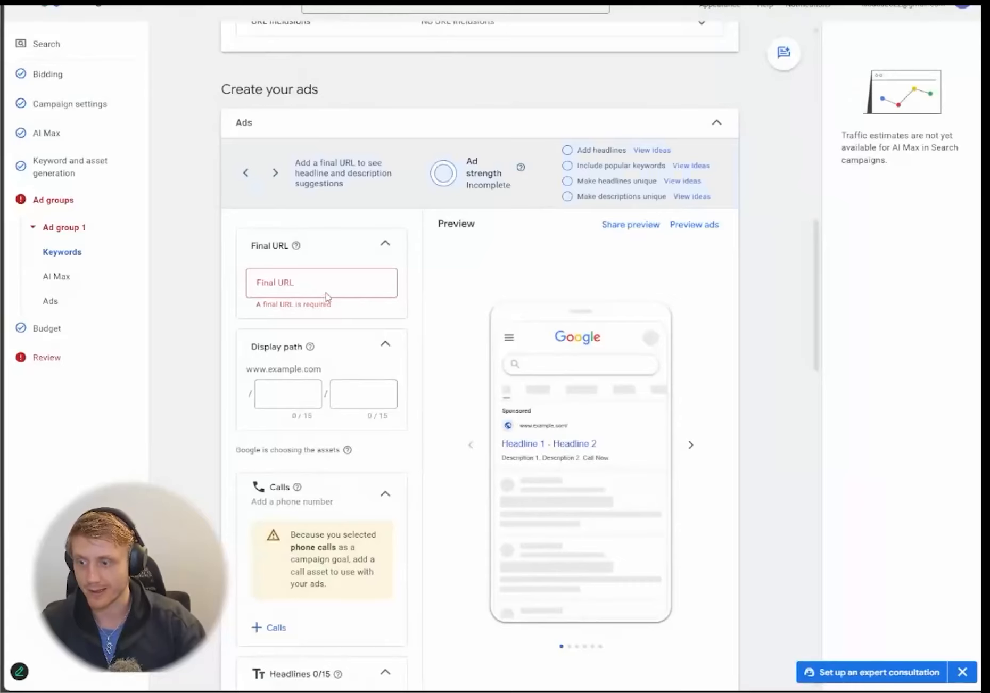
{"action": "left_click", "coordinate": [326, 295]}
{"action": "key", "text": "ctrl+v"}
{"action": "left_click", "coordinate": [198, 326]}
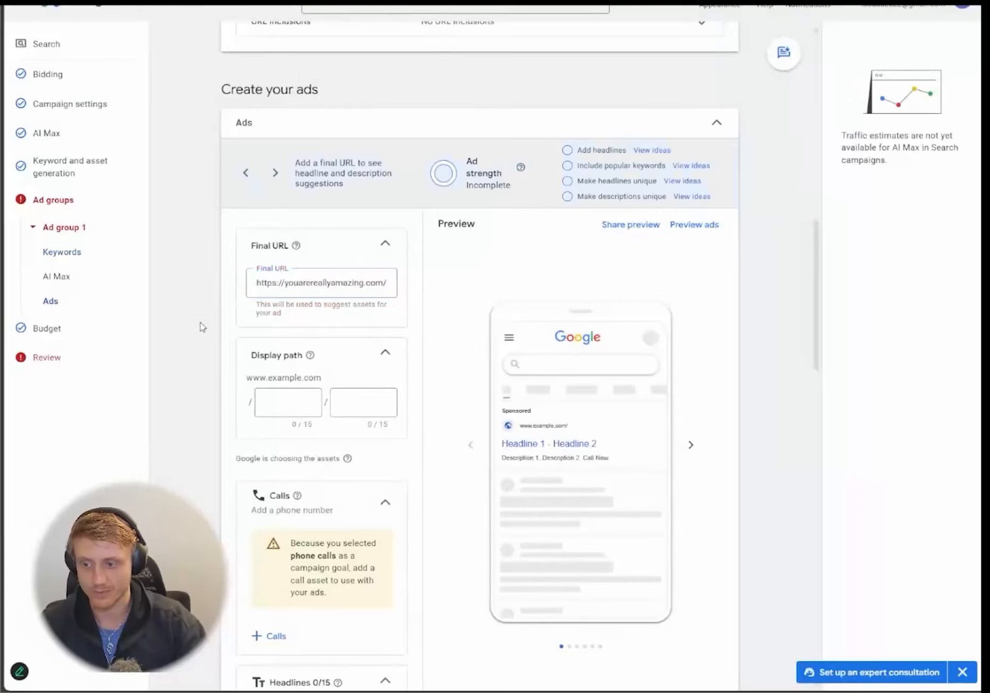
{"action": "scroll", "coordinate": [229, 320], "scroll_direction": "down", "scroll_amount": 3}
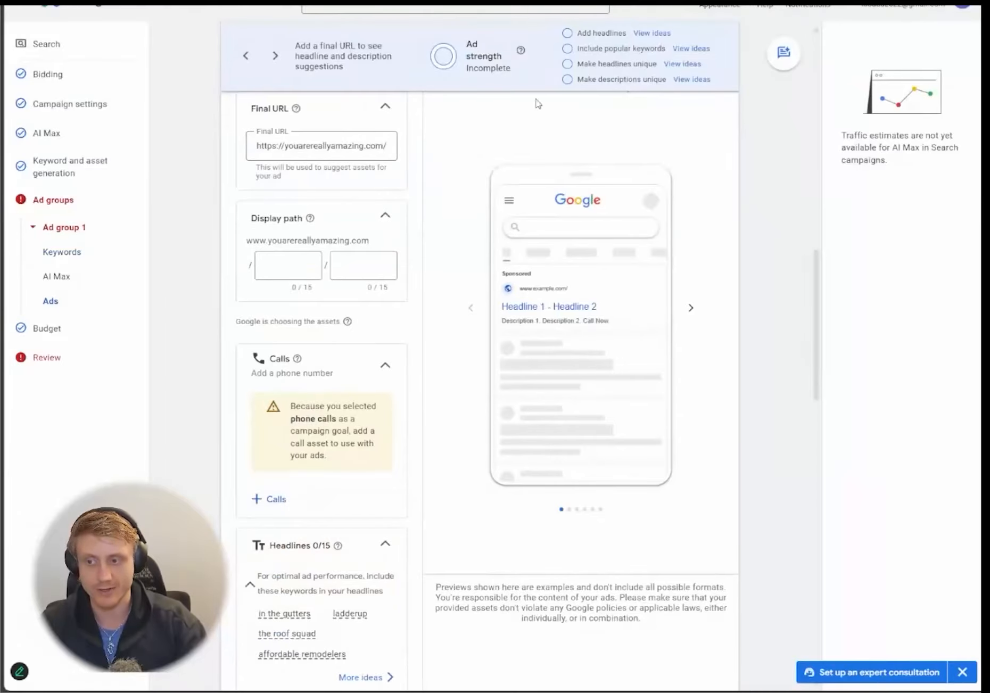
- Enter call_now as the first display path and start adding a campaign-level call asset
{"action": "left_click", "coordinate": [289, 266]}
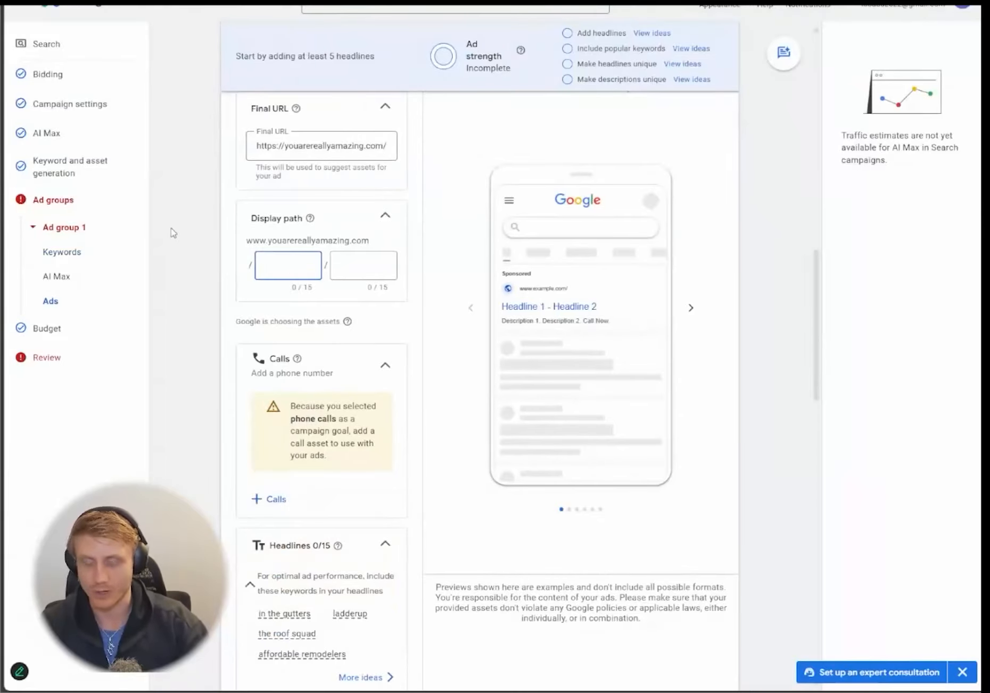
{"action": "type", "text": "call_now"}
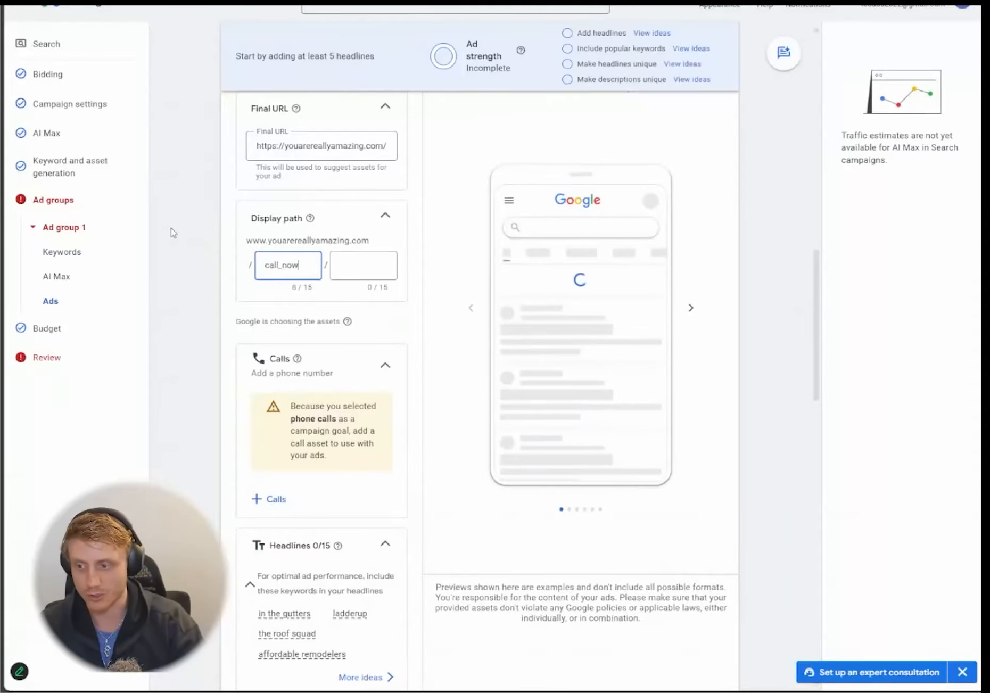
{"action": "left_click", "coordinate": [193, 229]}
{"action": "scroll", "coordinate": [273, 346], "scroll_direction": "down", "scroll_amount": 3}
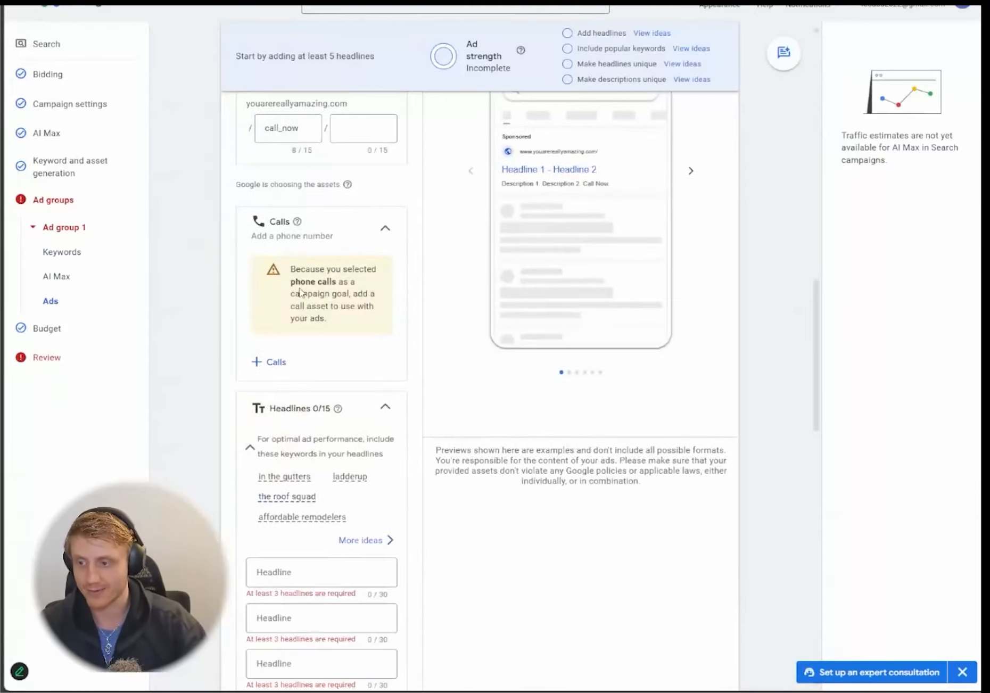
{"action": "scroll", "coordinate": [287, 362], "scroll_direction": "down", "scroll_amount": 1}
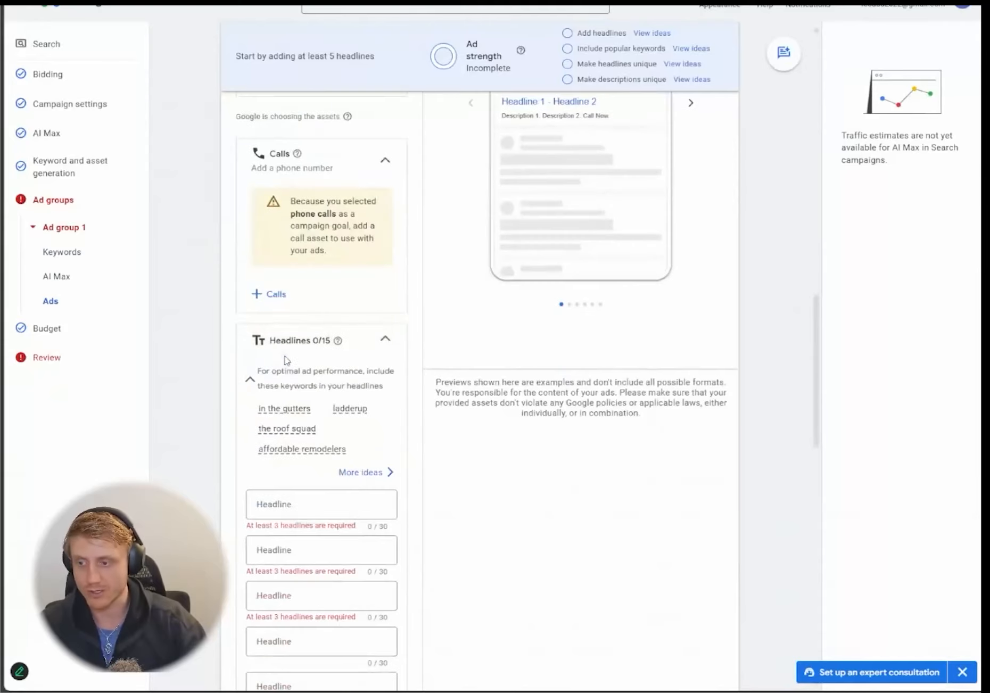
{"action": "left_click", "coordinate": [274, 295]}
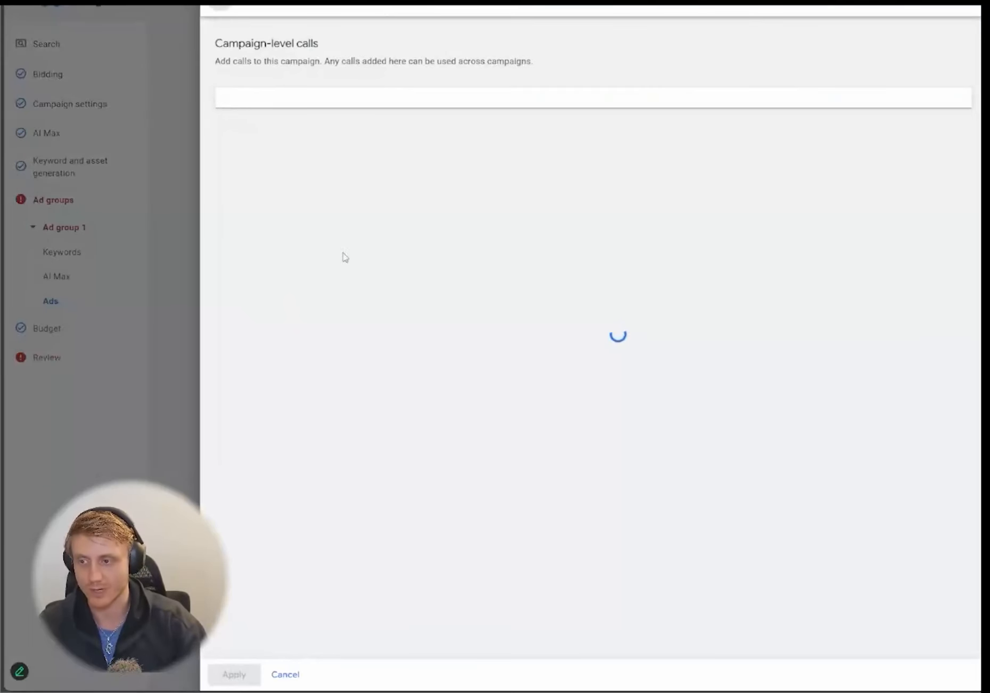
- Create a new call asset with the business phone number and apply it to the ad
{"action": "left_click", "coordinate": [267, 379]}
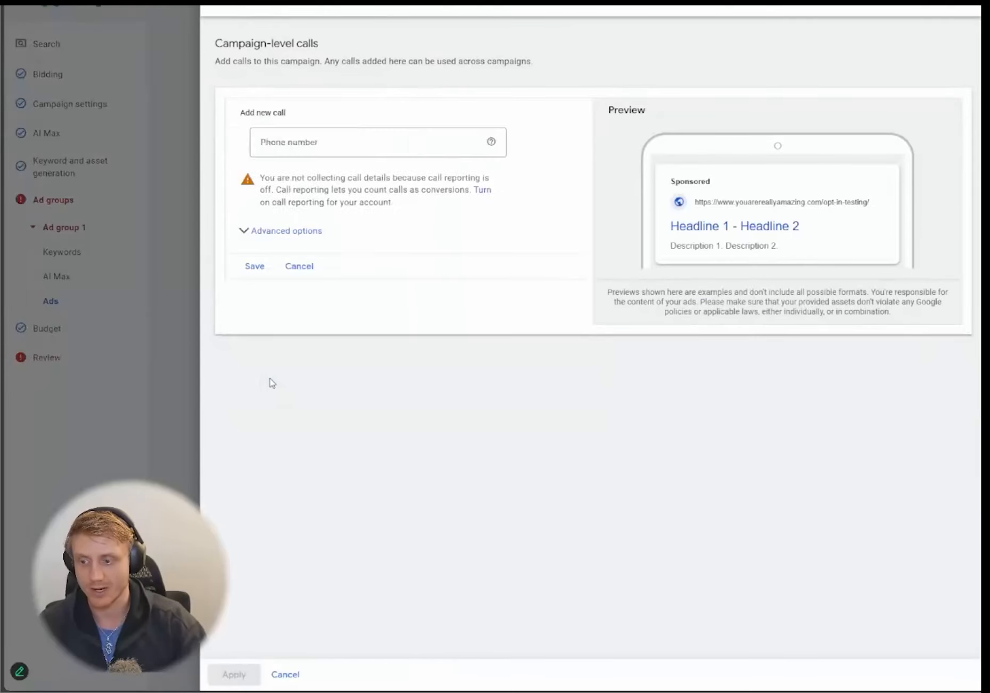
{"action": "left_click", "coordinate": [392, 141]}
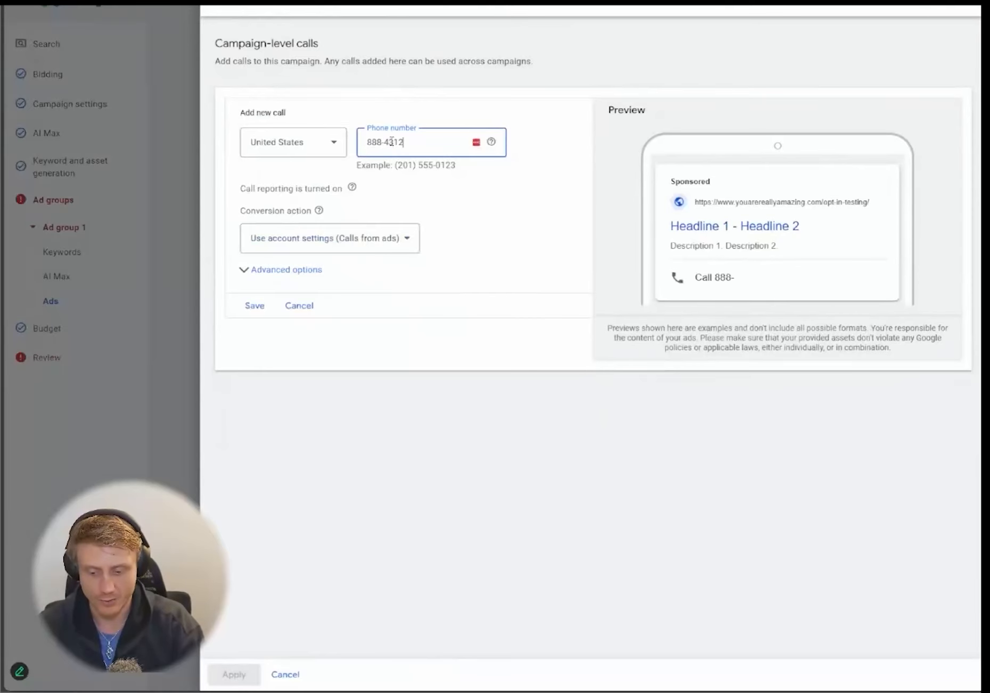
{"action": "key", "text": "Left"}
{"action": "key", "text": "Left"}
{"action": "key", "text": "Left"}
{"action": "key", "text": "Left"}
{"action": "key", "text": "Left"}
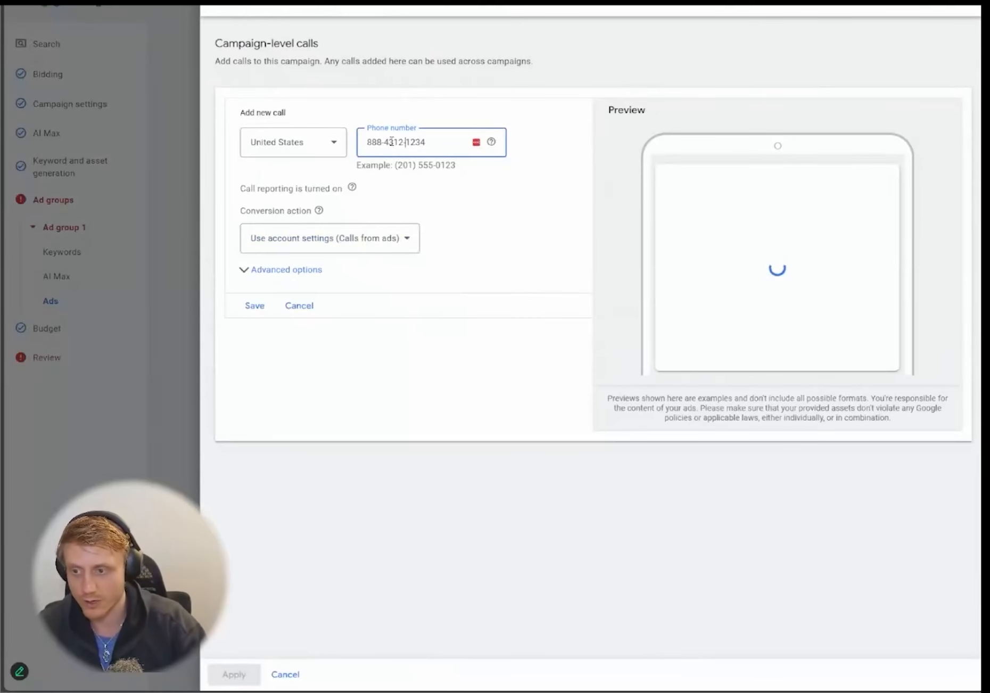
{"action": "key", "text": "BackSpace"}
{"action": "left_click", "coordinate": [255, 306]}
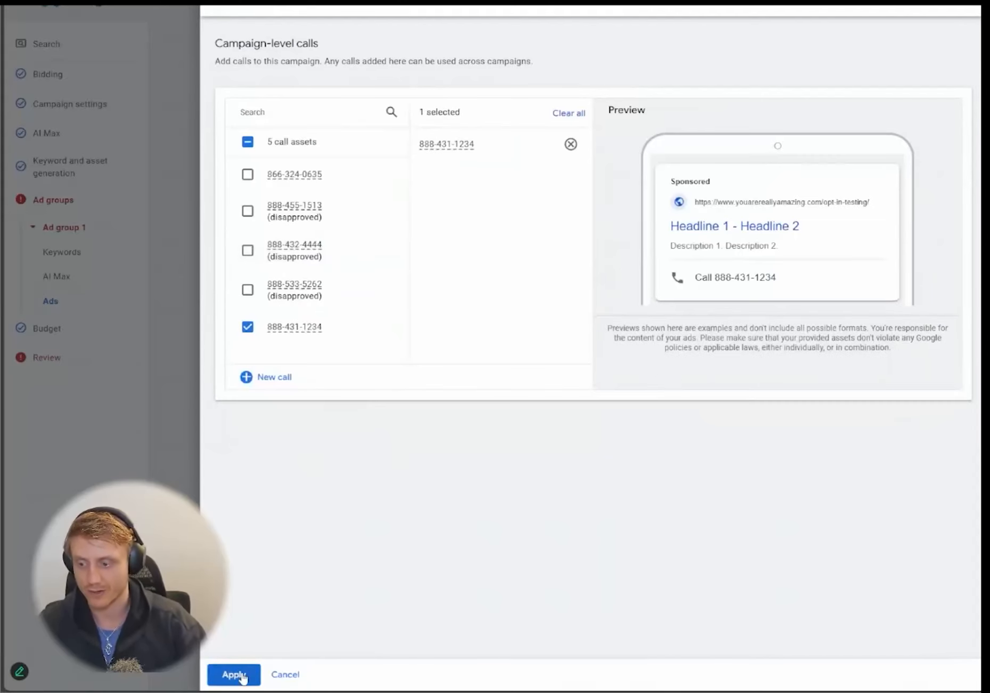
{"action": "left_click", "coordinate": [235, 674]}
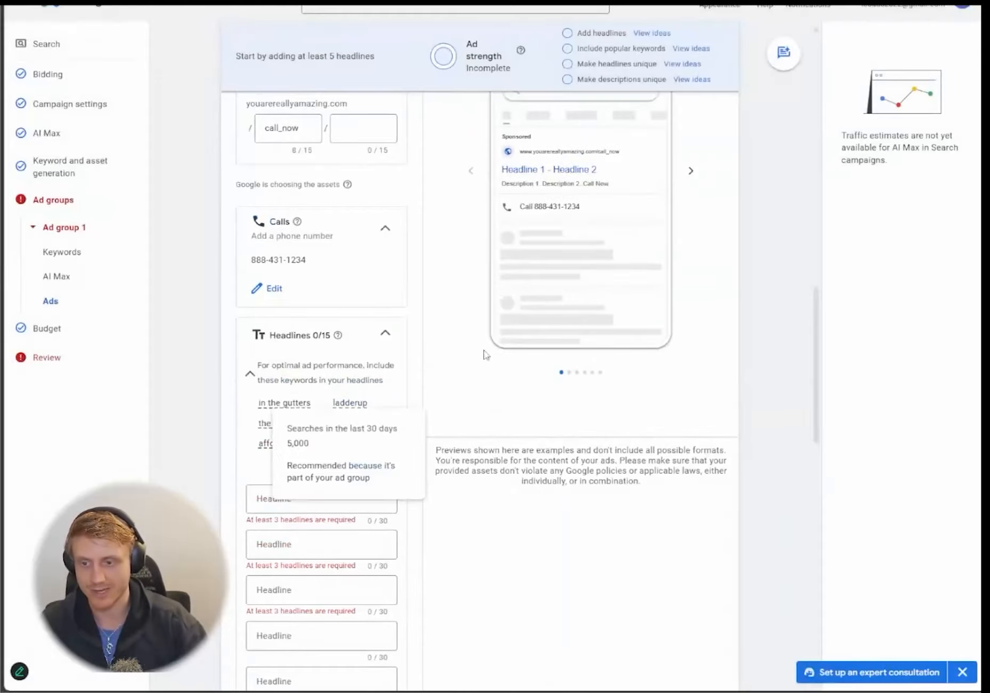
{"action": "scroll", "coordinate": [420, 420], "scroll_direction": "down", "scroll_amount": 4}
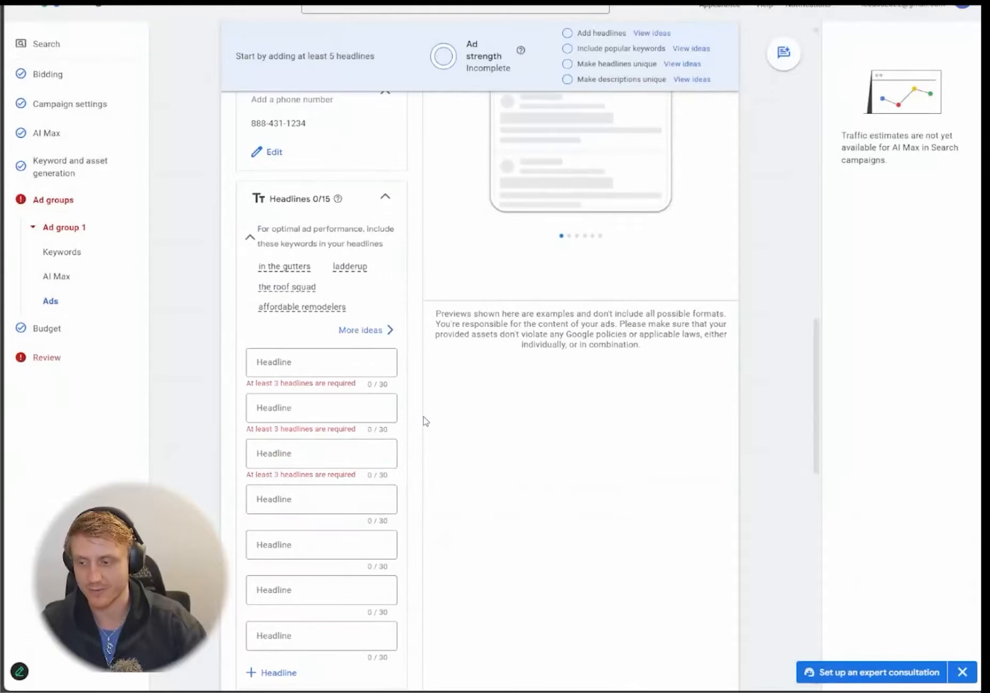
{"action": "left_click", "coordinate": [297, 293]}
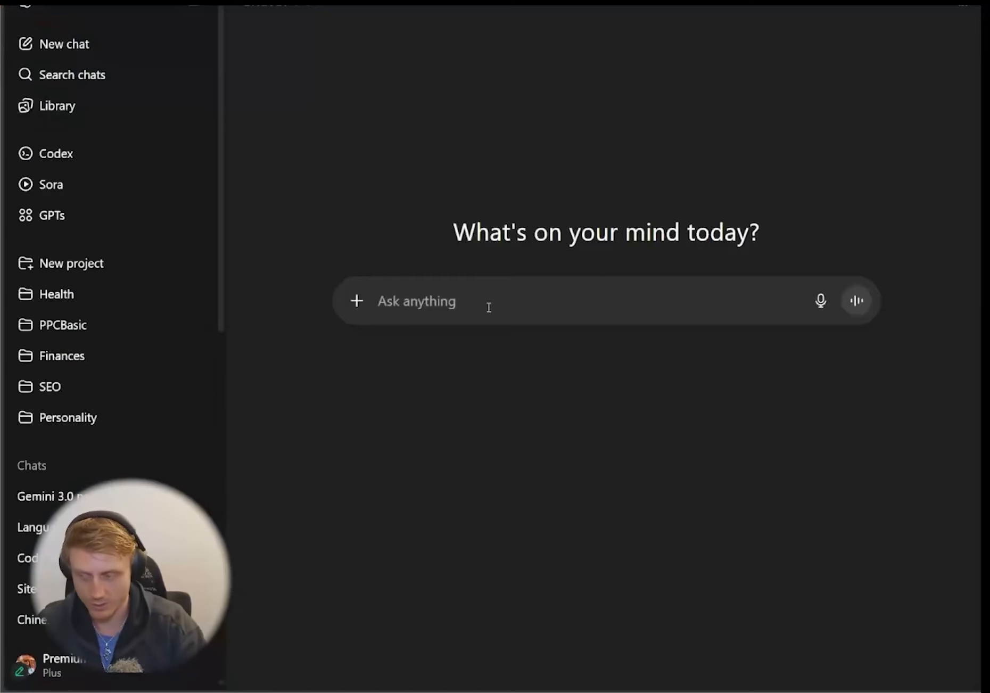
- Ask ChatGPT for aggressive roofing ad copy: 3 headlines (30 chars), 3 descriptions (90 chars); select 'Roof Damage? Act Now!'
{"action": "type", "text": "generate 3 headlin"}
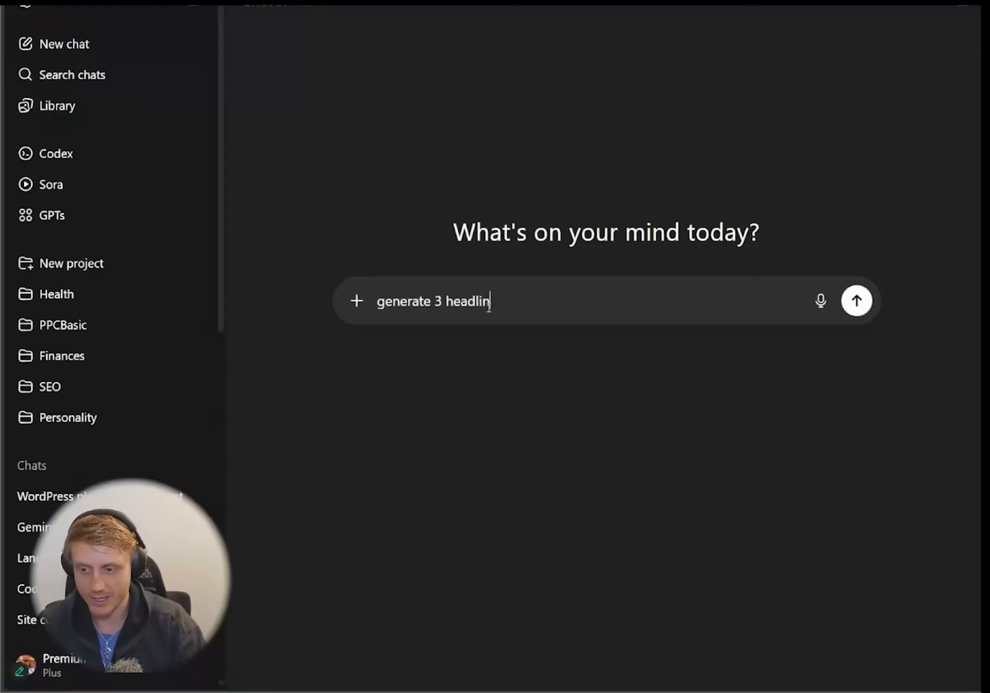
{"action": "type", "text": "es (30 chars max), 3"}
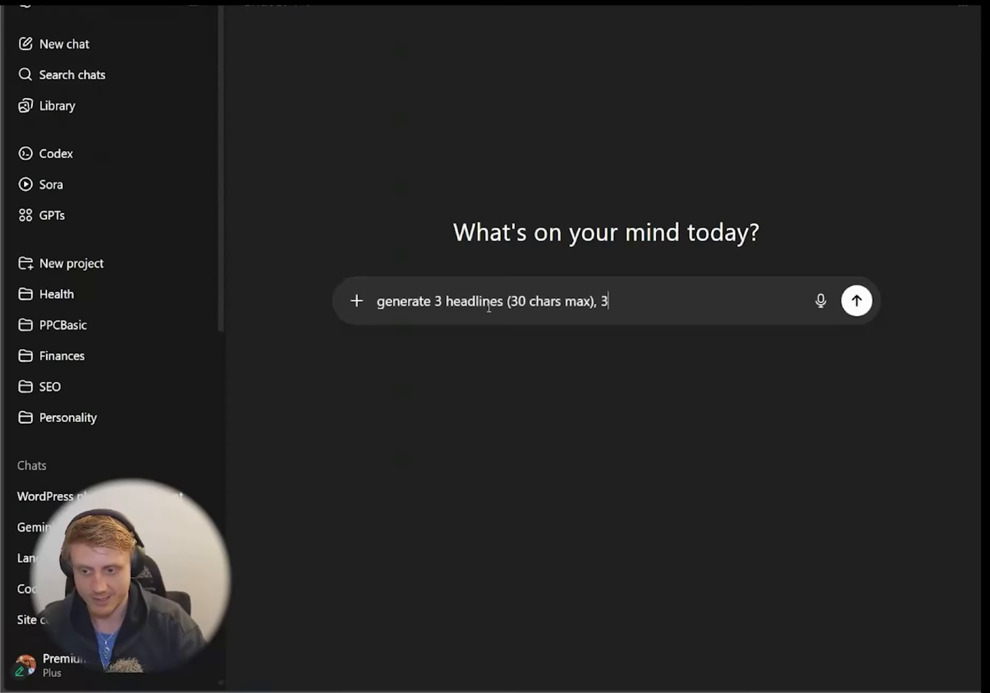
{"action": "type", "text": " descriptions, "}
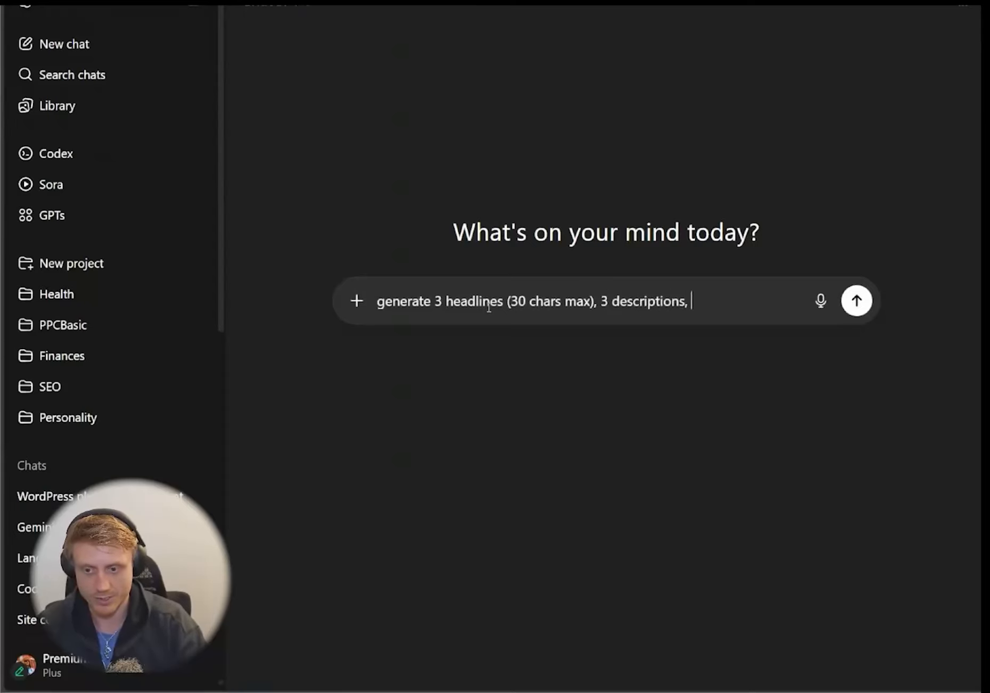
{"action": "type", "text": "(90 chars m"}
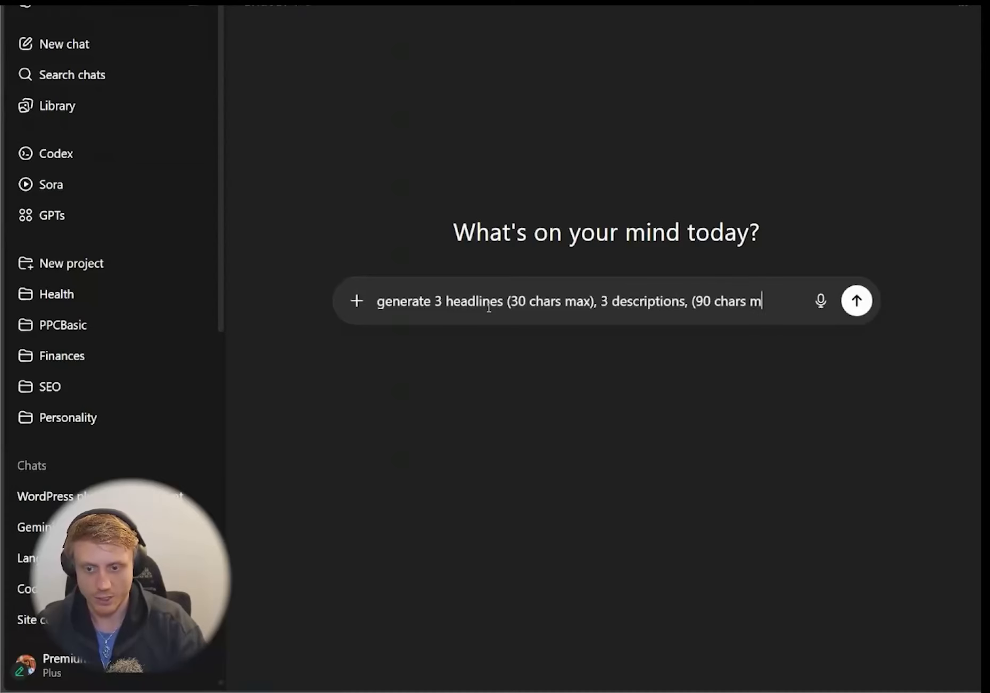
{"action": "type", "text": "ax), pest con"}
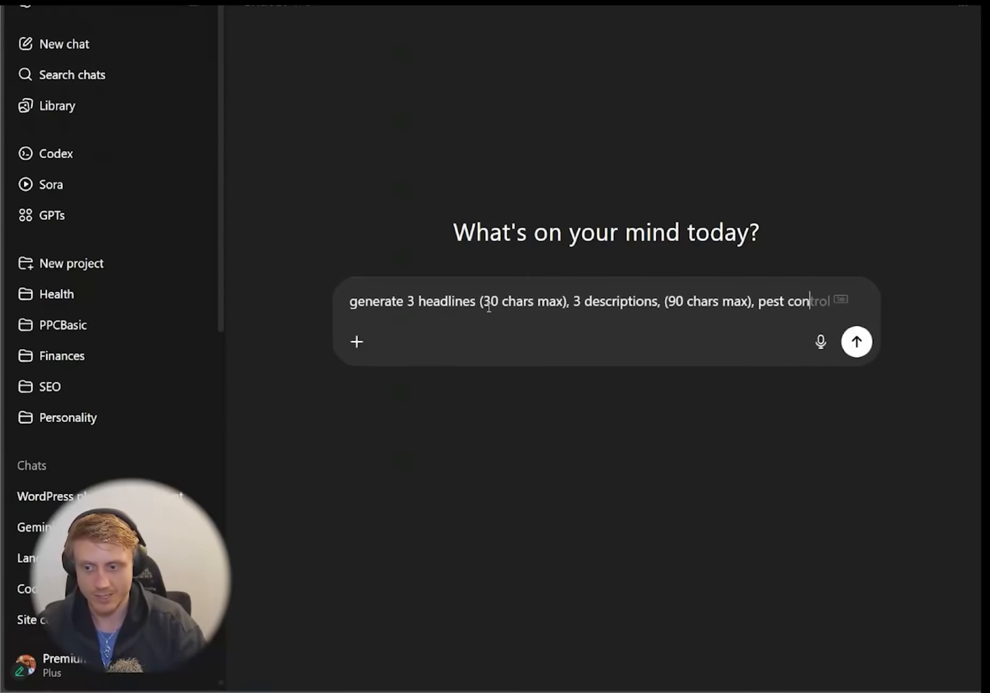
{"action": "type", "text": "trol for google ads"}
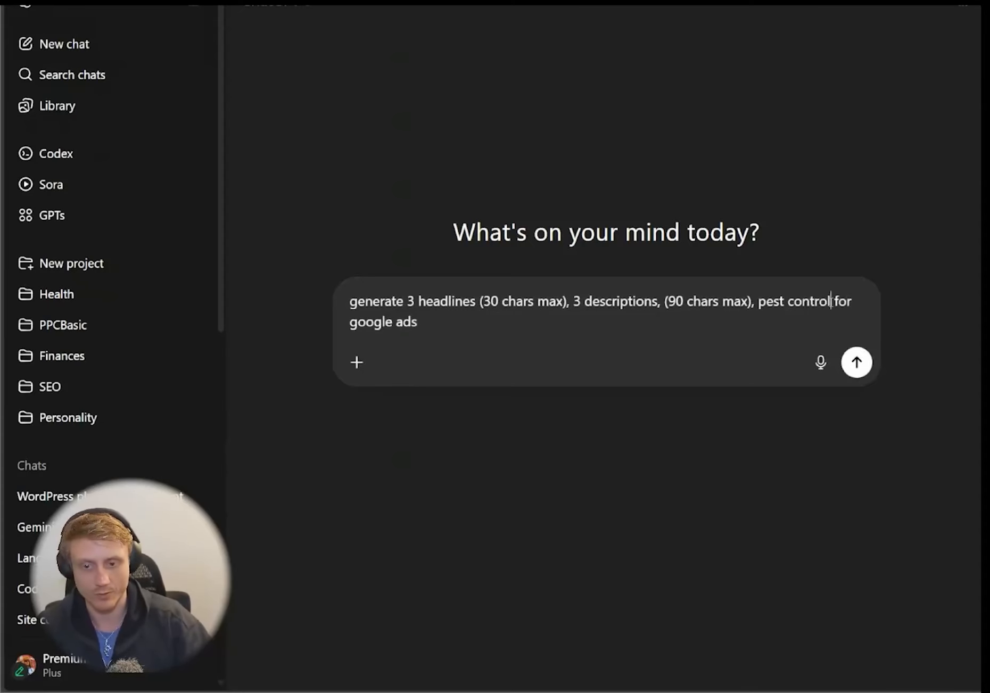
{"action": "key", "text": "BackSpace"}
{"action": "key", "text": "BackSpace"}
{"action": "key", "text": "BackSpace"}
{"action": "key", "text": "BackSpace"}
{"action": "key", "text": "BackSpace"}
{"action": "key", "text": "BackSpace"}
{"action": "key", "text": "BackSpace"}
{"action": "key", "text": "BackSpace"}
{"action": "key", "text": "BackSpace"}
{"action": "key", "text": "BackSpace"}
{"action": "key", "text": "BackSpace"}
{"action": "key", "text": "BackSpace"}
{"action": "type", "text": "roofing for google ads"}
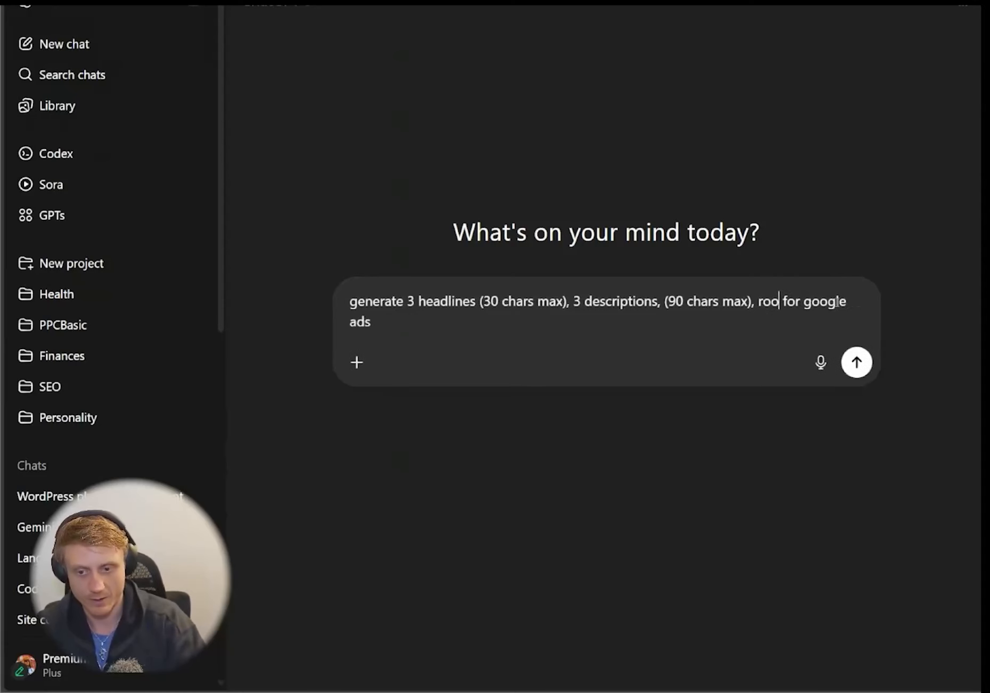
{"action": "type", "text": ", "}
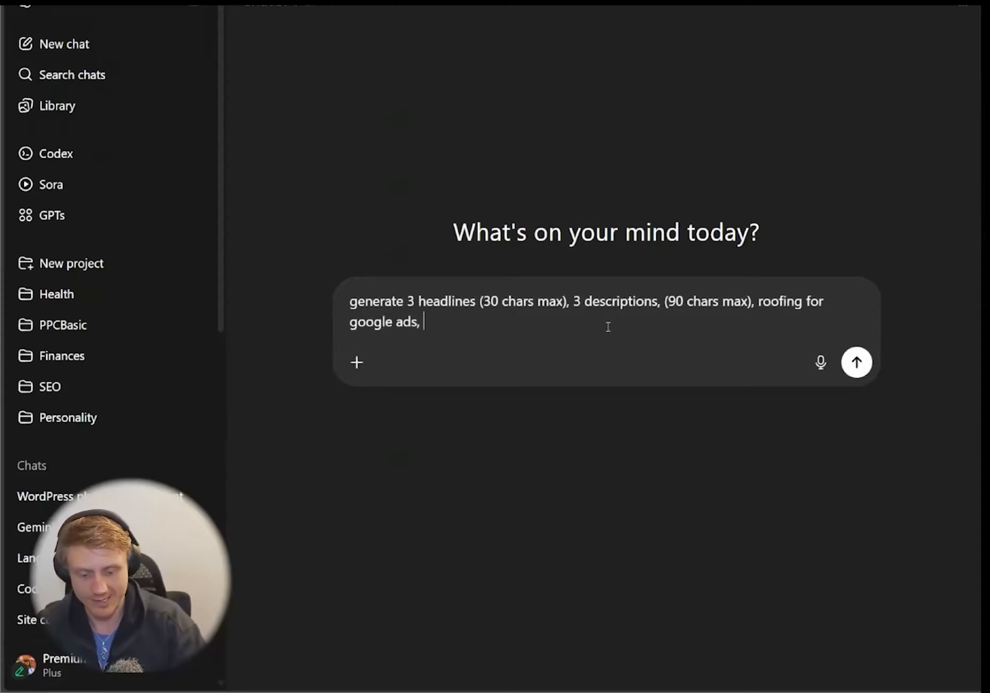
{"action": "type", "text": "make it aggressive"}
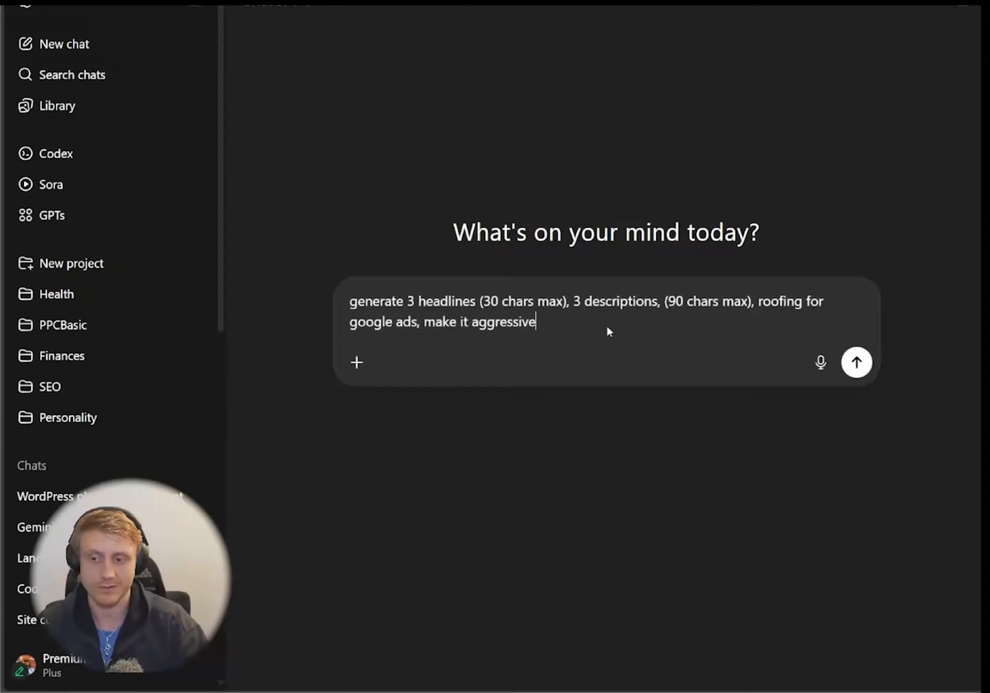
{"action": "key", "text": "Return"}
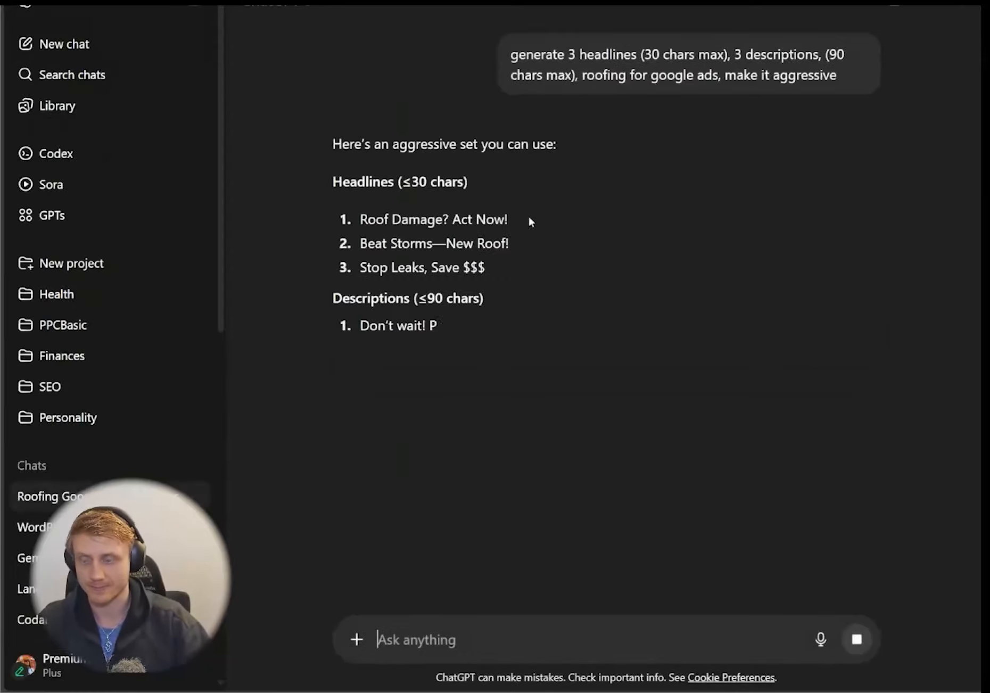
{"action": "double_click", "coordinate": [390, 219]}
{"action": "triple_click", "coordinate": [509, 216]}
{"action": "key", "text": "ctrl+c"}
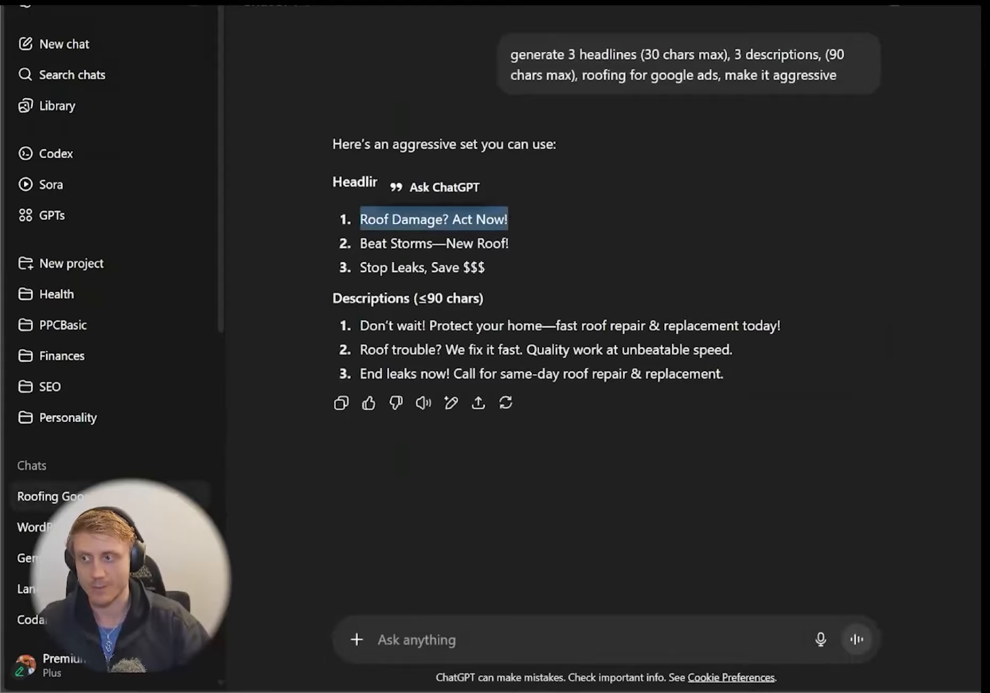
- Paste 'Roof Damage? Act Now!' and 'Beat Storms—New Roof!' as the ad's first two headlines
{"action": "left_click", "coordinate": [85, 2]}
{"action": "key", "text": "ctrl+v"}
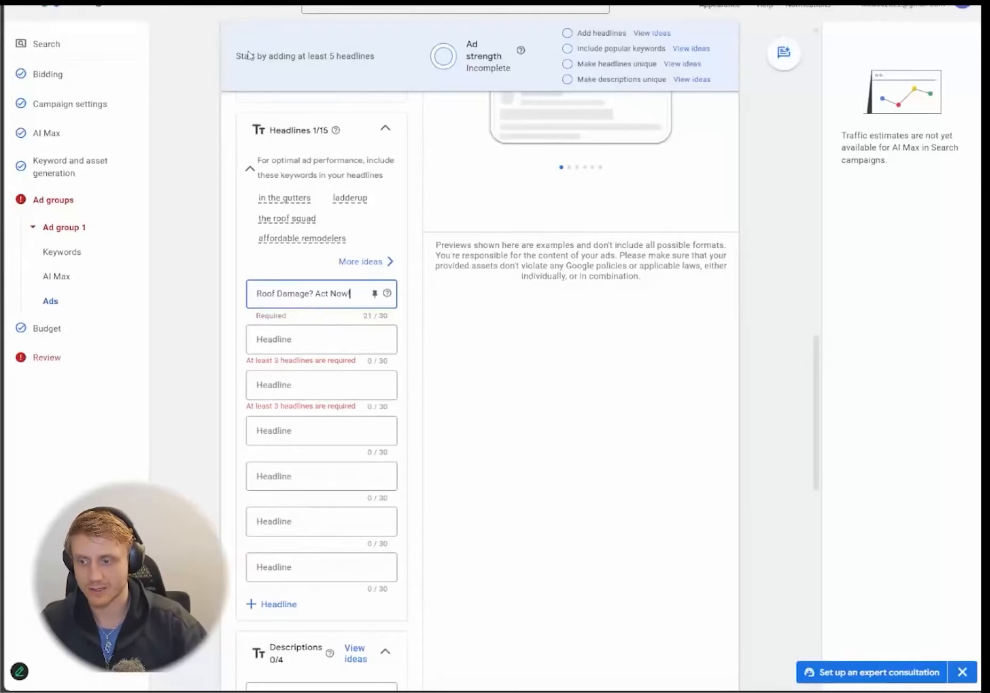
{"action": "left_click", "coordinate": [268, 9]}
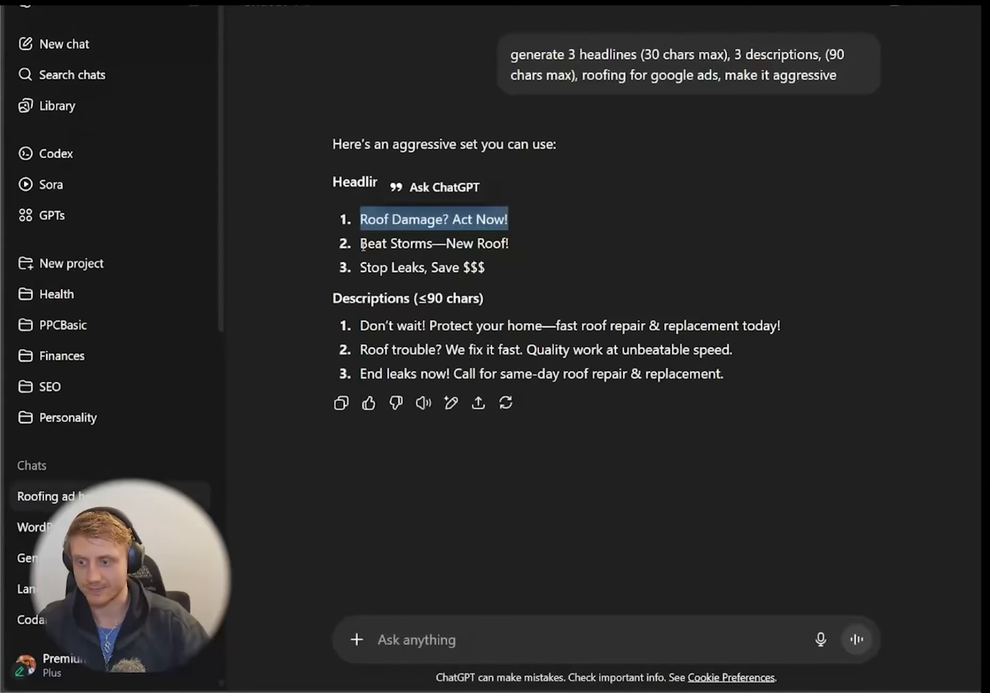
{"action": "left_click_drag", "start_coordinate": [362, 245], "coordinate": [534, 239]}
{"action": "key", "text": "ctrl+c"}
{"action": "left_click", "coordinate": [86, 2]}
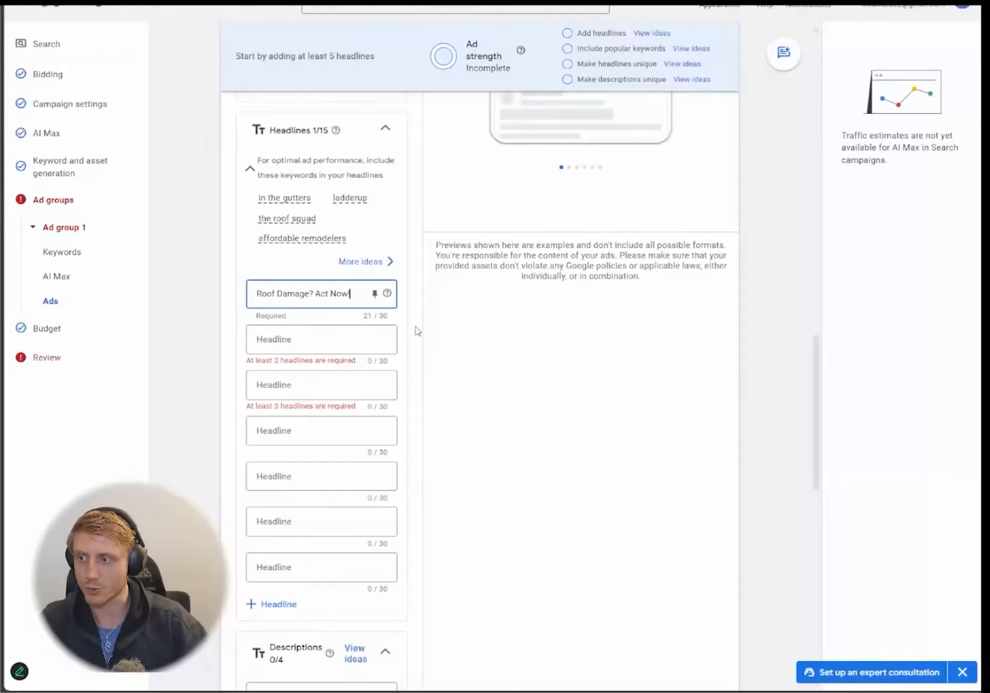
{"action": "left_click", "coordinate": [326, 339]}
{"action": "key", "text": "ctrl+v"}
- Add 'Stop Leaks, Save Now' as the third headline, pasting 'Stop Leaks, Save' and typing 'Now'
{"action": "key", "text": "ctrl+Tab"}
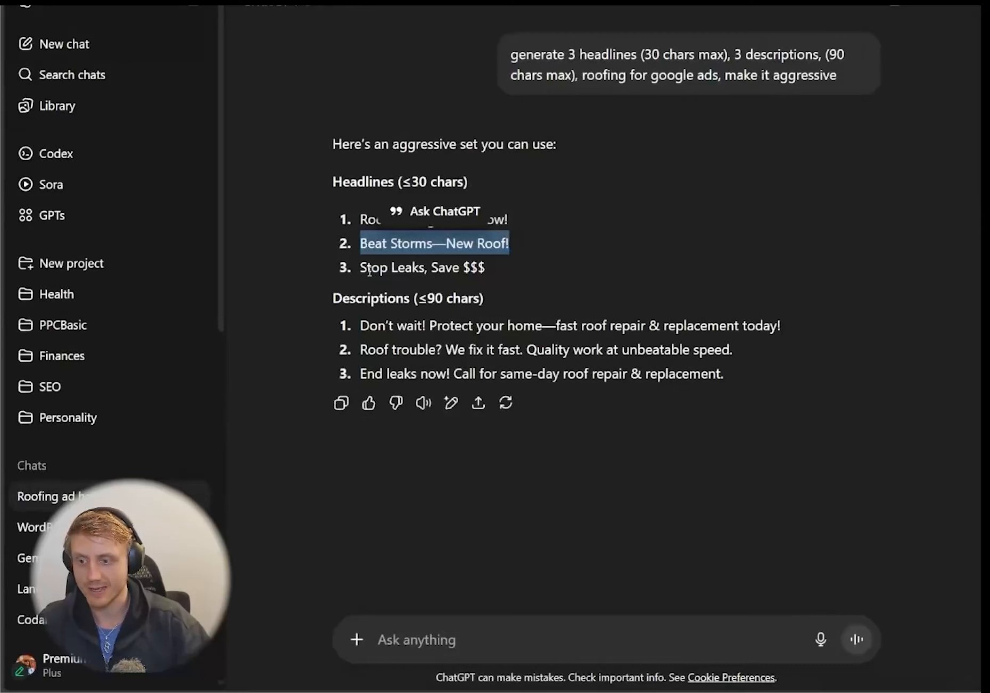
{"action": "left_click_drag", "start_coordinate": [362, 269], "coordinate": [457, 258]}
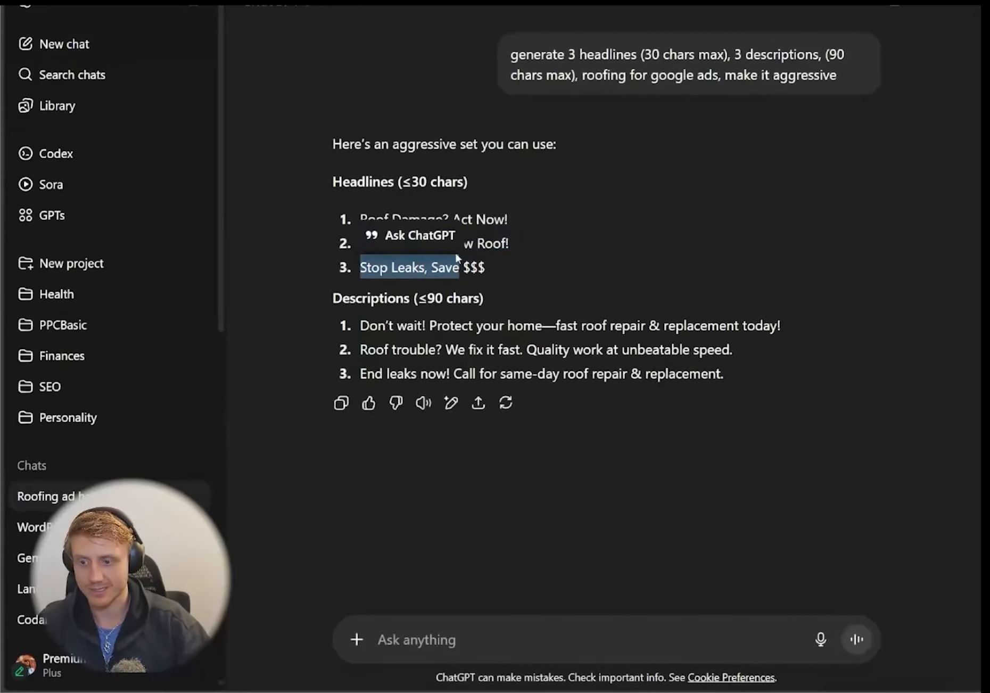
{"action": "key", "text": "ctrl+c"}
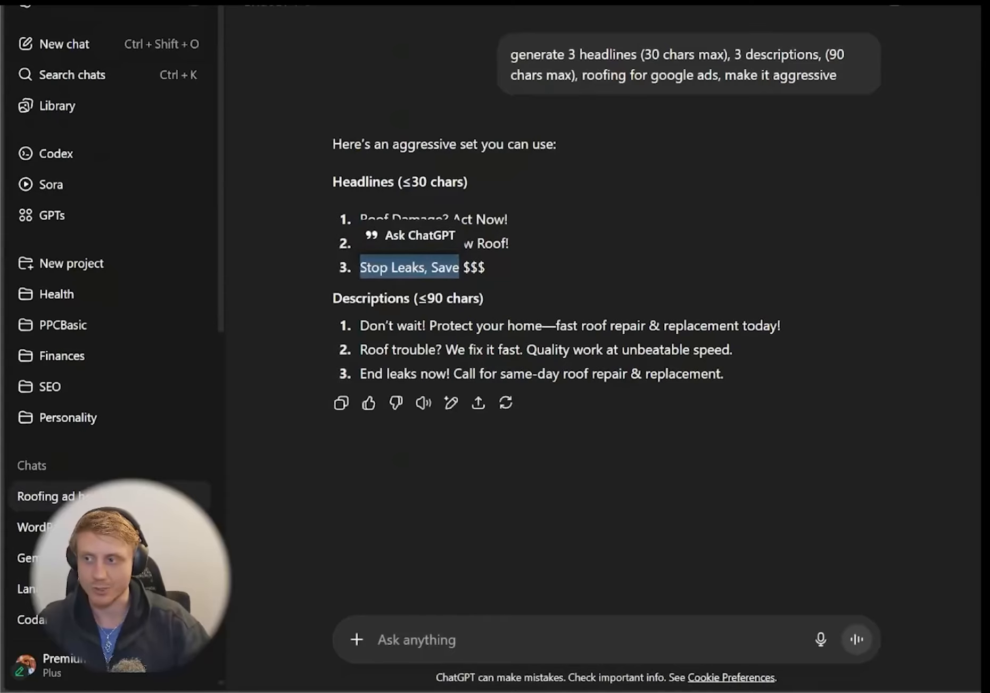
{"action": "key", "text": "ctrl+Tab"}
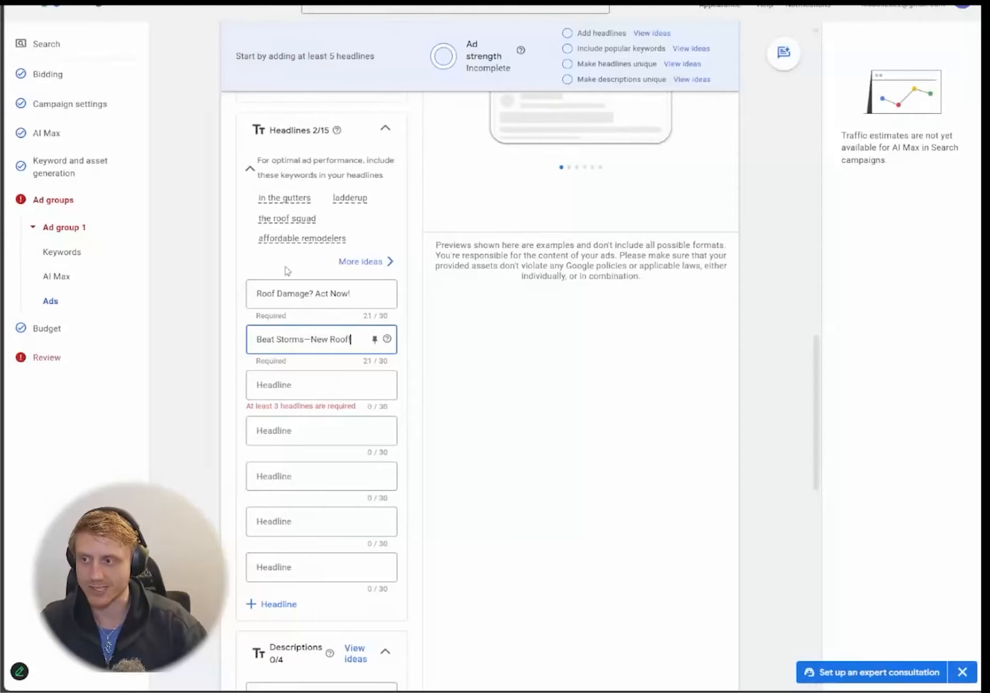
{"action": "left_click", "coordinate": [301, 384]}
{"action": "key", "text": "ctrl+v"}
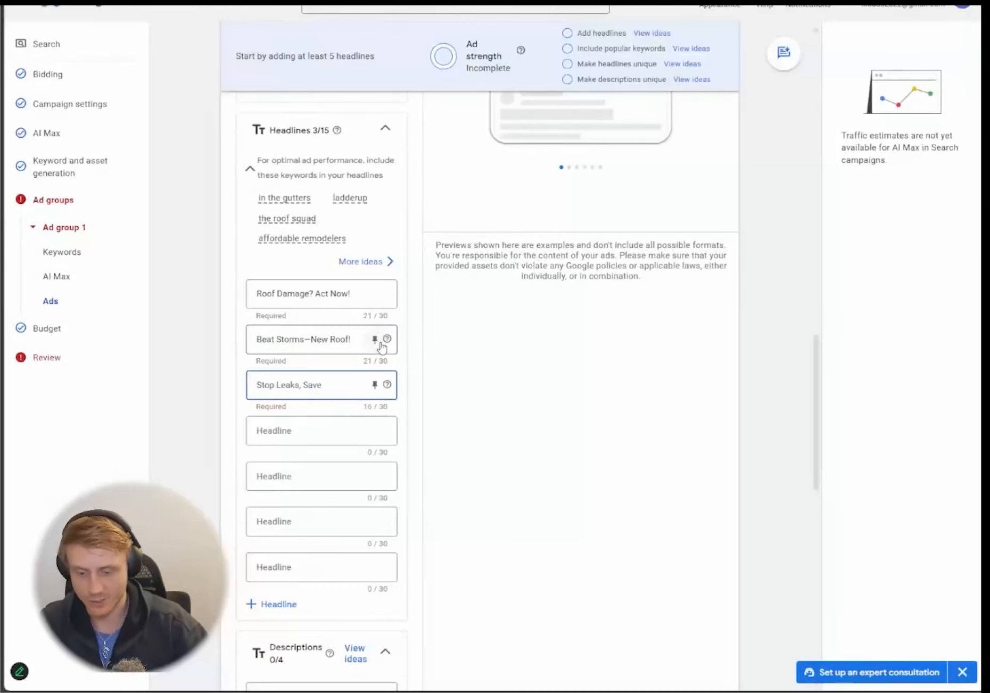
{"action": "type", "text": "Now"}
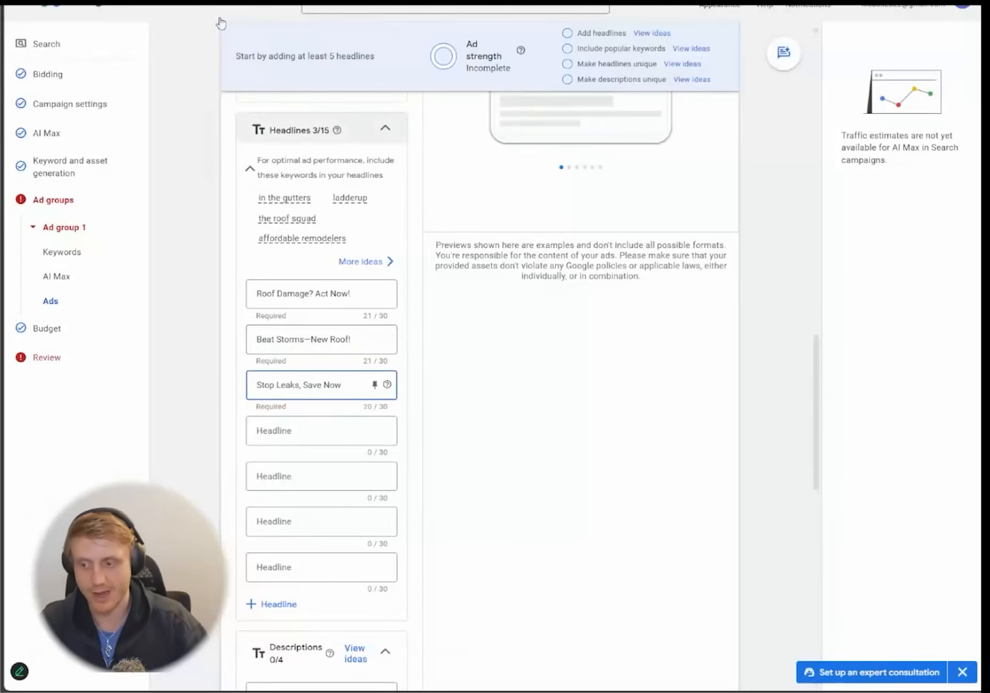
{"action": "scroll", "coordinate": [306, 313], "scroll_direction": "down", "scroll_amount": 3}
{"action": "left_click", "coordinate": [305, 308]}
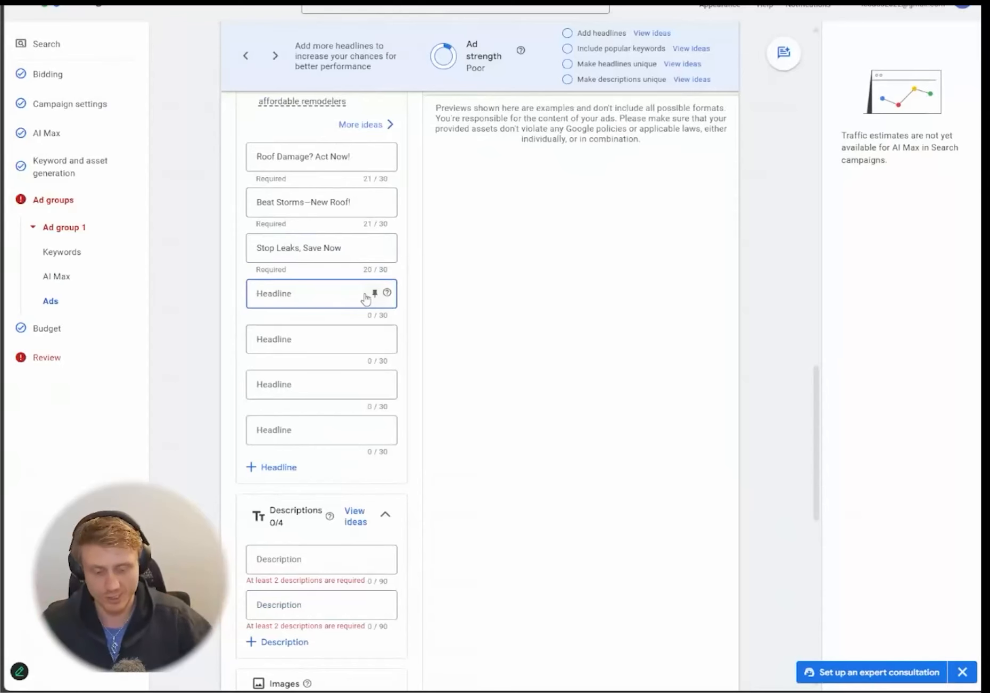
- Enter {KeyWord:Call Now} as the fourth headline, lifting ad strength to Average
{"action": "type", "text": "{KeyWord:Call No"}
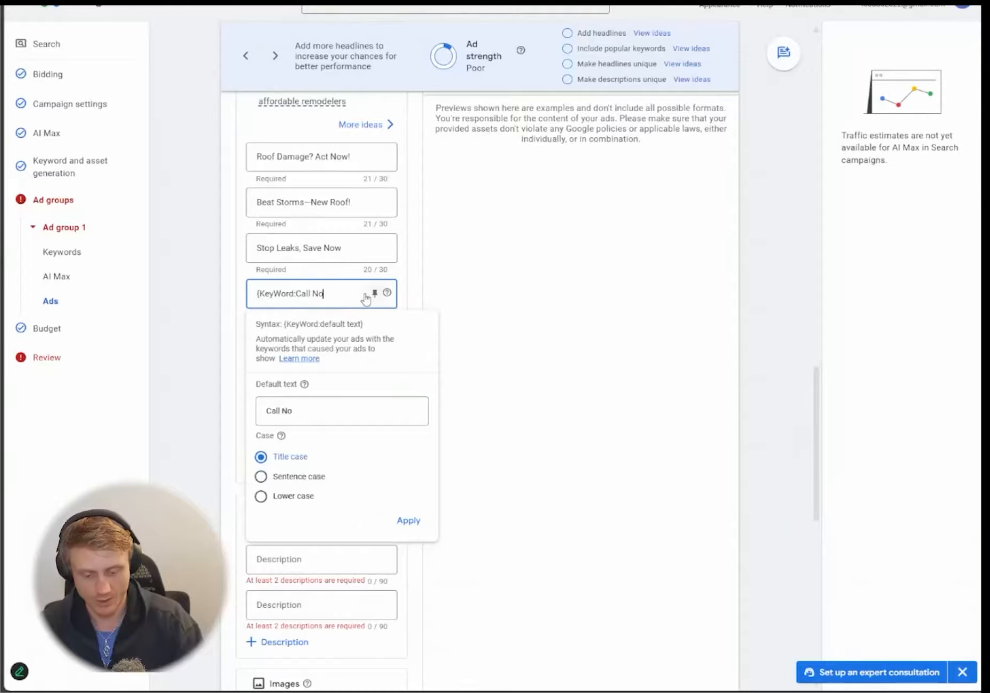
{"action": "type", "text": "w}"}
{"action": "scroll", "coordinate": [365, 293], "scroll_direction": "up", "scroll_amount": 3}
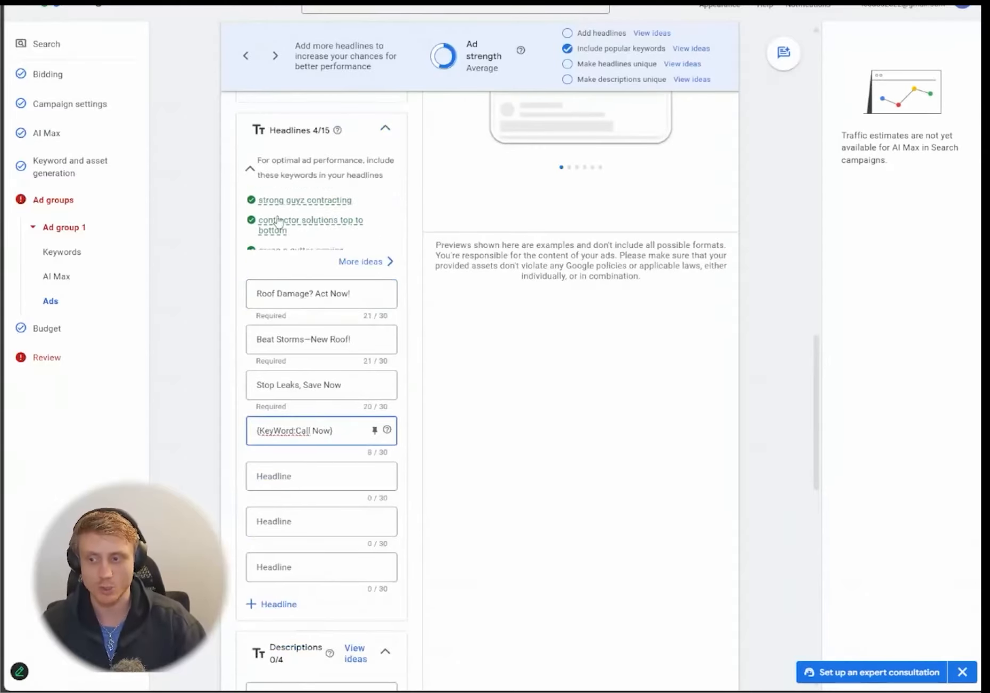
{"action": "scroll", "coordinate": [206, 249], "scroll_direction": "up", "scroll_amount": 3}
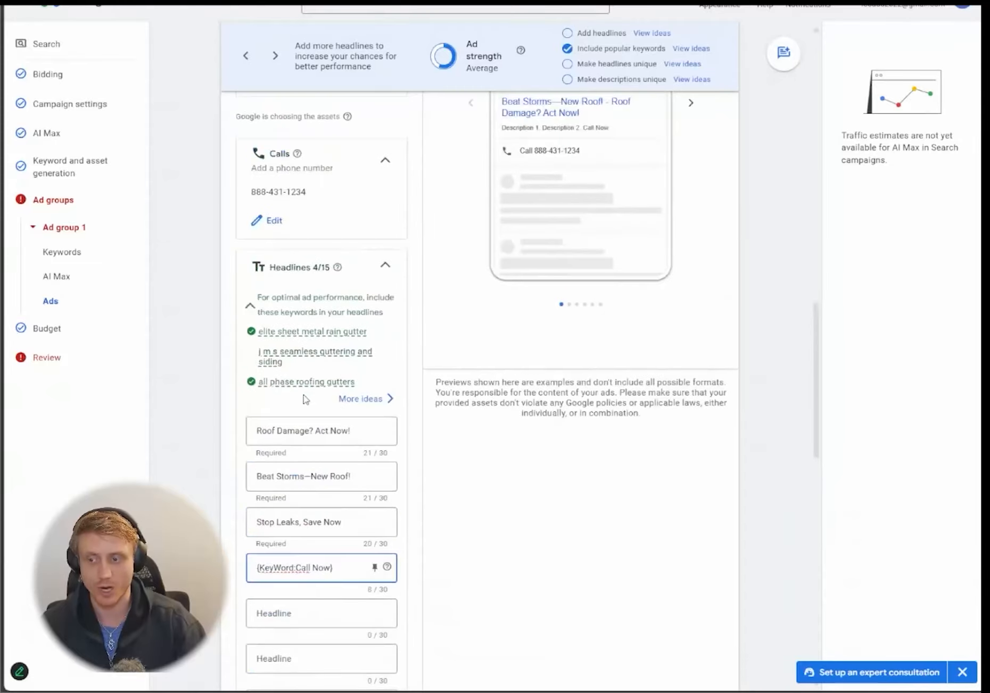
{"action": "mouse_move", "coordinate": [260, 382]}
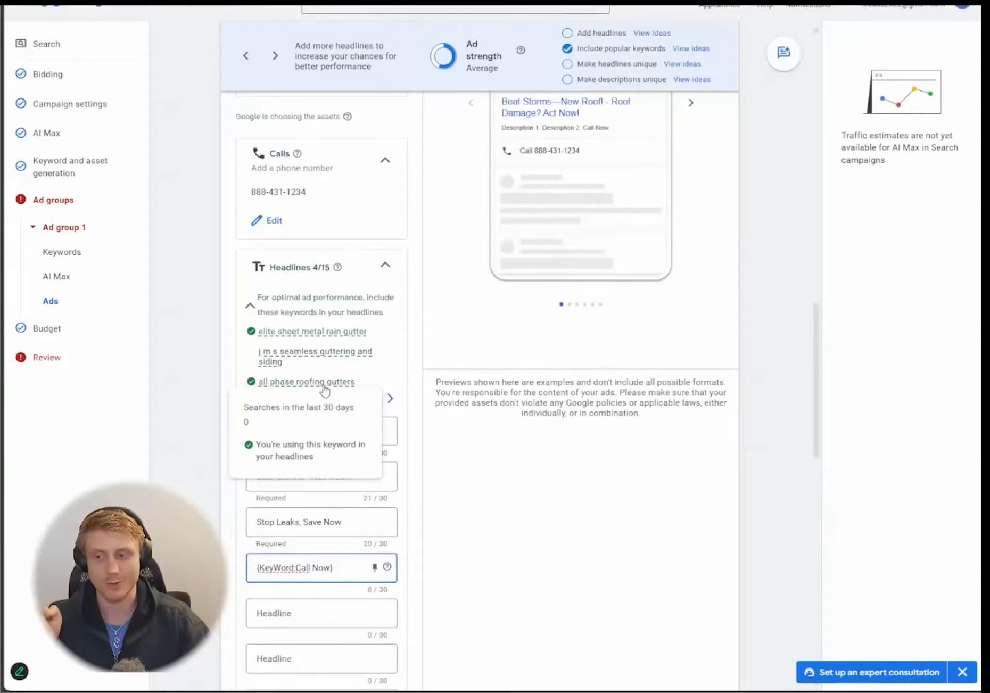
{"action": "mouse_move", "coordinate": [274, 335]}
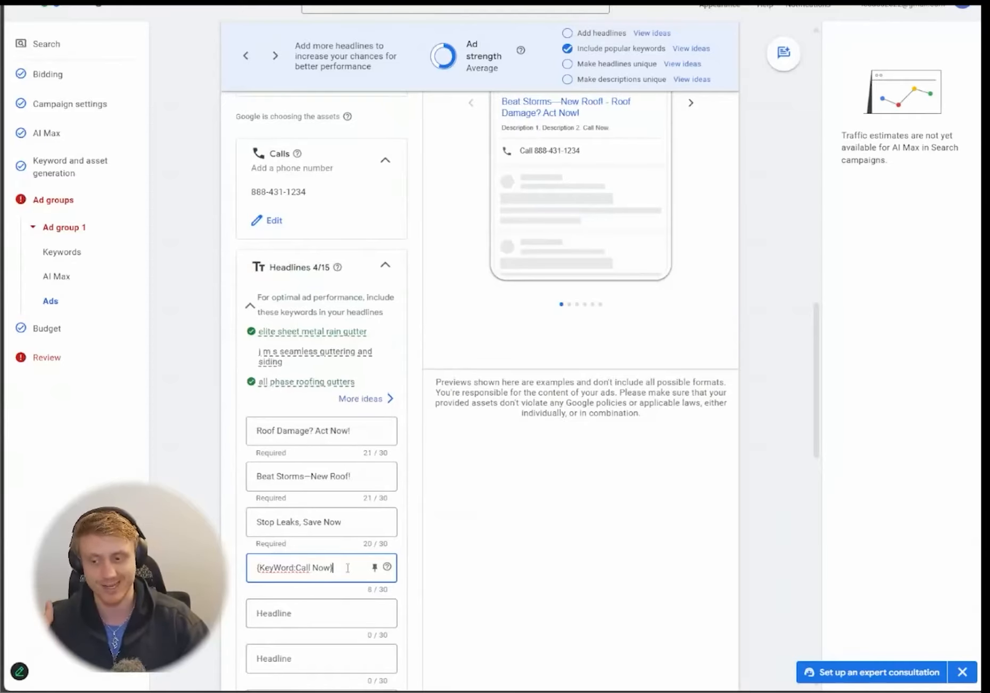
{"action": "key", "text": "ctrl+a"}
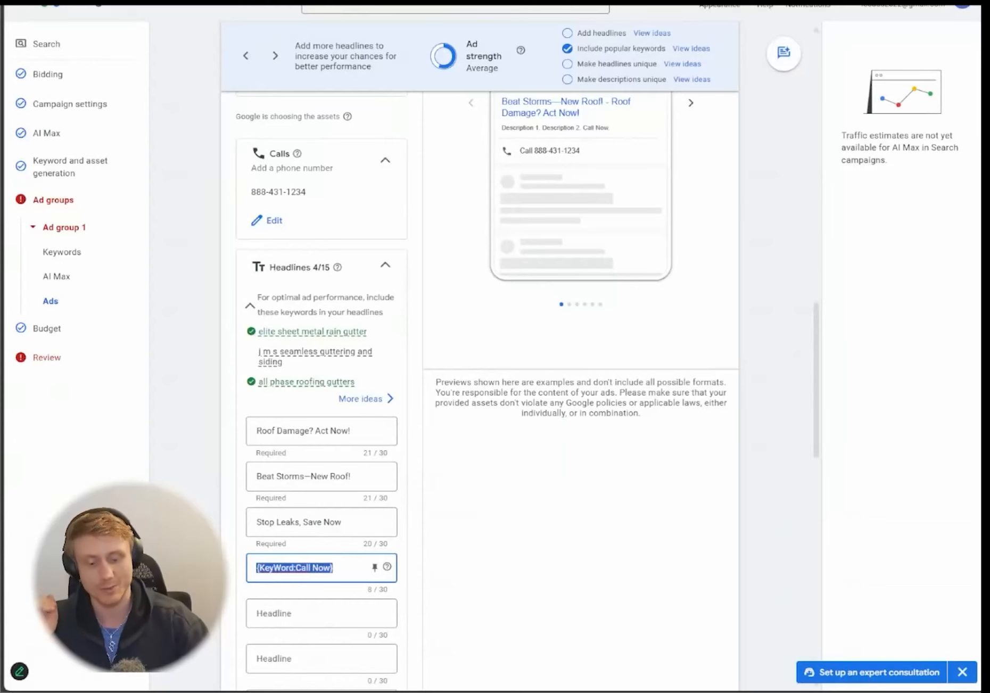
- Clear the {KeyWord:Call Now} headline, returning ad strength to Poor
{"action": "key", "text": "BackSpace"}
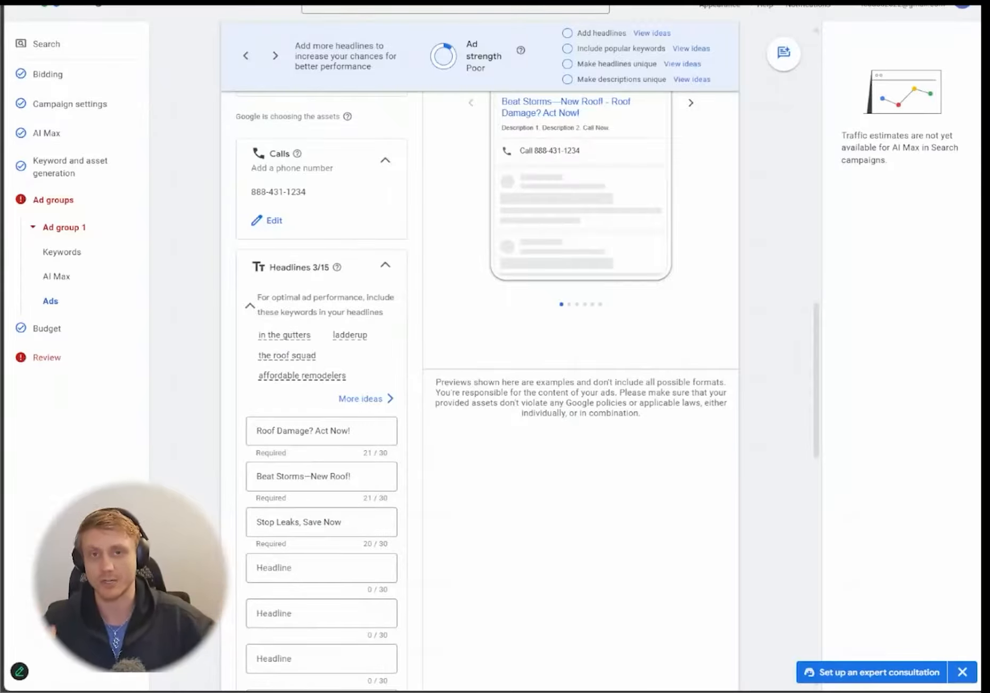
- Paste ChatGPT's first suggested description into the ad's first description field
{"action": "scroll", "coordinate": [479, 388], "scroll_direction": "down", "scroll_amount": 2}
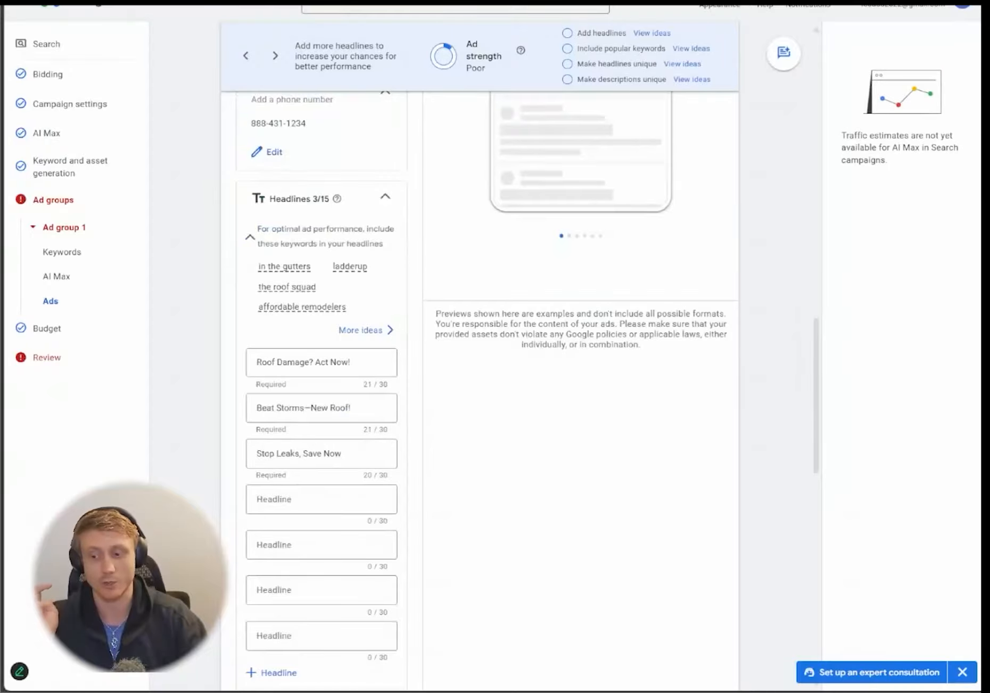
{"action": "scroll", "coordinate": [321, 372], "scroll_direction": "down", "scroll_amount": 4}
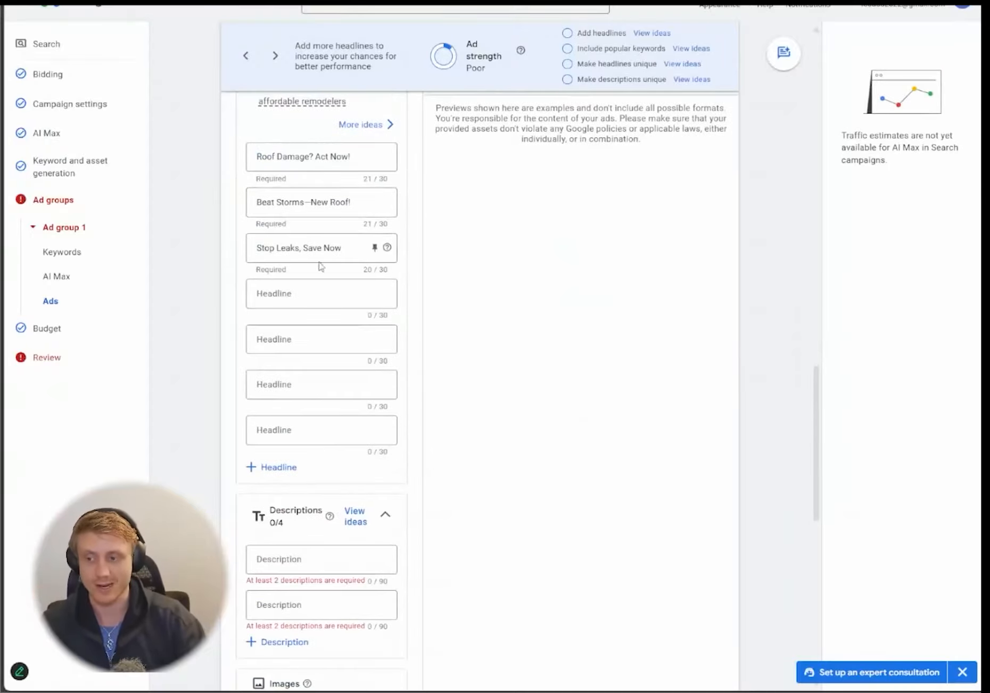
{"action": "key", "text": "alt+Tab"}
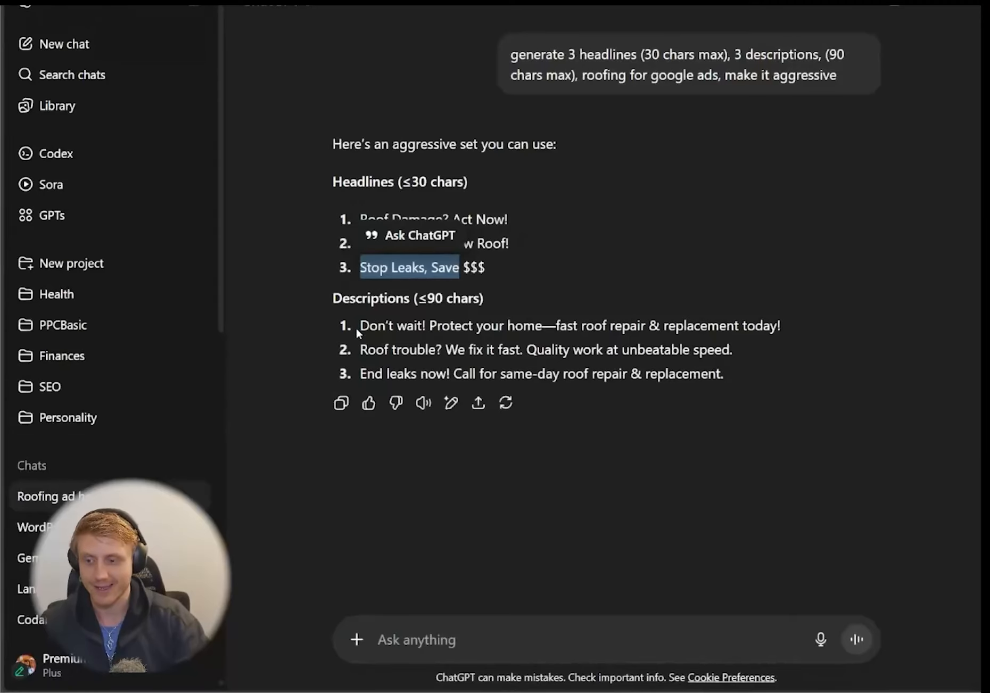
{"action": "left_click_drag", "start_coordinate": [355, 326], "coordinate": [798, 327]}
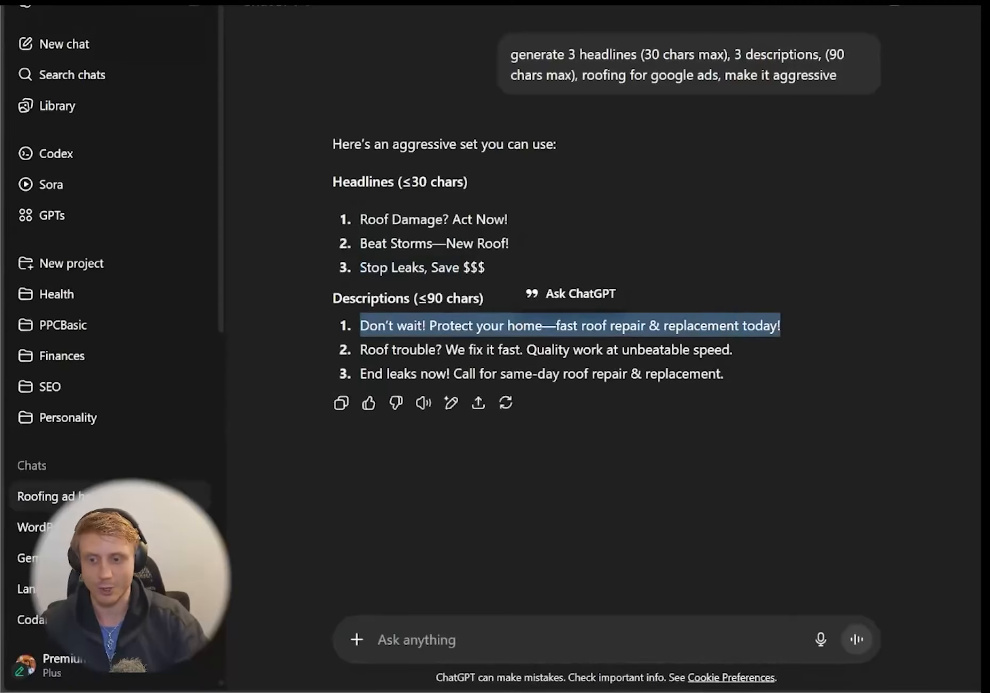
{"action": "key", "text": "ctrl+c"}
{"action": "key", "text": "alt+Tab"}
{"action": "left_click", "coordinate": [308, 560]}
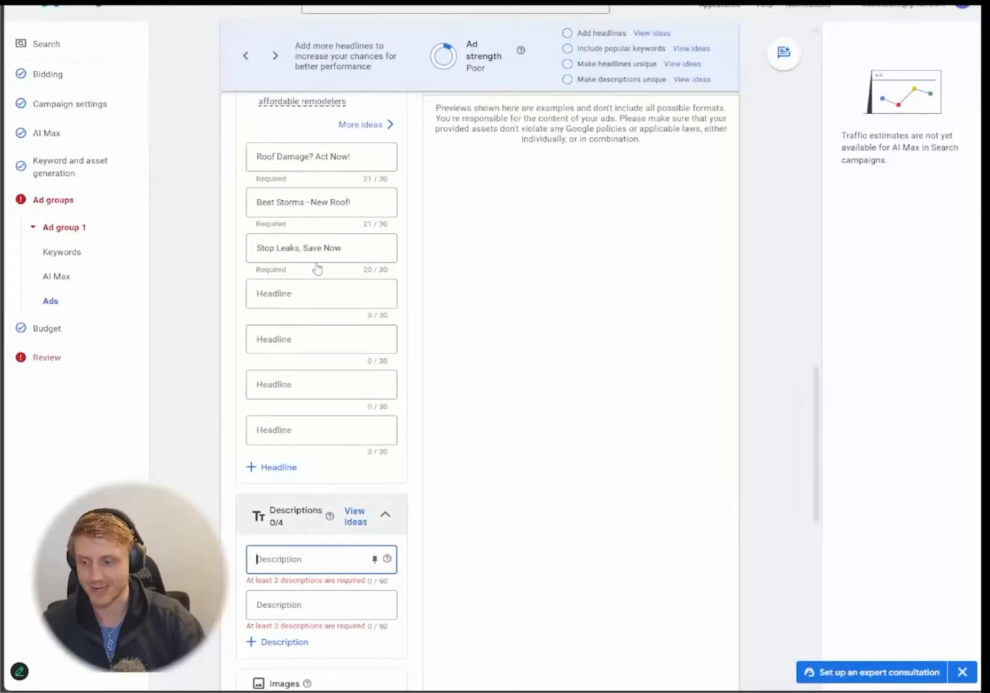
{"action": "key", "text": "ctrl+v"}
- Paste ChatGPT's second suggested description into the second description field
{"action": "key", "text": "alt+Tab"}
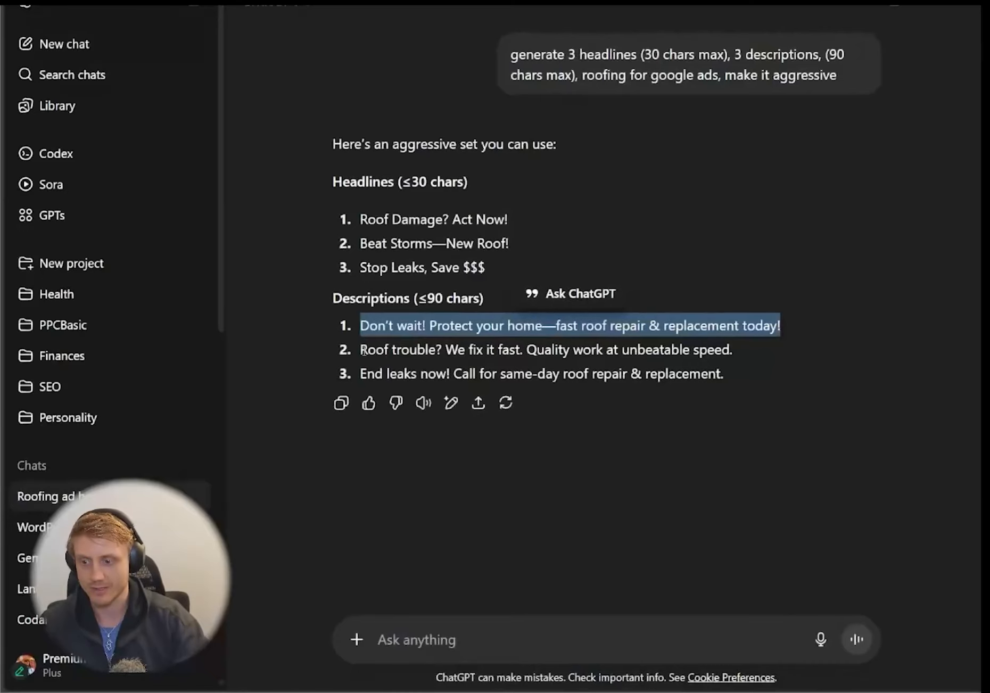
{"action": "left_click_drag", "start_coordinate": [362, 350], "coordinate": [793, 358]}
{"action": "key", "text": "ctrl+c"}
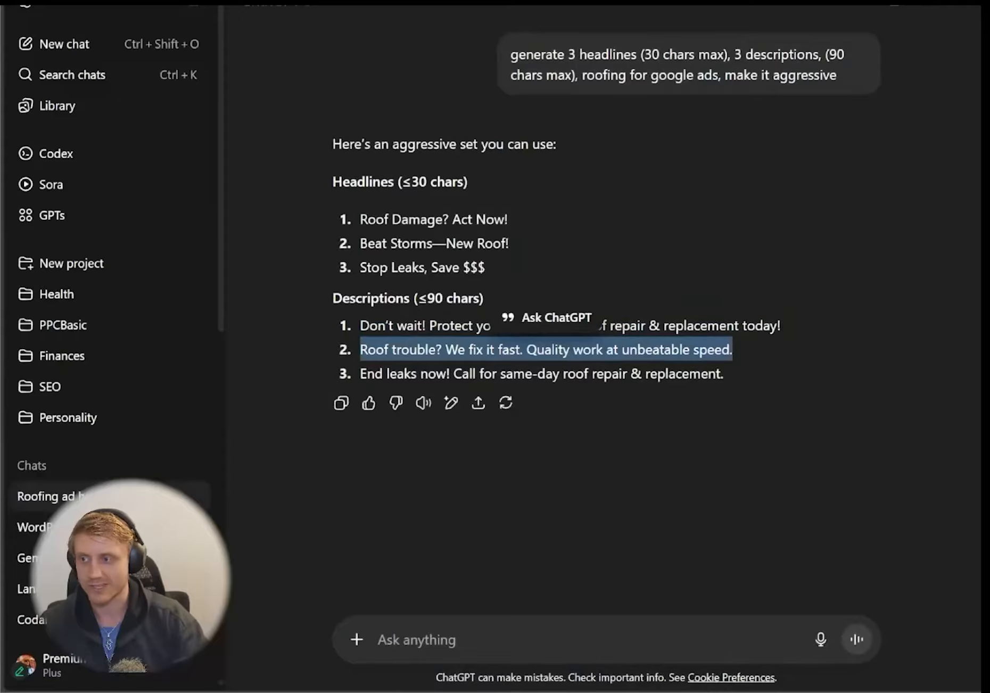
{"action": "key", "text": "alt+Tab"}
{"action": "left_click", "coordinate": [387, 608]}
{"action": "key", "text": "ctrl+v"}
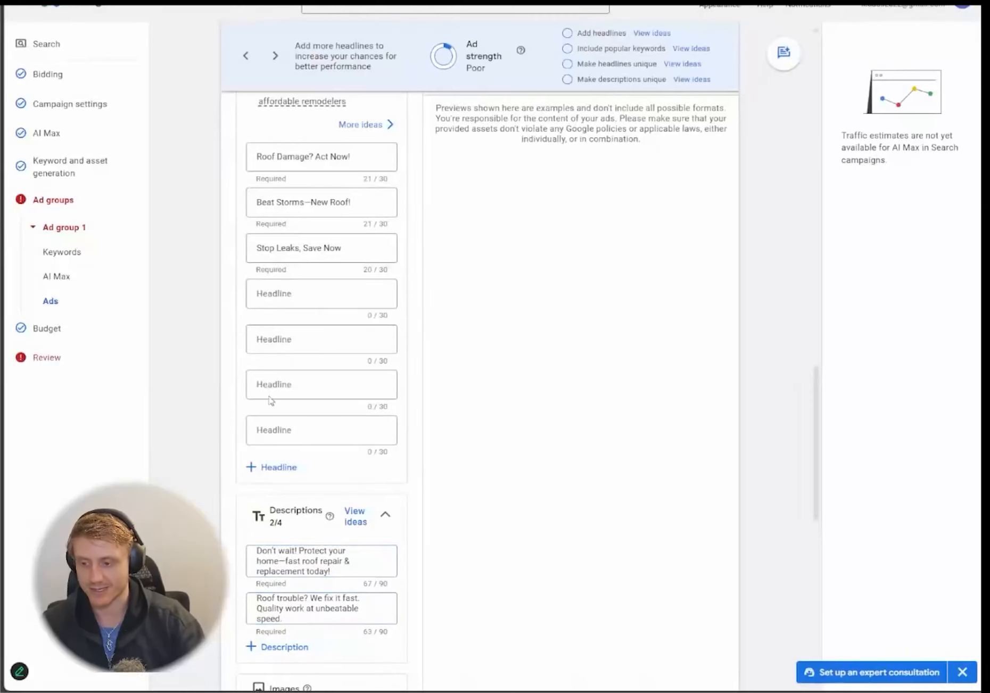
- Add a third description: 'End leaks now! Call for same-day roof repair & replacement.'
{"action": "scroll", "coordinate": [271, 401], "scroll_direction": "down", "scroll_amount": 2}
{"action": "key", "text": "alt+Tab"}
{"action": "left_click_drag", "start_coordinate": [725, 374], "coordinate": [358, 374]}
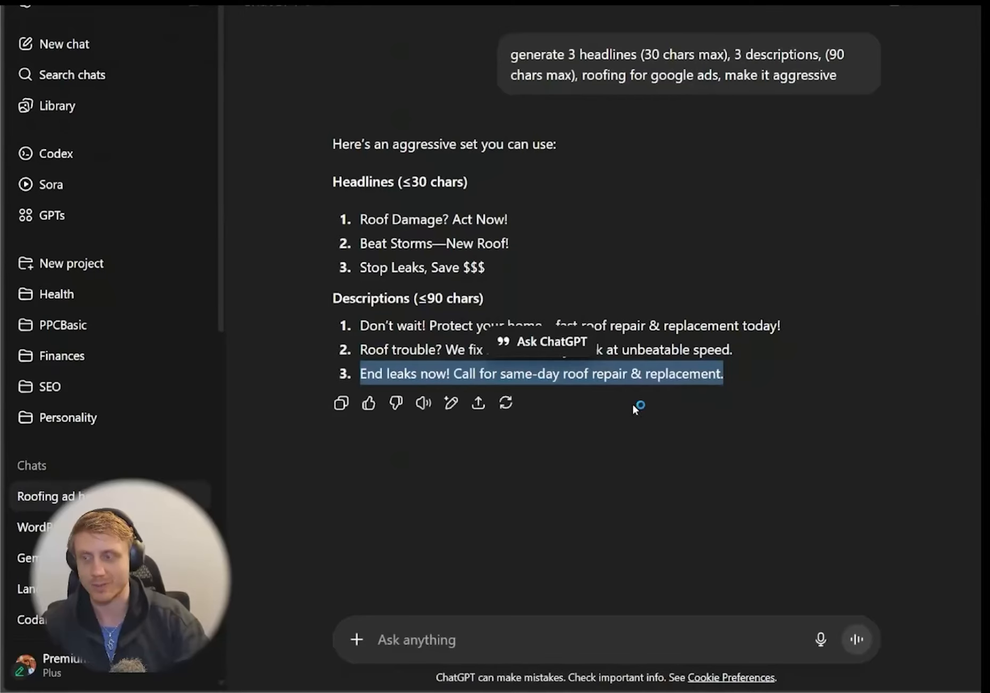
{"action": "key", "text": "alt+Tab"}
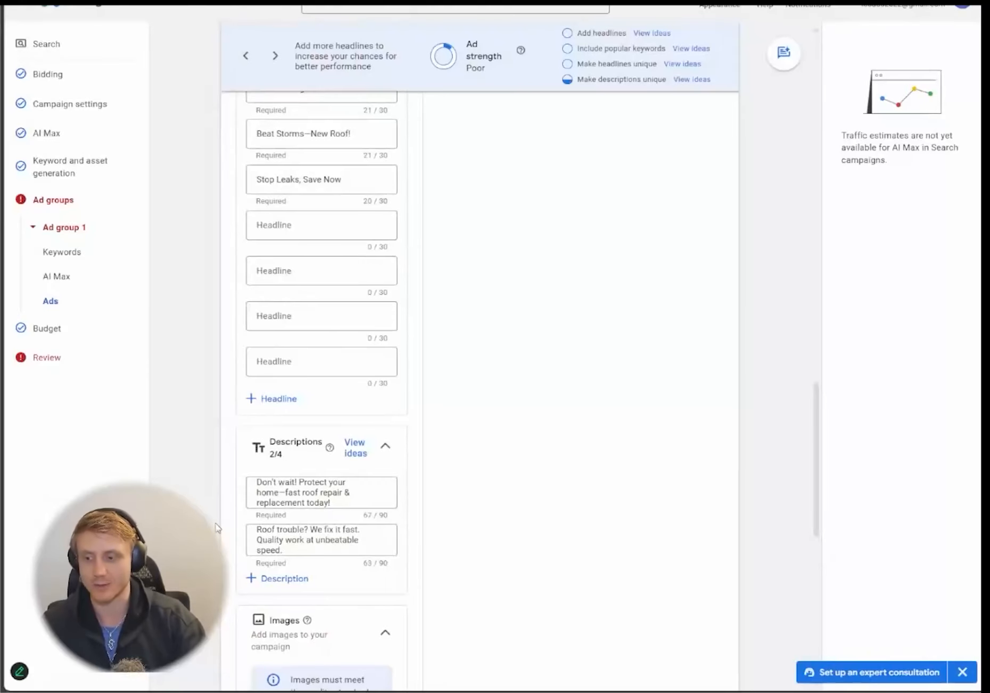
{"action": "scroll", "coordinate": [219, 528], "scroll_direction": "down", "scroll_amount": 5}
{"action": "left_click", "coordinate": [293, 307]}
{"action": "left_click", "coordinate": [309, 314]}
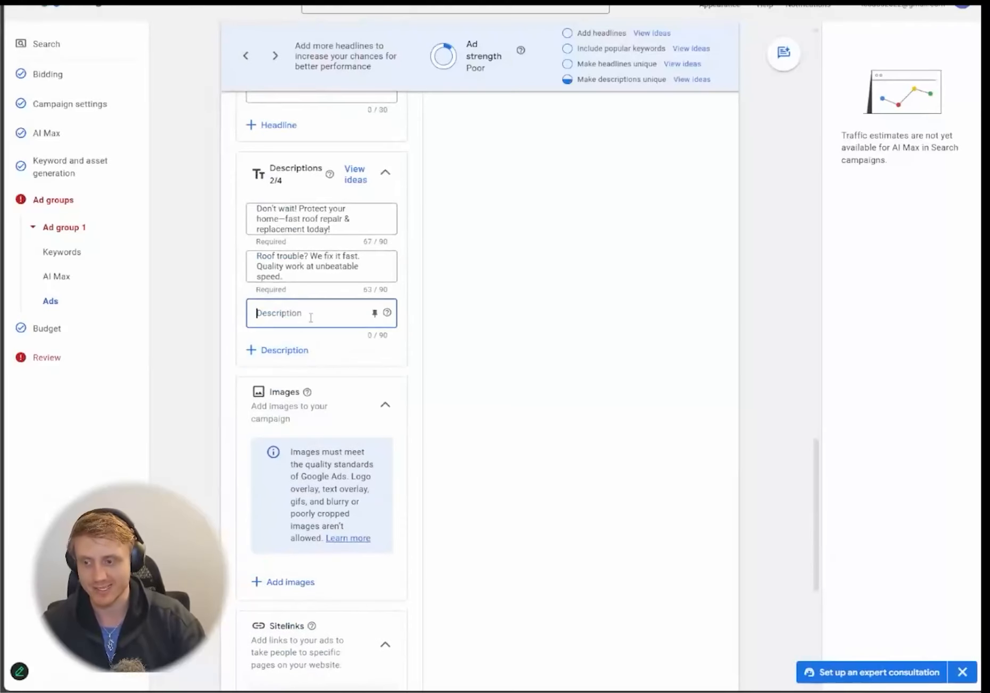
{"action": "key", "text": "ctrl+v"}
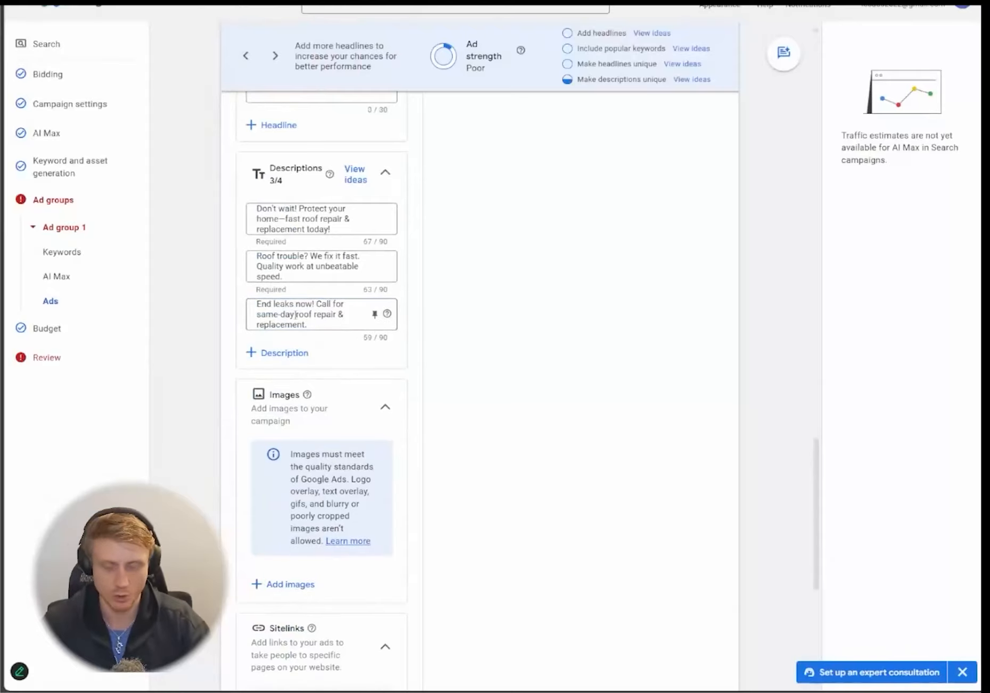
{"action": "scroll", "coordinate": [194, 400], "scroll_direction": "down", "scroll_amount": 3}
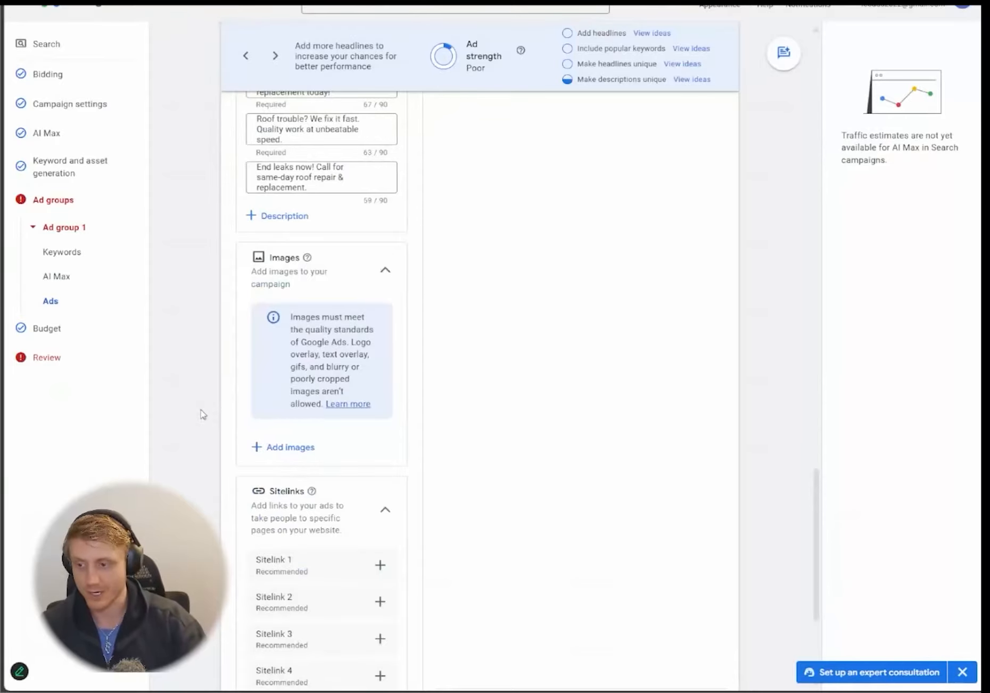
{"action": "scroll", "coordinate": [224, 417], "scroll_direction": "down", "scroll_amount": 2}
- Generate AI images from the prompt 'female, attractive, roofer, working, on house'
{"action": "left_click", "coordinate": [280, 381]}
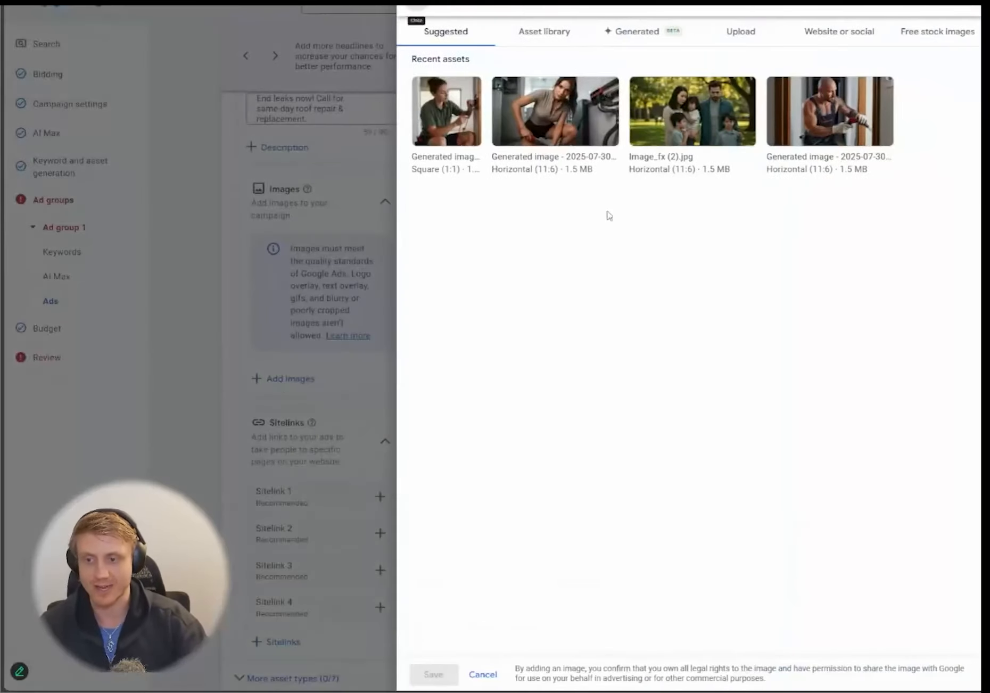
{"action": "left_click", "coordinate": [635, 33]}
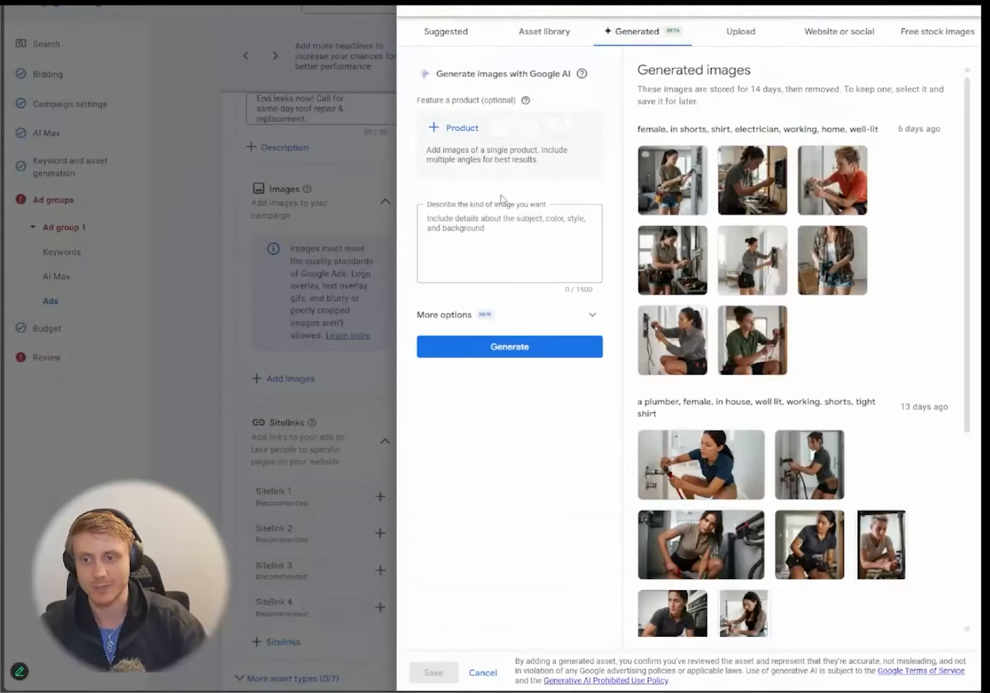
{"action": "left_click", "coordinate": [506, 234]}
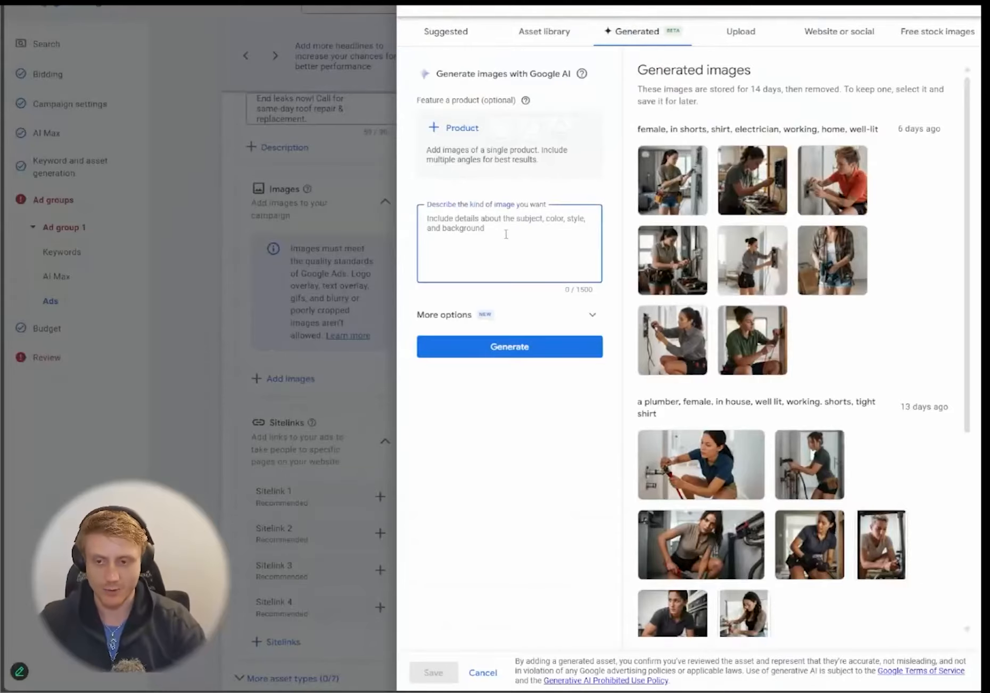
{"action": "type", "text": "female, ad"}
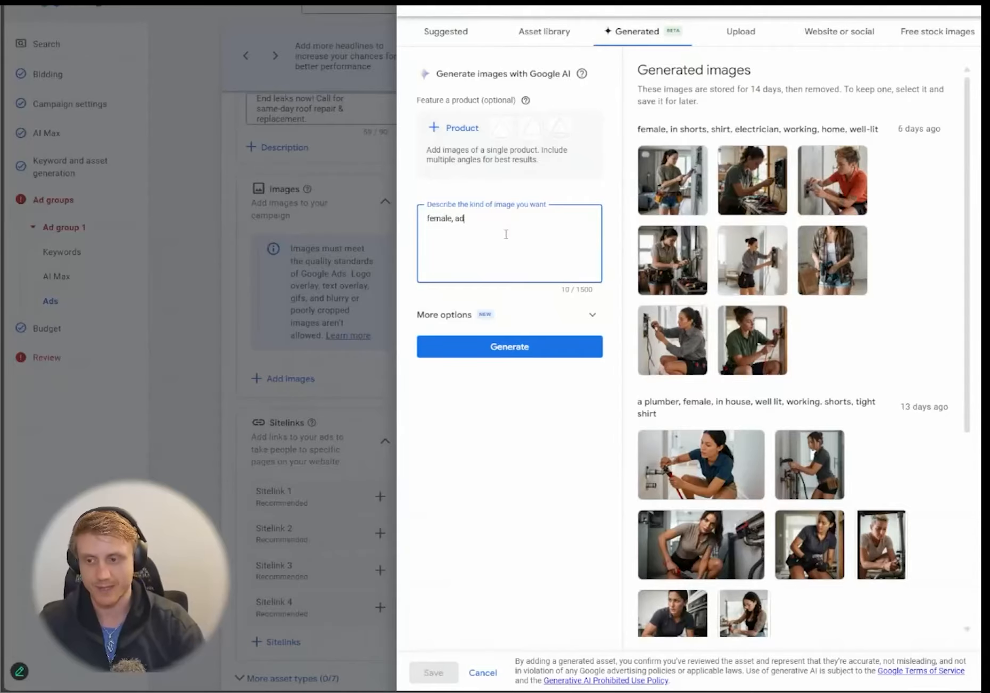
{"action": "key", "text": "BackSpace"}
{"action": "type", "text": "ttractive, r"}
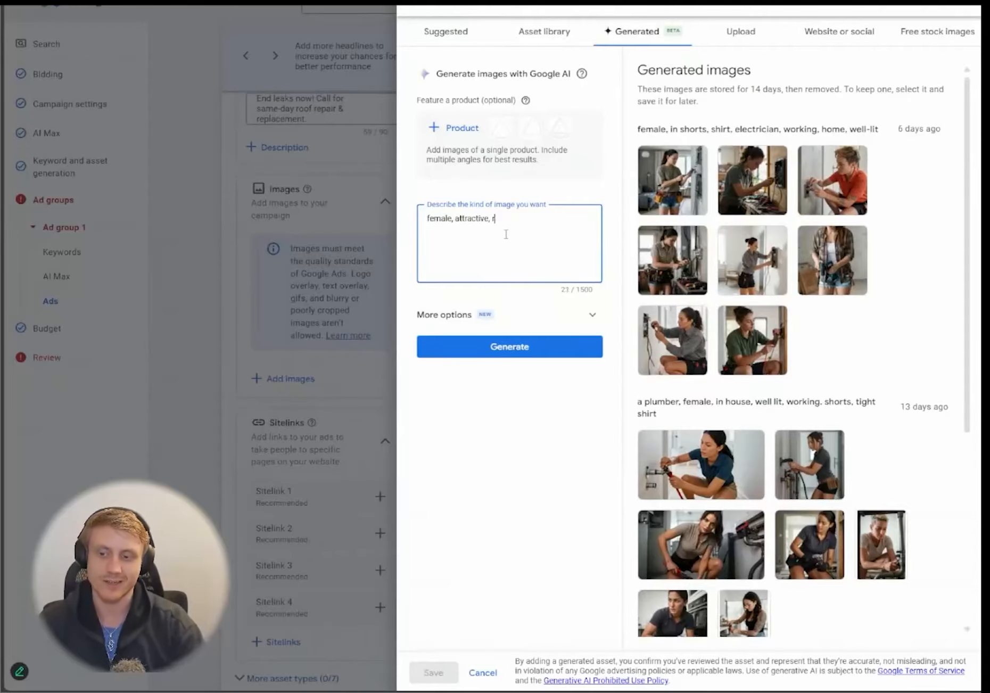
{"action": "type", "text": "oofer, work"}
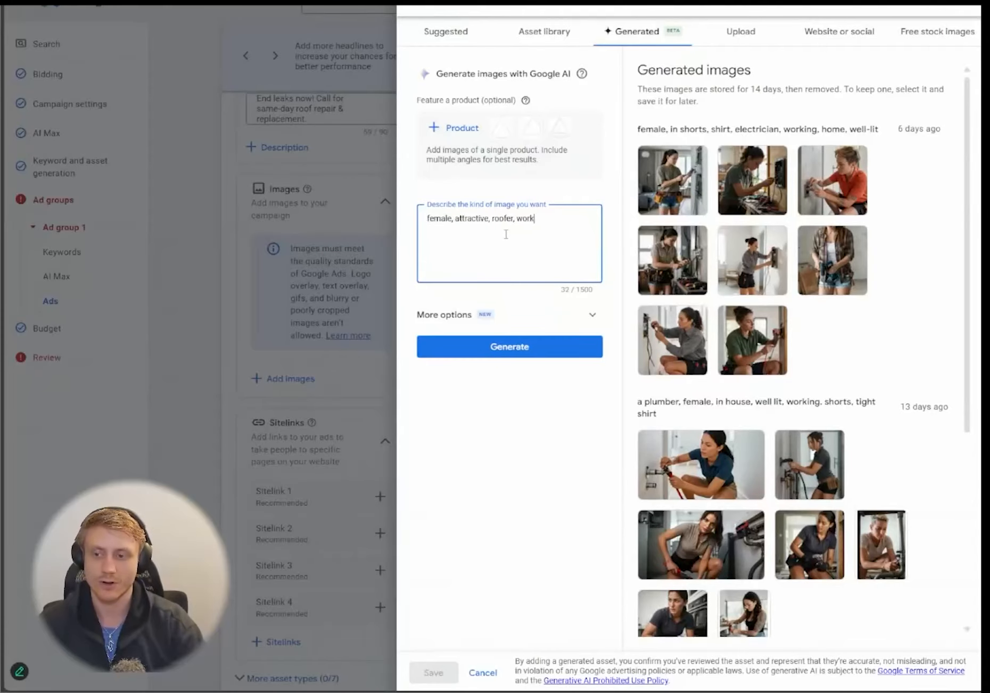
{"action": "type", "text": "ing, on house"}
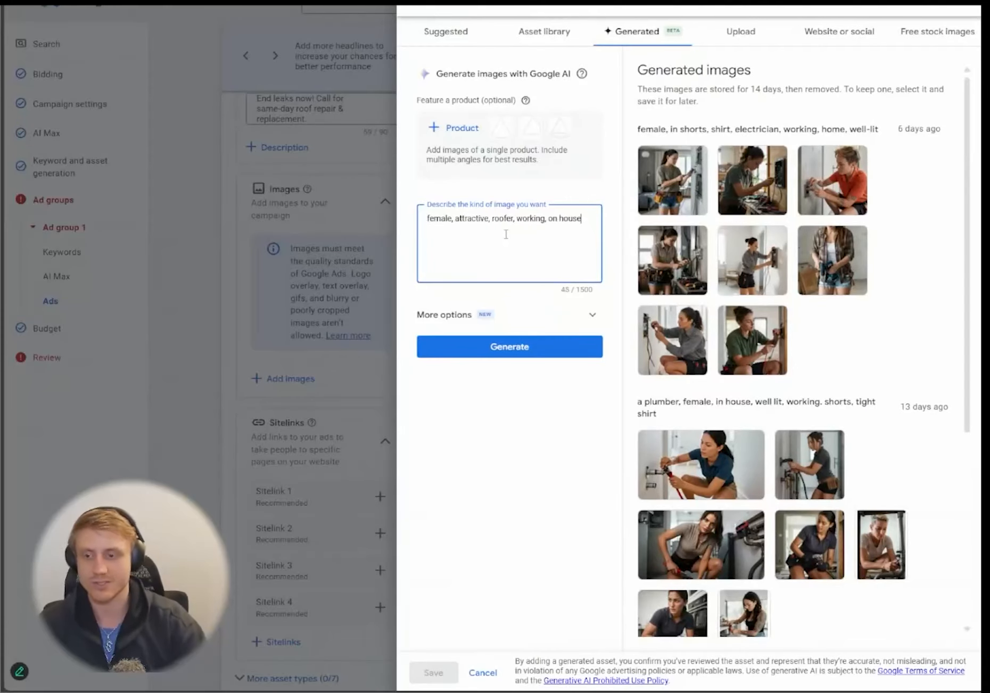
{"action": "left_click", "coordinate": [531, 347]}
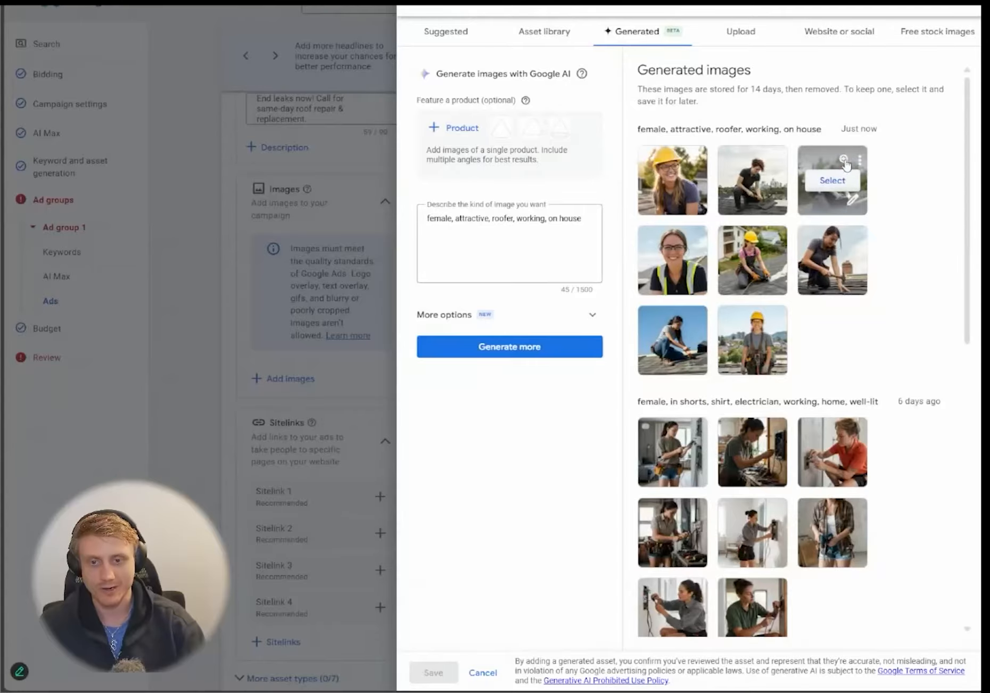
{"action": "left_click", "coordinate": [847, 162]}
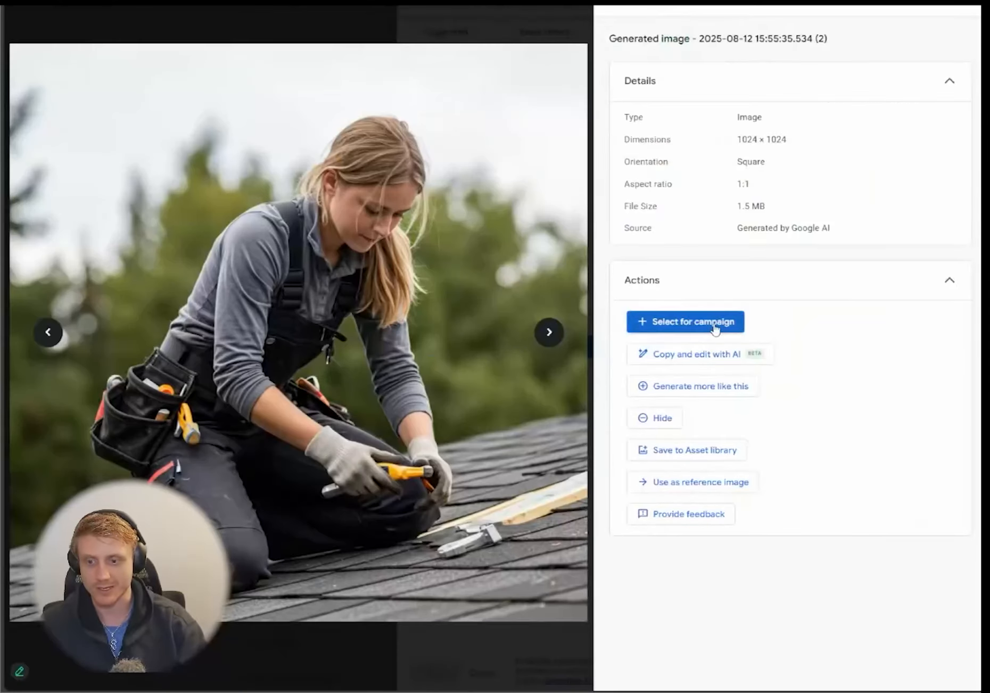
- Add the kneeling roofer image to the ad in square and 1.91:1 crops and save
{"action": "left_click", "coordinate": [692, 321]}
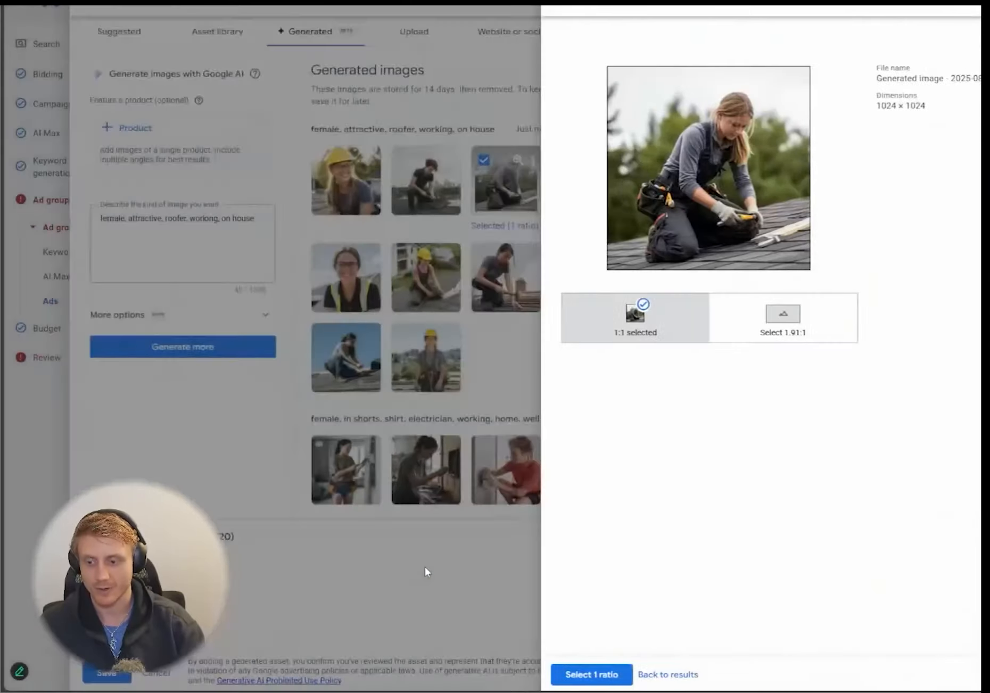
{"action": "left_click", "coordinate": [426, 567]}
{"action": "left_click", "coordinate": [640, 319]}
{"action": "left_click_drag", "start_coordinate": [606, 183], "coordinate": [606, 163]}
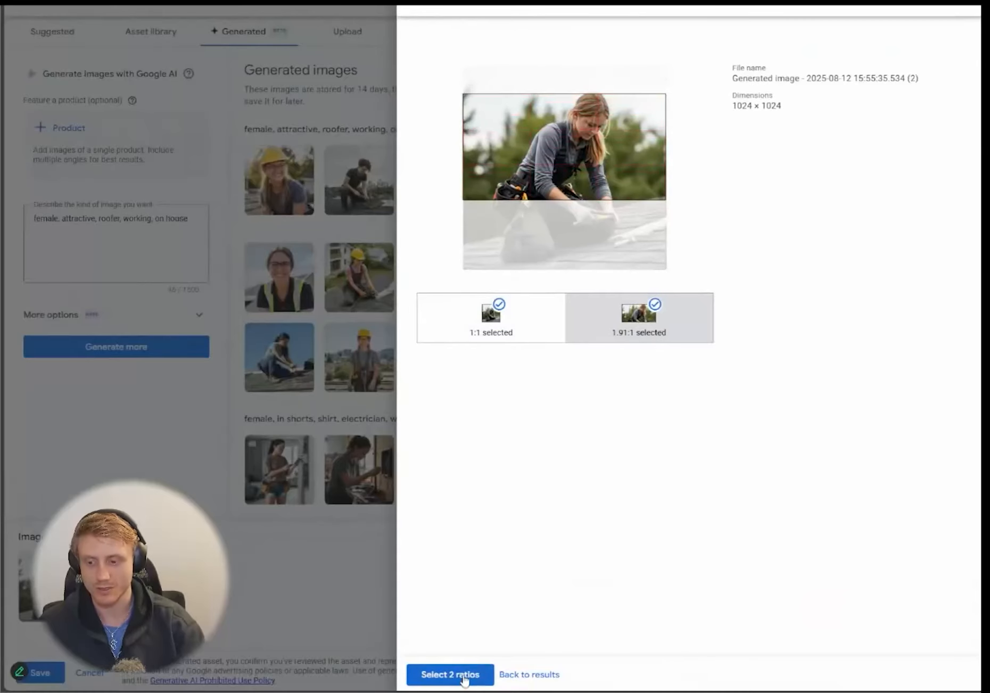
{"action": "left_click", "coordinate": [466, 676]}
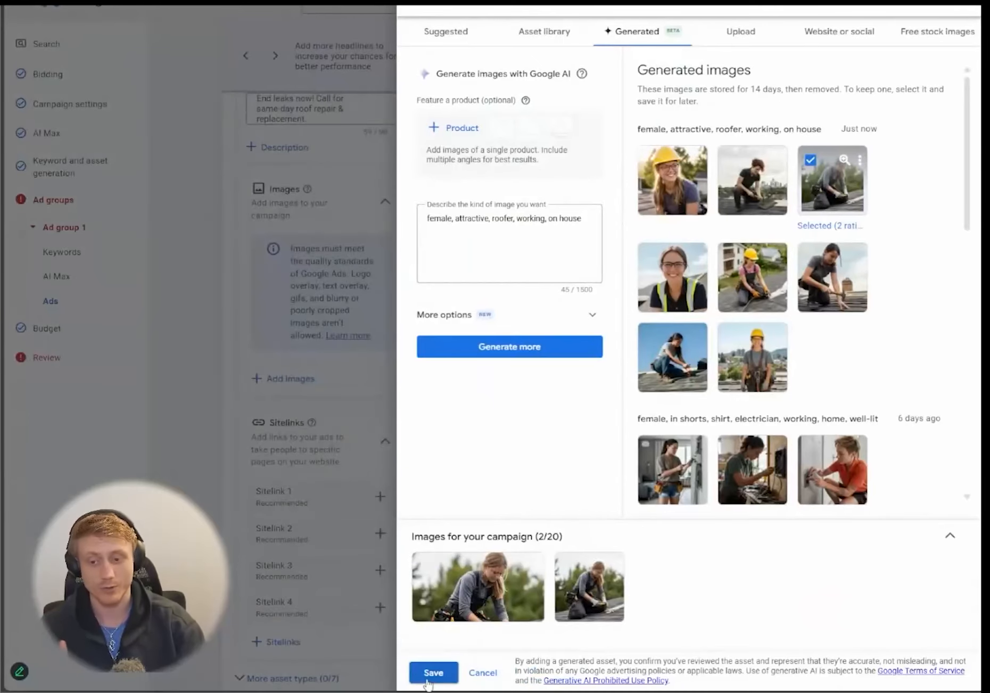
{"action": "scroll", "coordinate": [819, 403], "scroll_direction": "down", "scroll_amount": 15}
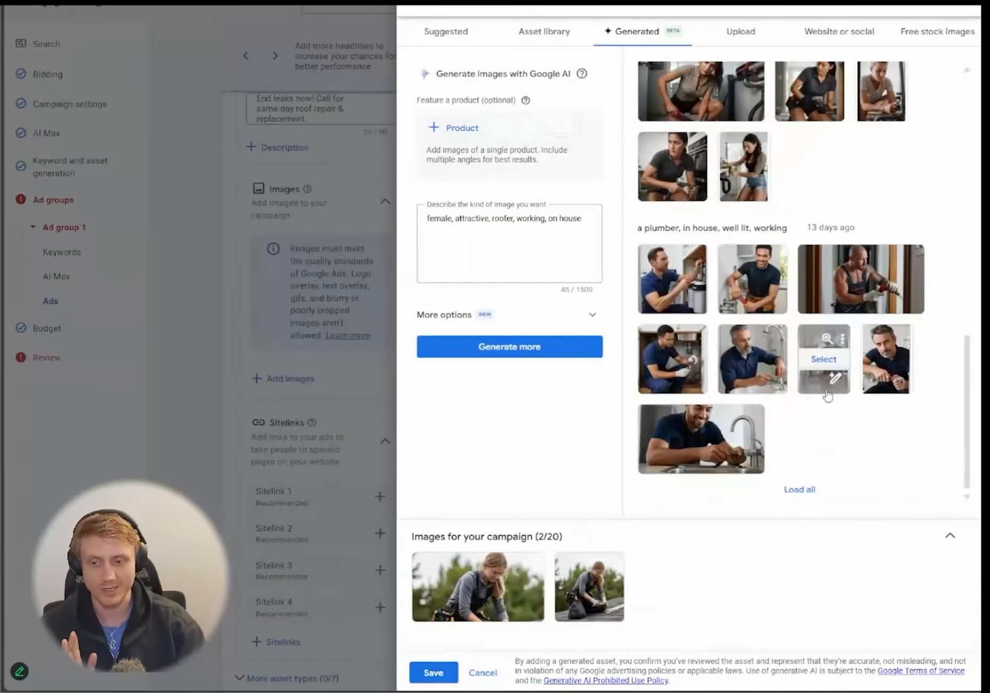
{"action": "left_click", "coordinate": [900, 259]}
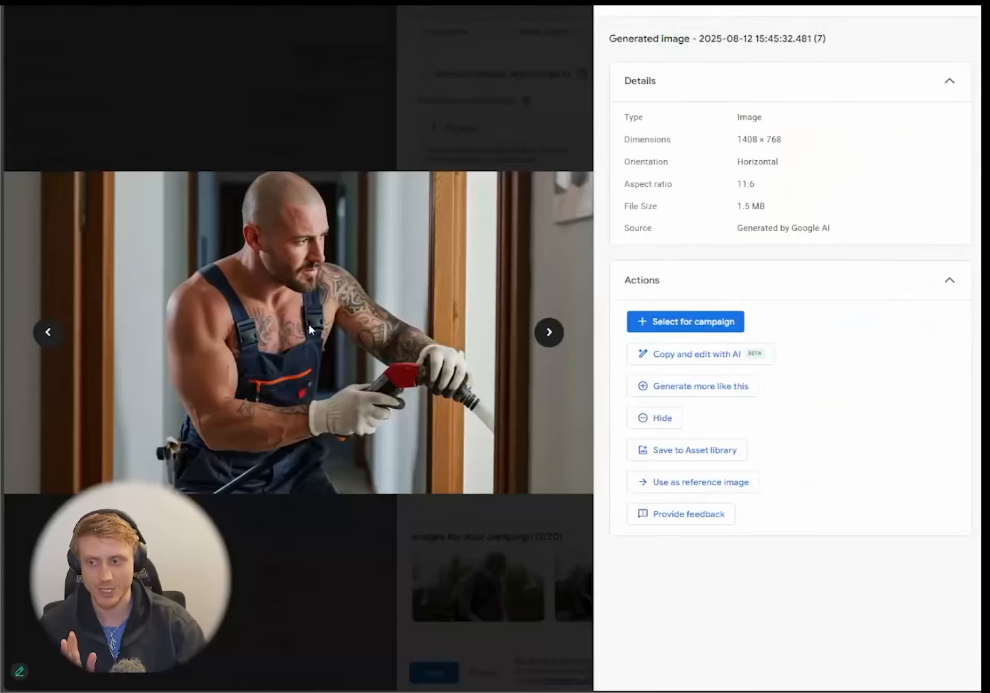
{"action": "left_click", "coordinate": [20, 7]}
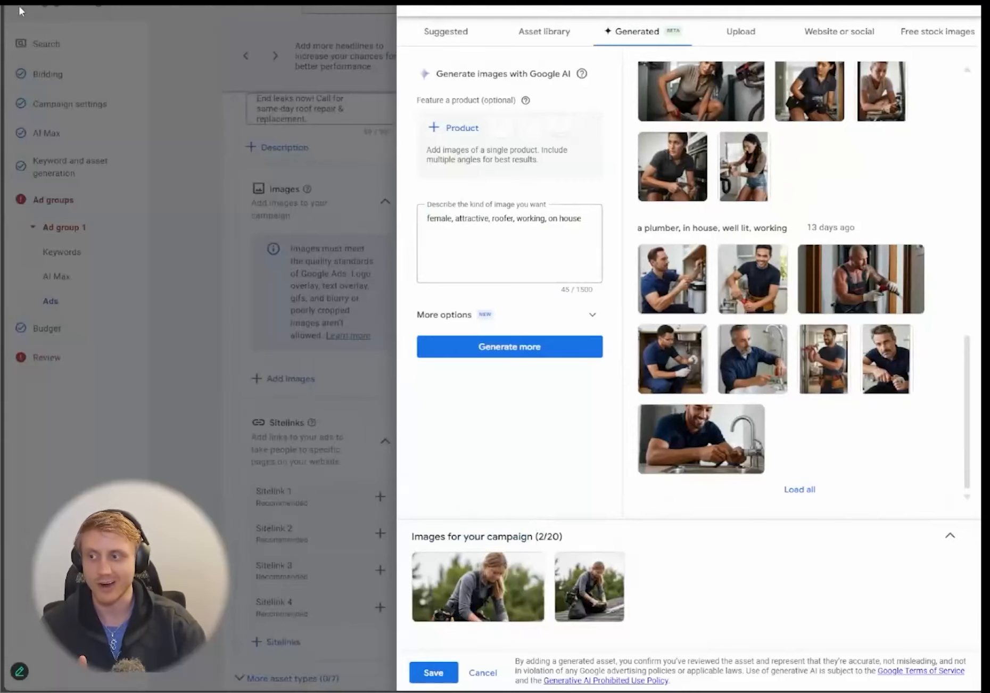
{"action": "left_click", "coordinate": [435, 673]}
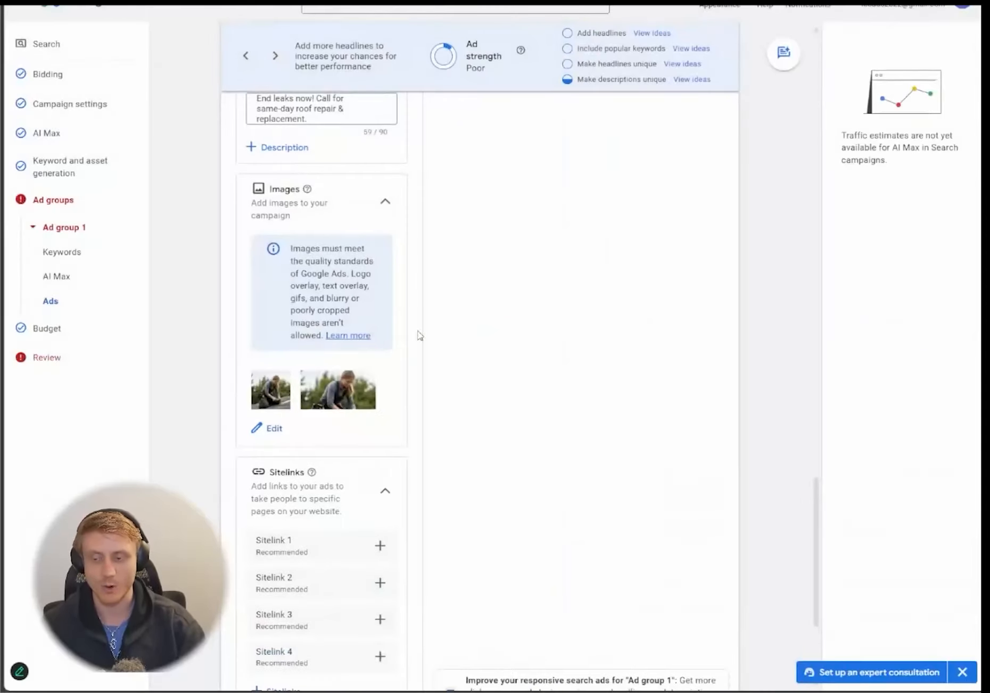
- Step the ad preview forward three variations, then back two
{"action": "scroll", "coordinate": [493, 316], "scroll_direction": "up", "scroll_amount": 15}
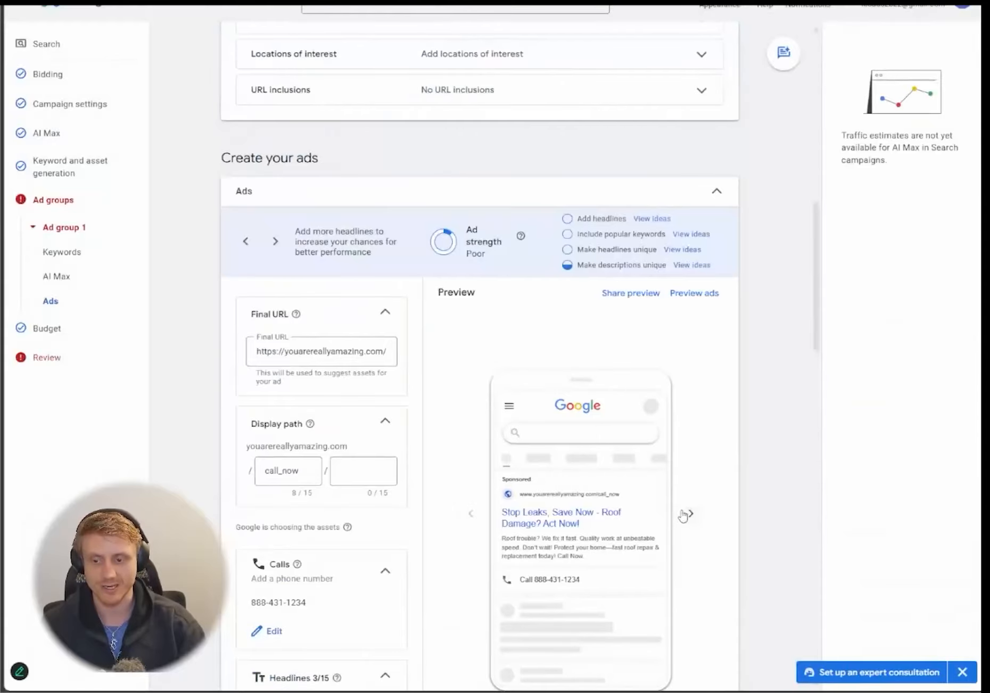
{"action": "scroll", "coordinate": [683, 505], "scroll_direction": "down", "scroll_amount": 3}
{"action": "left_click", "coordinate": [690, 377]}
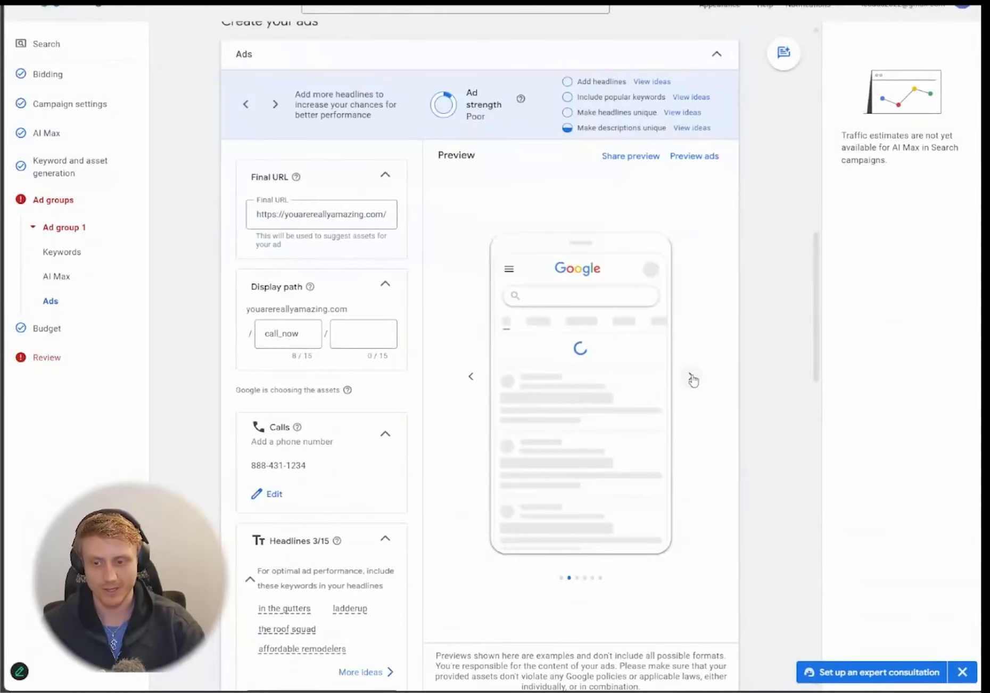
{"action": "left_click", "coordinate": [690, 377]}
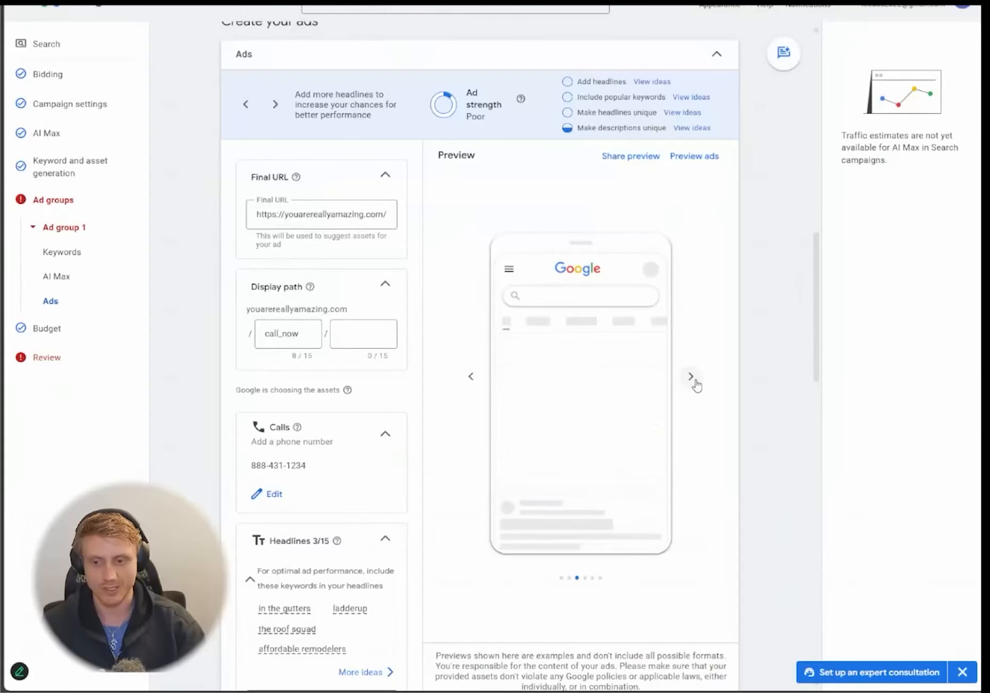
{"action": "left_click", "coordinate": [690, 378]}
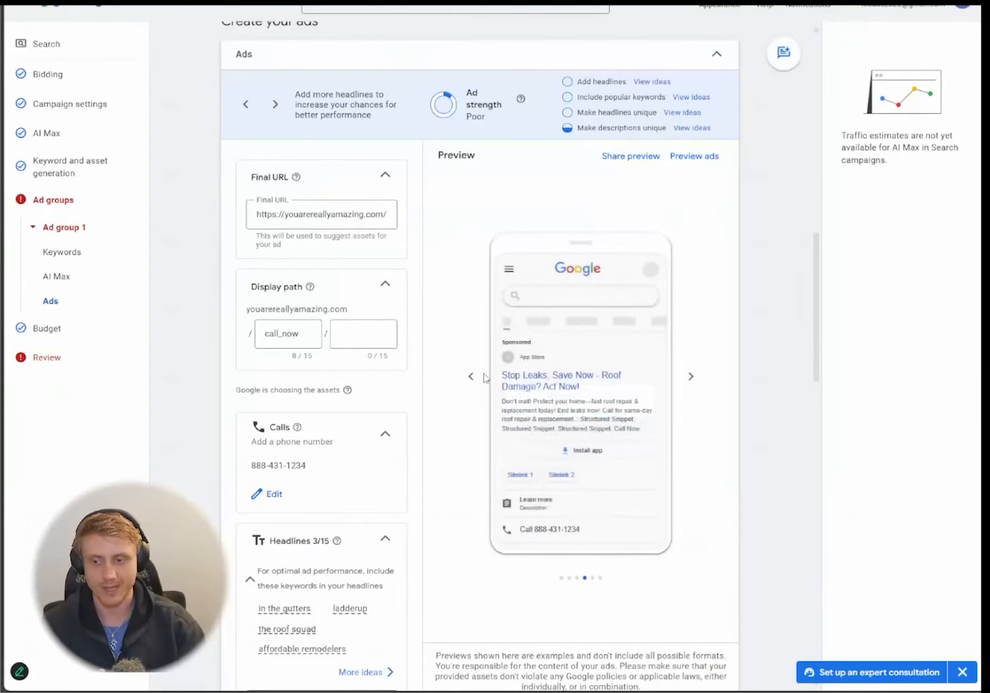
{"action": "left_click", "coordinate": [469, 379]}
{"action": "left_click", "coordinate": [467, 384]}
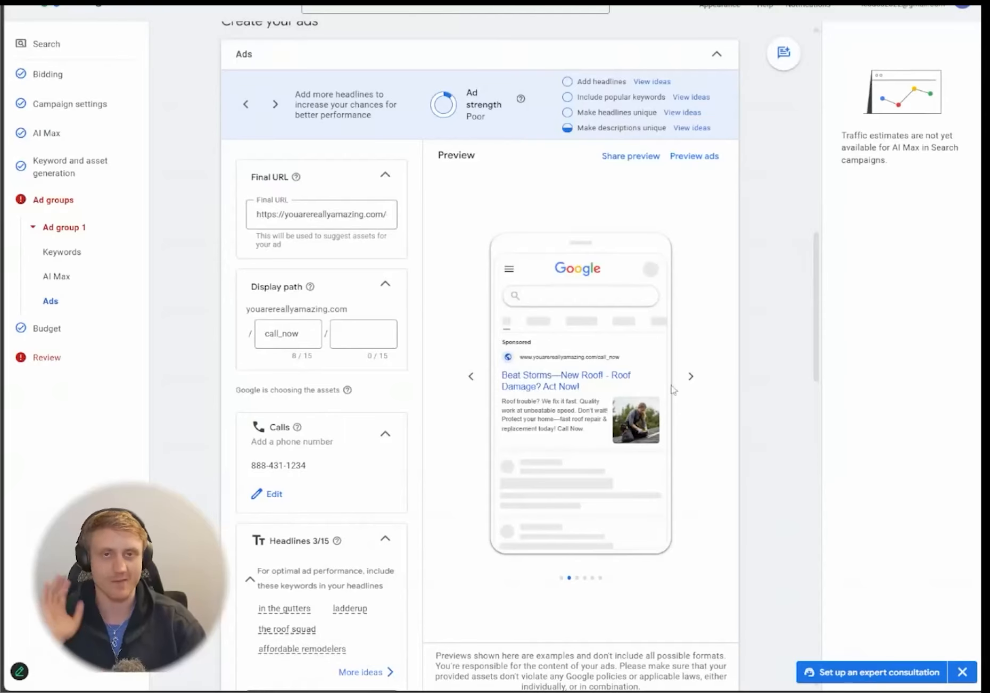
- Scroll through the ad form and step the preview through the remaining sample layouts
{"action": "scroll", "coordinate": [720, 413], "scroll_direction": "down", "scroll_amount": 1}
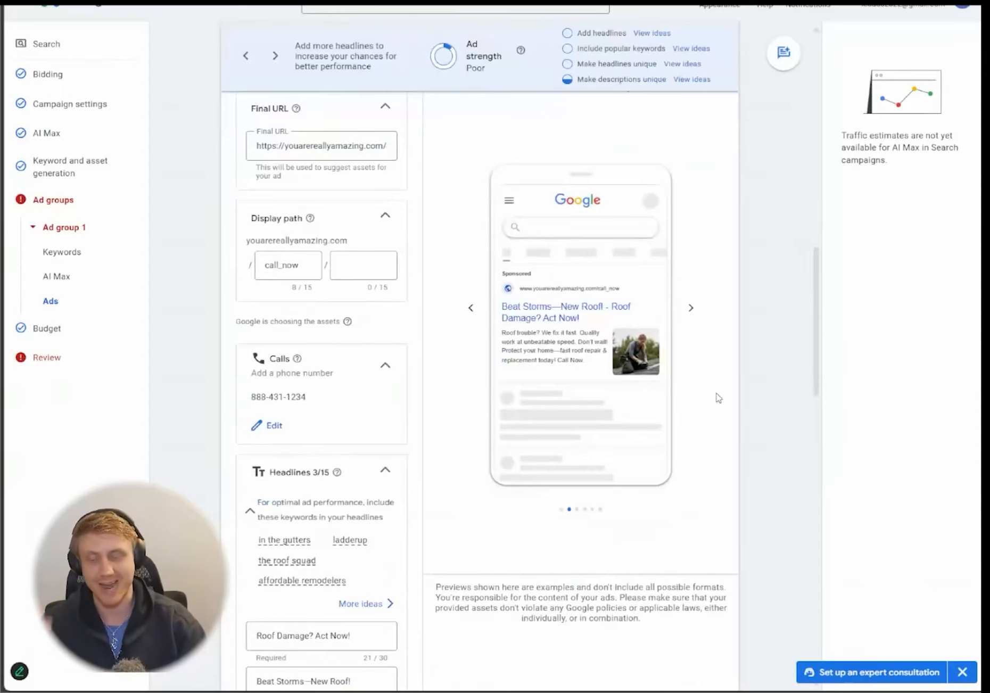
{"action": "scroll", "coordinate": [702, 382], "scroll_direction": "down", "scroll_amount": 5}
{"action": "scroll", "coordinate": [698, 377], "scroll_direction": "down", "scroll_amount": 10}
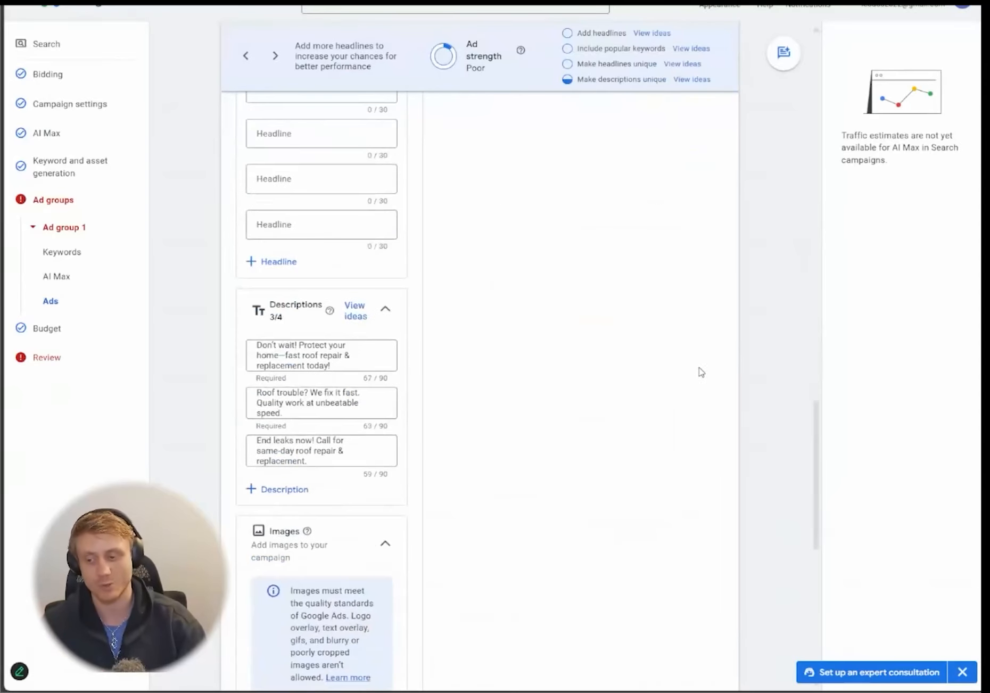
{"action": "scroll", "coordinate": [550, 394], "scroll_direction": "up", "scroll_amount": 12}
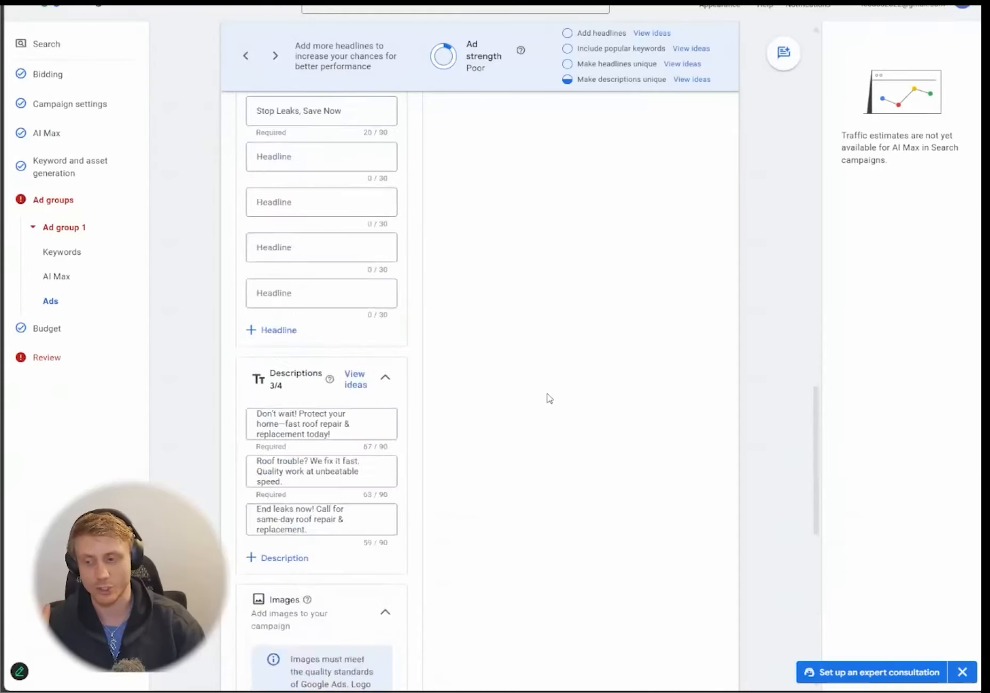
{"action": "scroll", "coordinate": [549, 397], "scroll_direction": "down", "scroll_amount": 7}
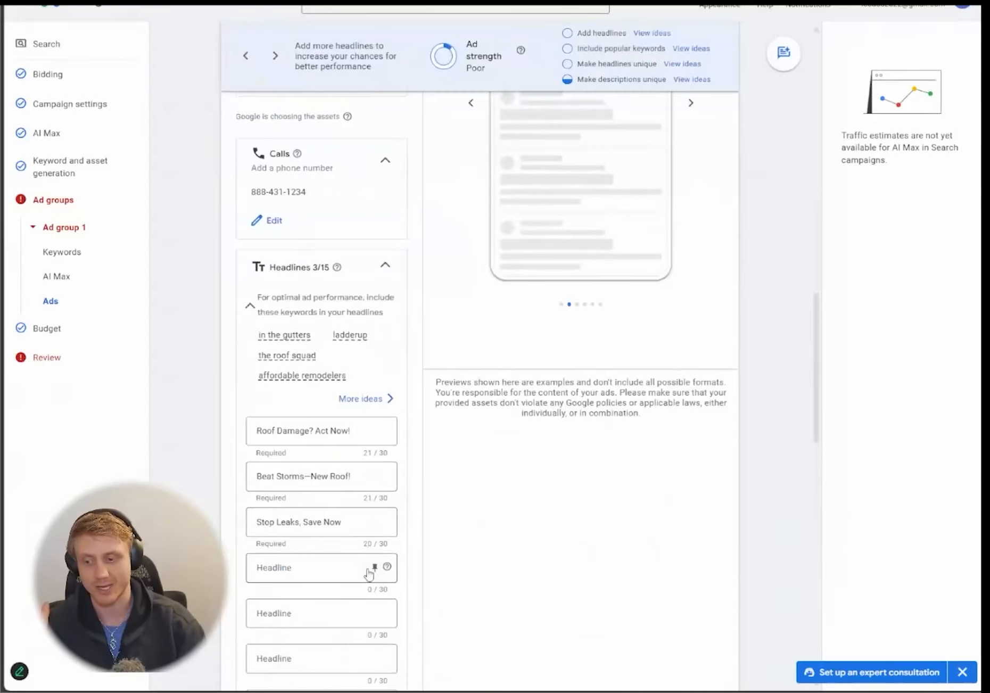
{"action": "scroll", "coordinate": [466, 521], "scroll_direction": "up", "scroll_amount": 2}
{"action": "scroll", "coordinate": [473, 511], "scroll_direction": "down", "scroll_amount": 12}
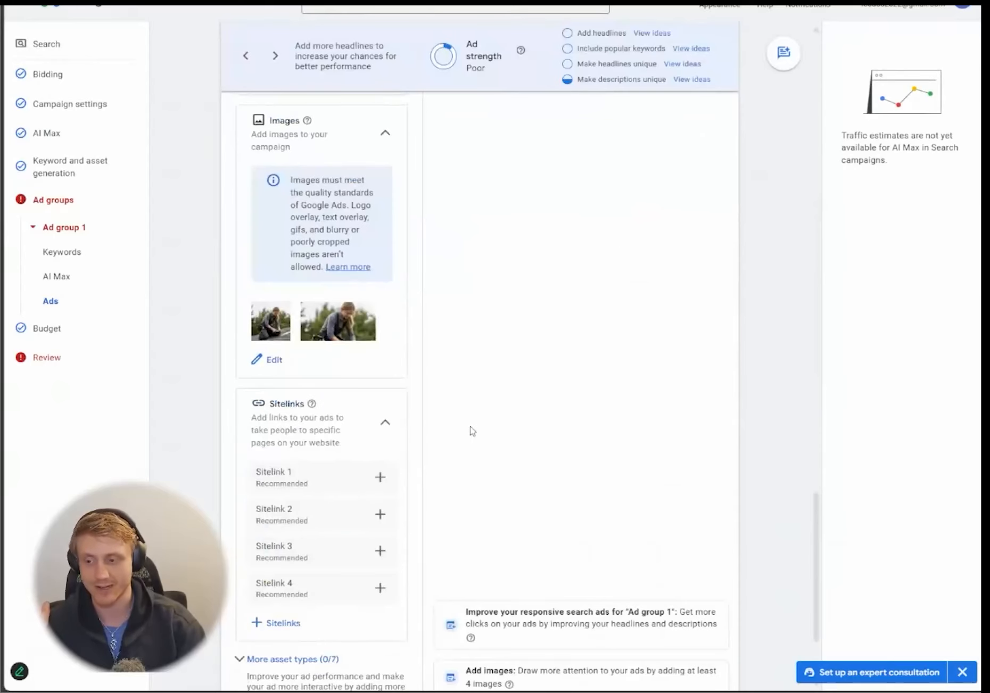
{"action": "scroll", "coordinate": [461, 450], "scroll_direction": "down", "scroll_amount": 3}
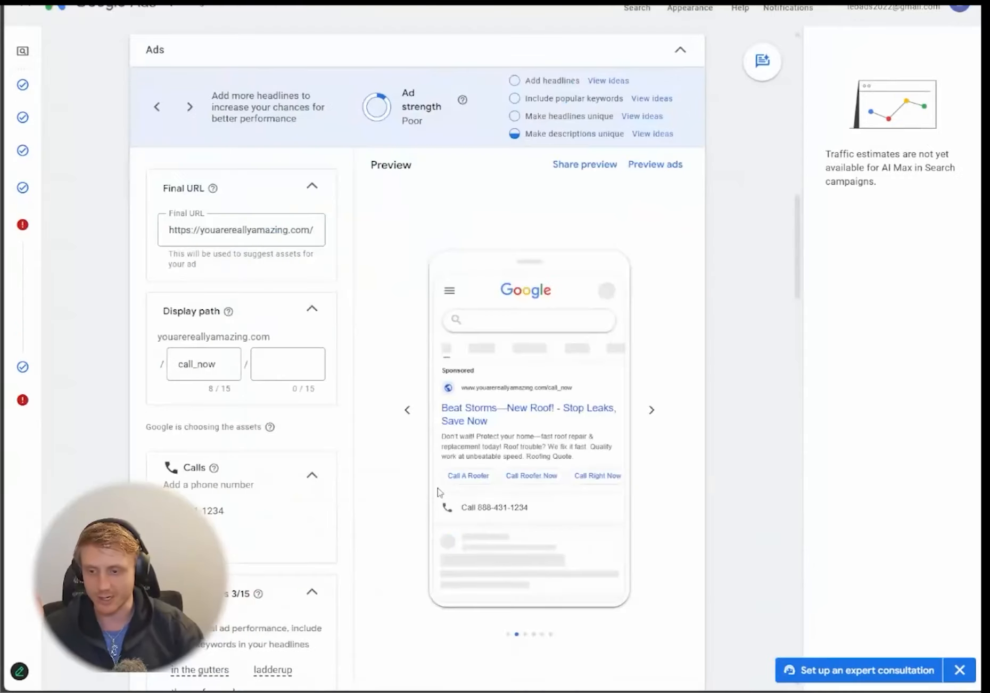
{"action": "scroll", "coordinate": [437, 493], "scroll_direction": "down", "scroll_amount": 1}
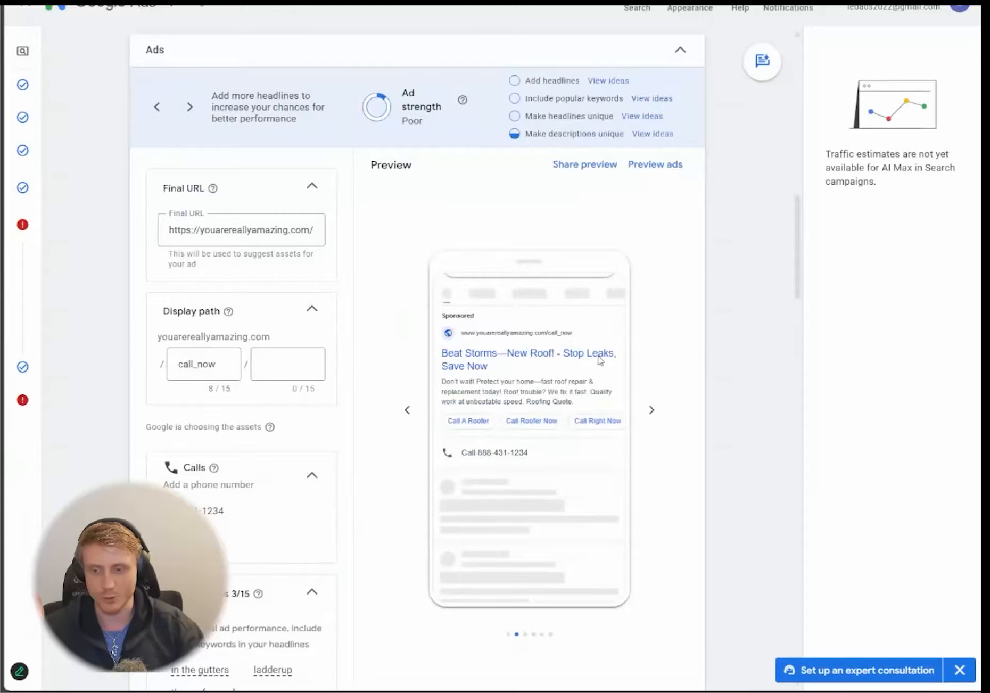
{"action": "scroll", "coordinate": [495, 448], "scroll_direction": "down", "scroll_amount": 1}
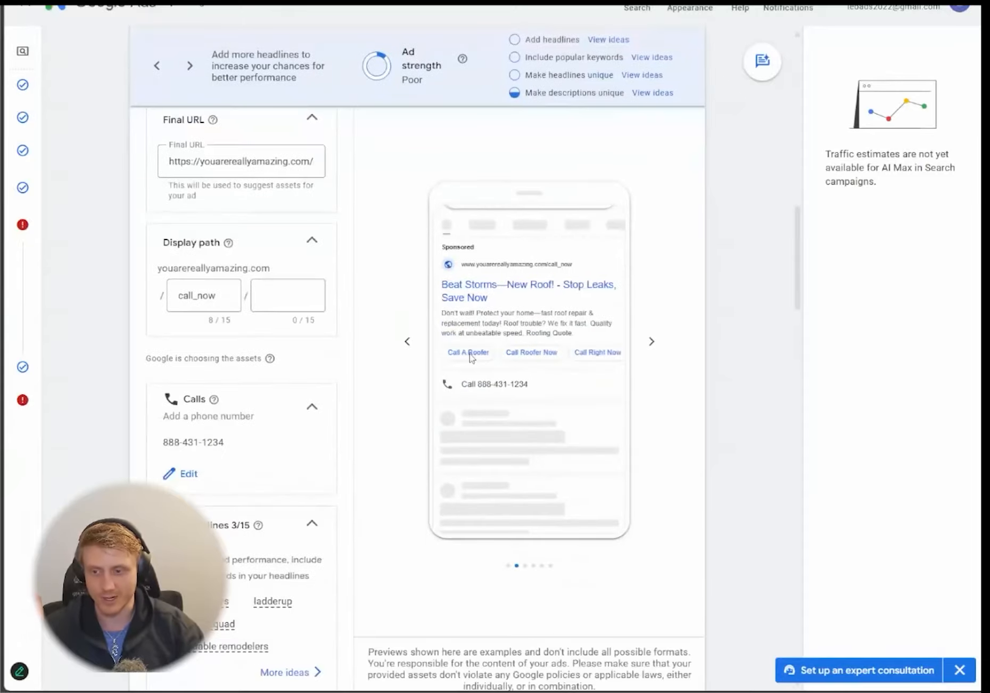
{"action": "left_click", "coordinate": [652, 342]}
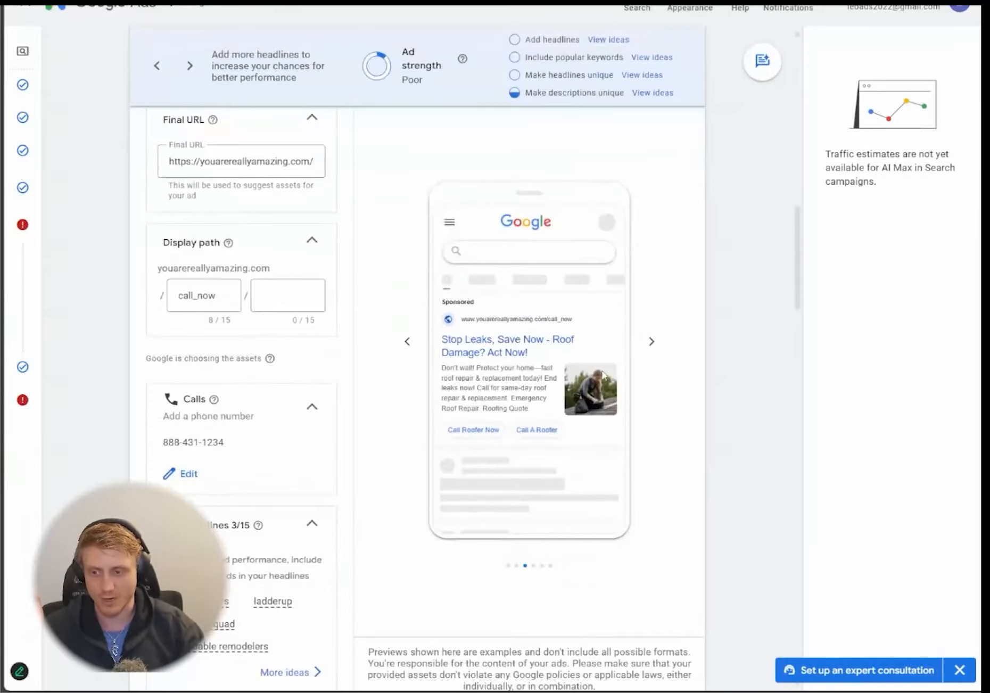
{"action": "left_click", "coordinate": [653, 342]}
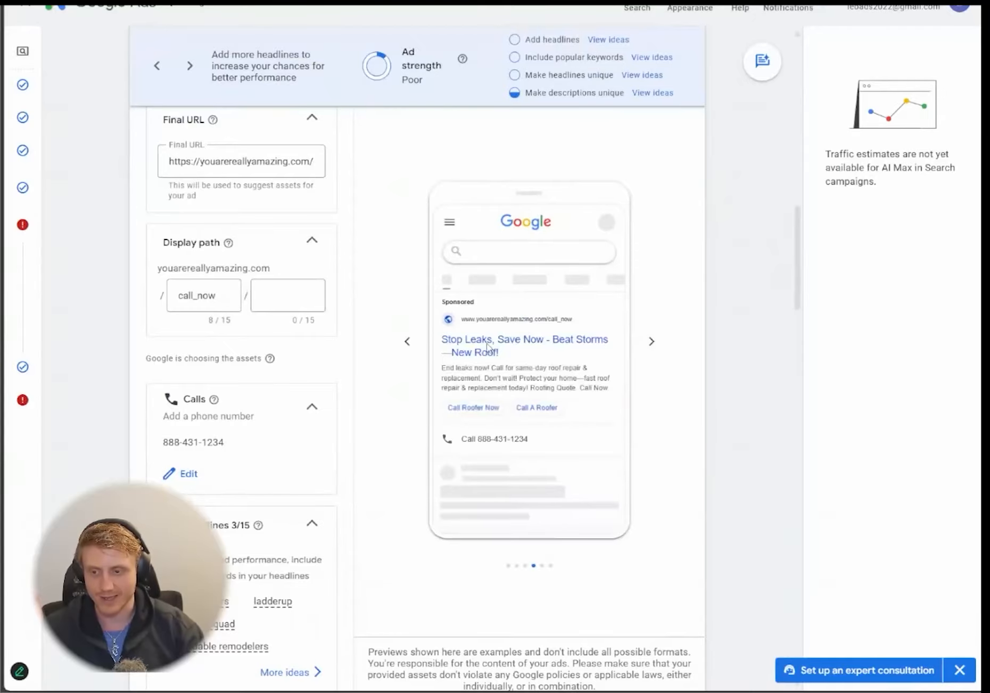
{"action": "left_click", "coordinate": [653, 342]}
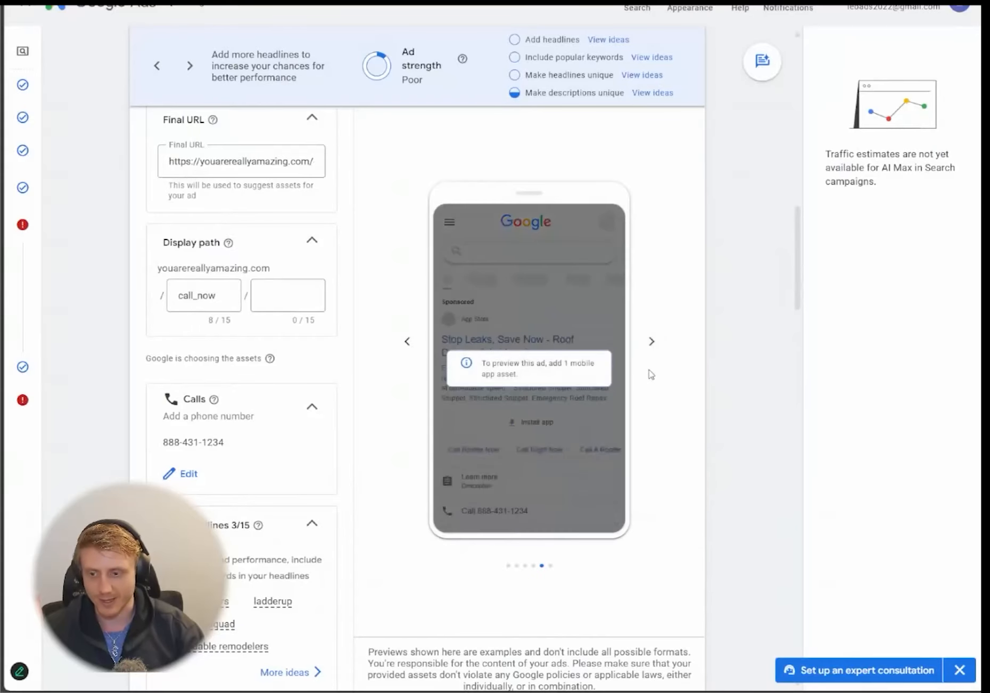
{"action": "left_click", "coordinate": [651, 346]}
{"action": "mouse_move", "coordinate": [516, 395]}
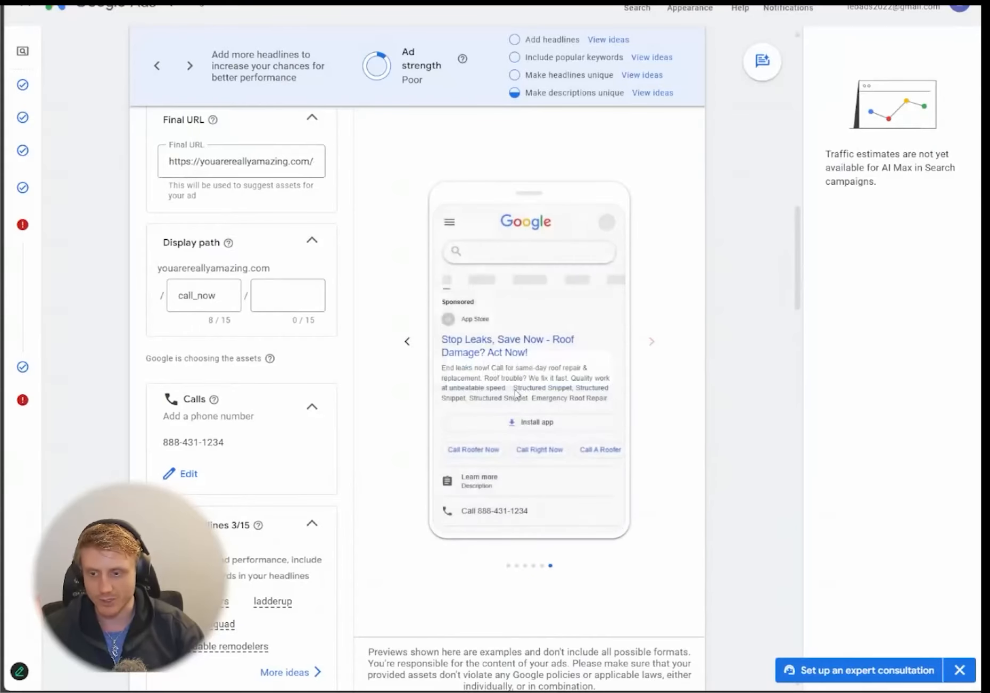
{"action": "scroll", "coordinate": [387, 404], "scroll_direction": "down", "scroll_amount": 15}
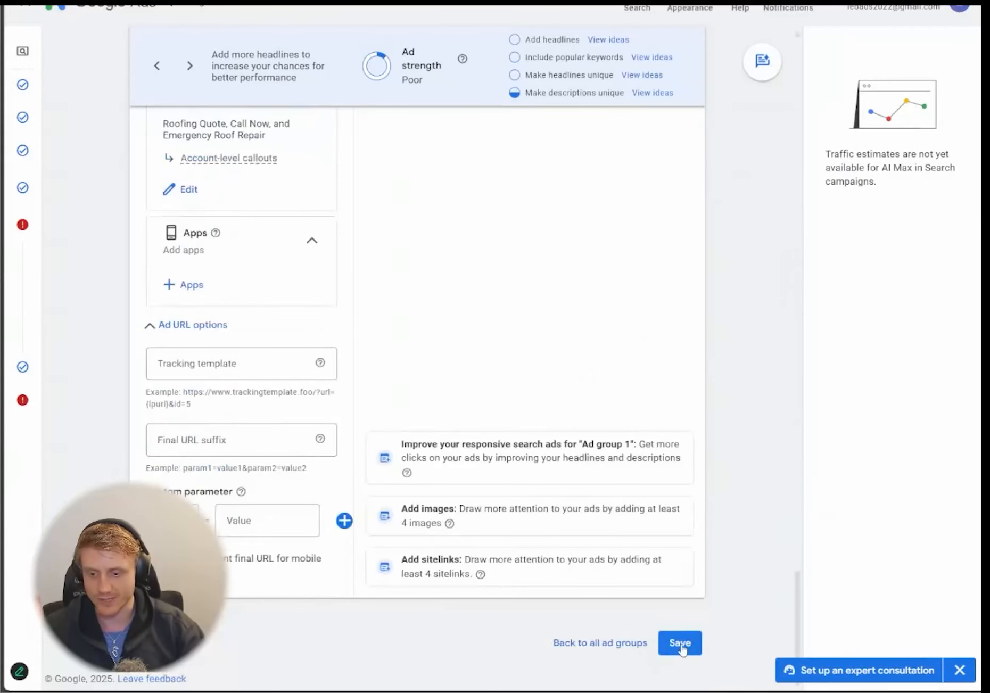
- Save the ad and advance past ad groups and budget to the campaign review
{"action": "left_click", "coordinate": [681, 644]}
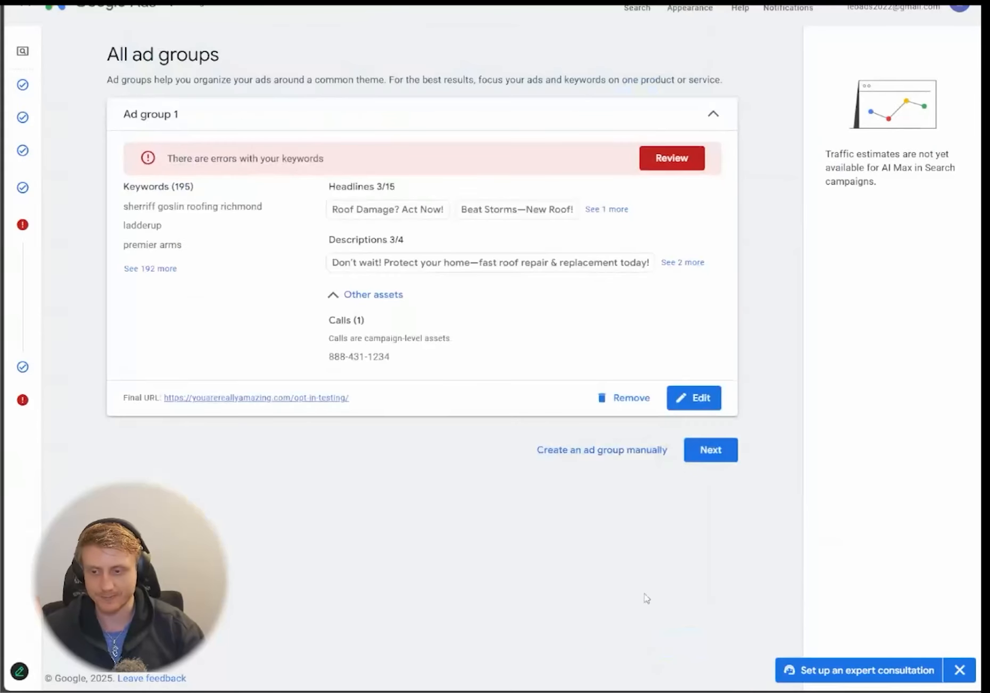
{"action": "left_click", "coordinate": [710, 451]}
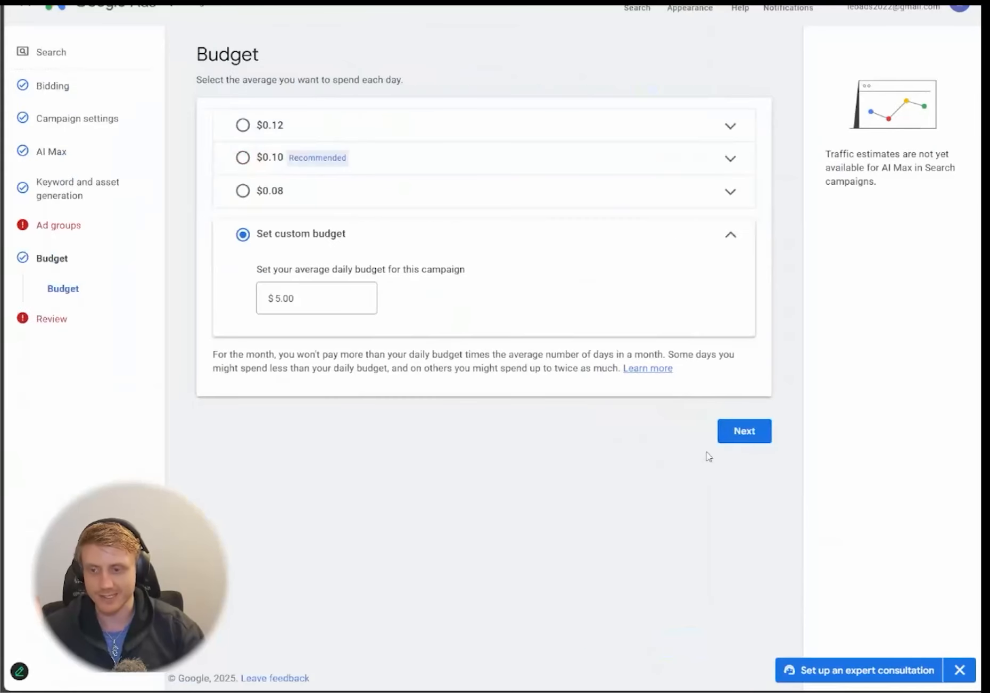
{"action": "left_click", "coordinate": [751, 437]}
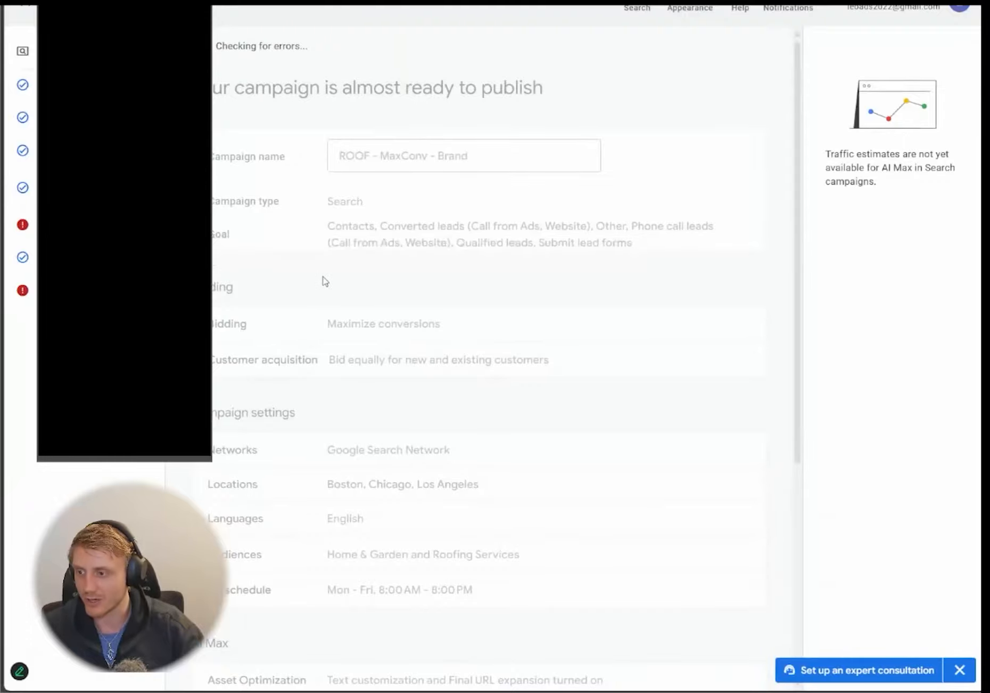
- Dismiss the covering popup and return to the Campaigns list tab
{"action": "right_click", "coordinate": [134, 297]}
{"action": "left_click", "coordinate": [154, 308]}
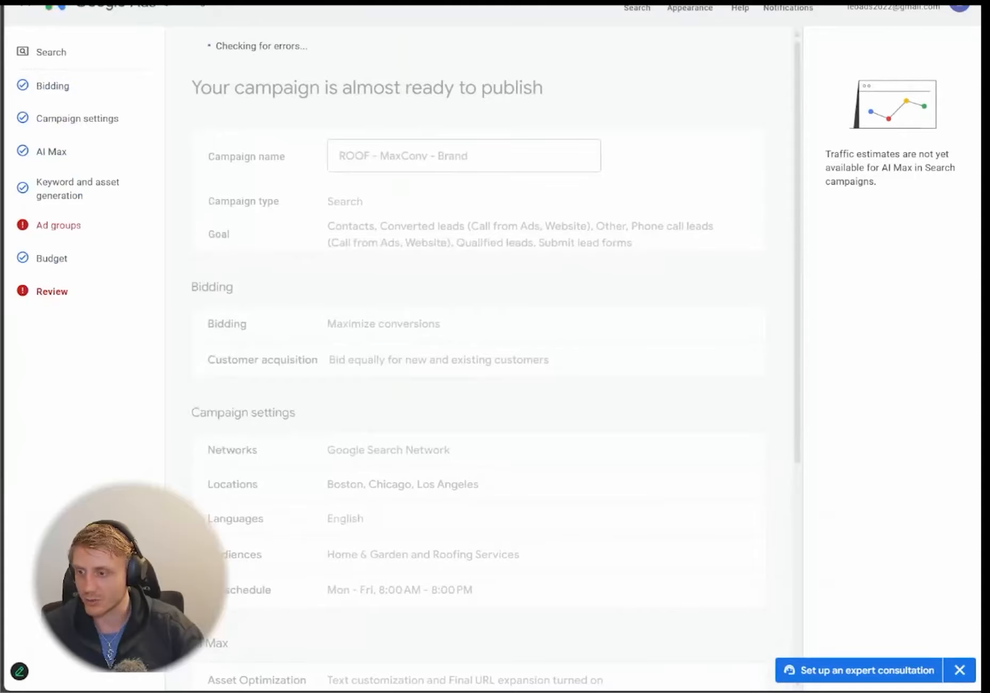
{"action": "key", "text": "ctrl+Tab"}
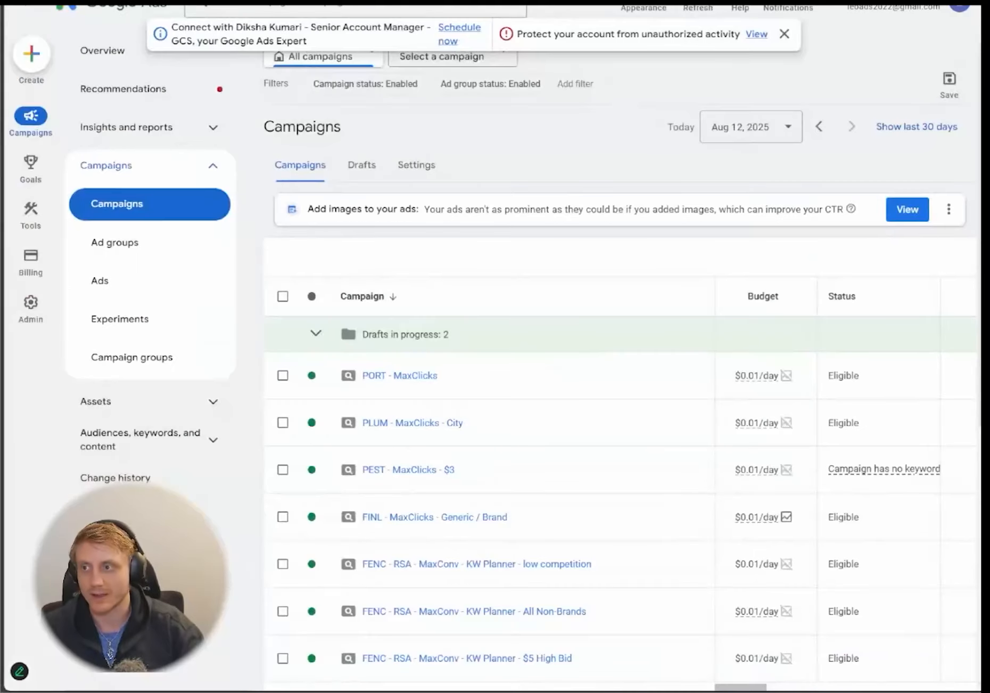
- Zoom out and scroll the campaigns table right to reach its column choices
{"action": "key", "text": "ctrl+minus"}
{"action": "key", "text": "ctrl+minus"}
{"action": "key", "text": "ctrl+minus"}
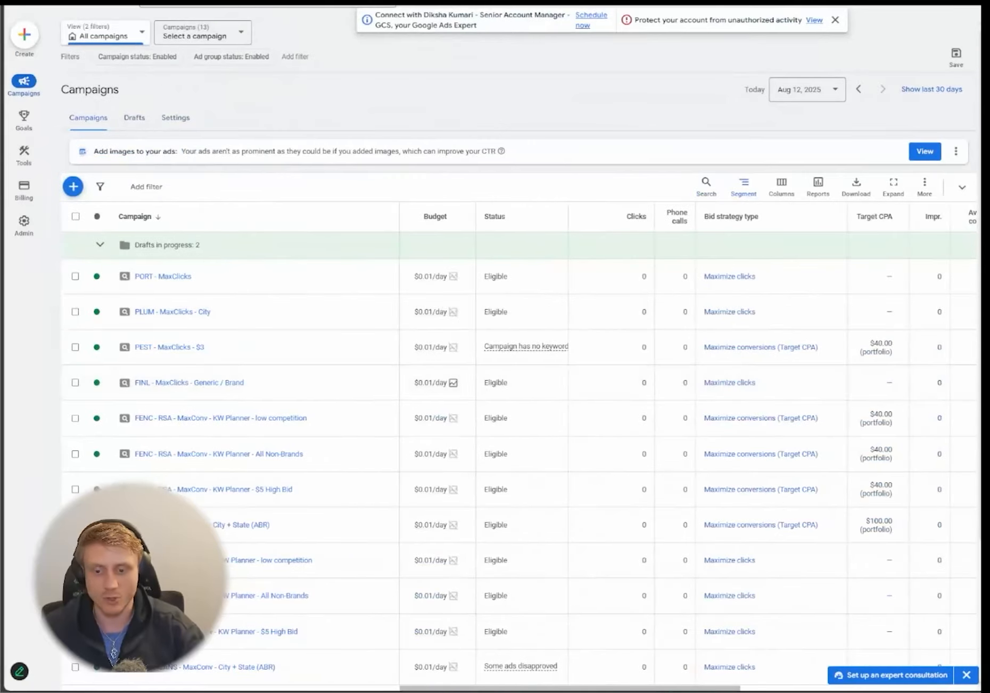
{"action": "scroll", "coordinate": [688, 451], "scroll_direction": "right", "scroll_amount": 5}
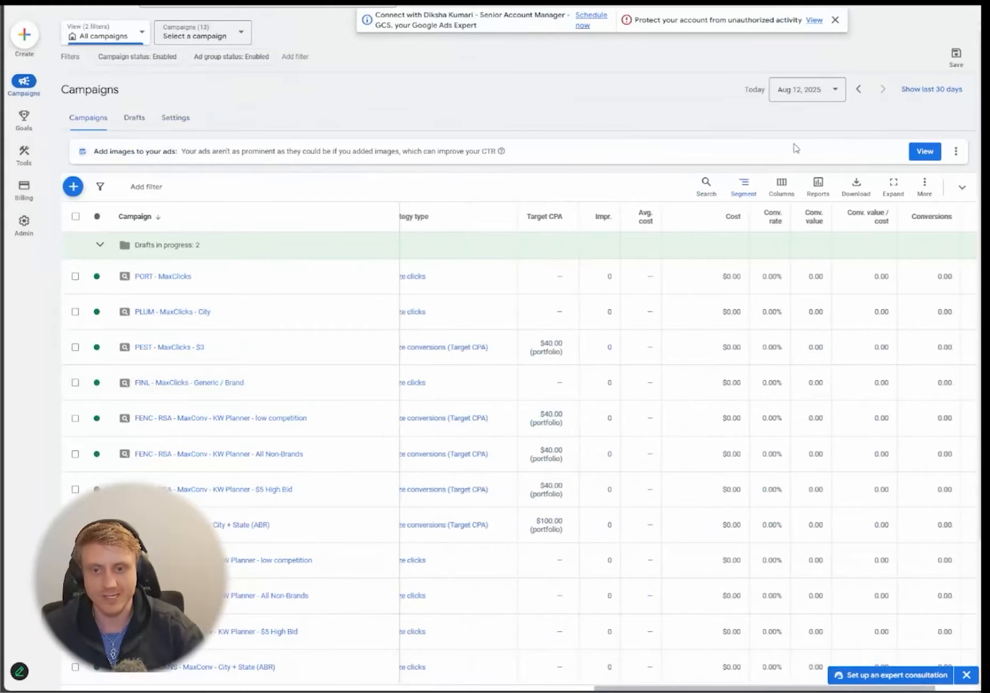
{"action": "left_click", "coordinate": [781, 185]}
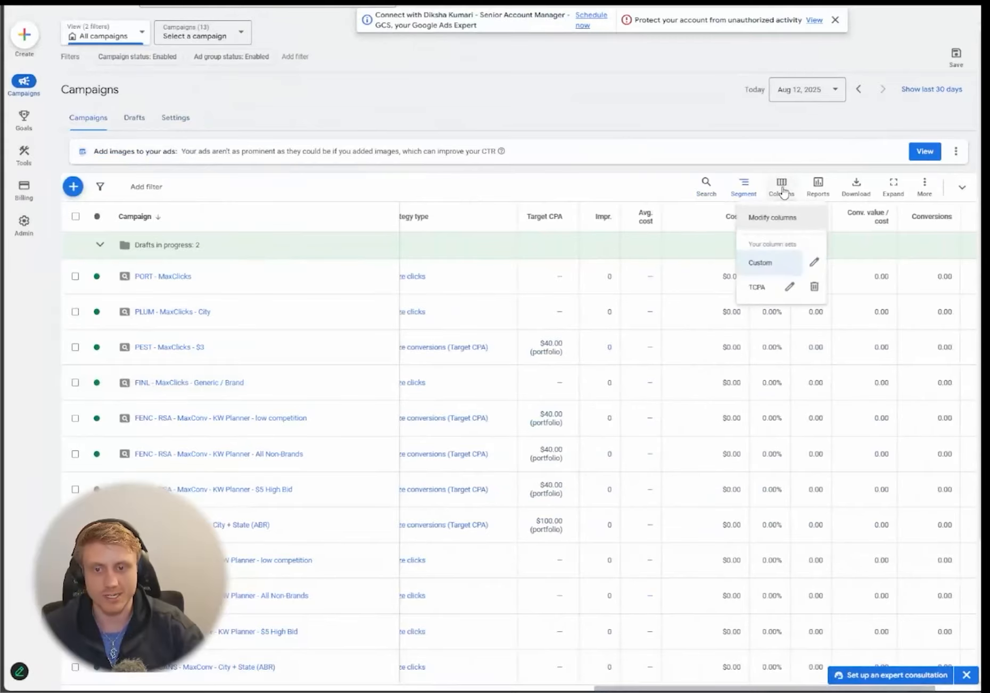
- In the column editor, remove all existing metric columns, including Cost / conv
{"action": "left_click", "coordinate": [786, 223]}
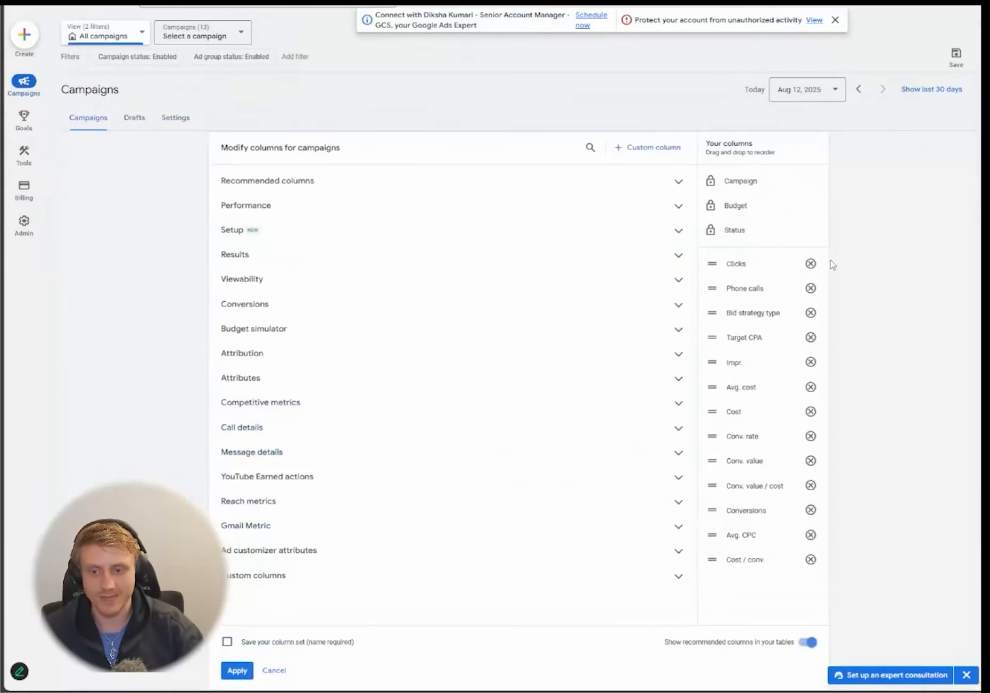
{"action": "double_click", "coordinate": [810, 263]}
{"action": "triple_click", "coordinate": [810, 263]}
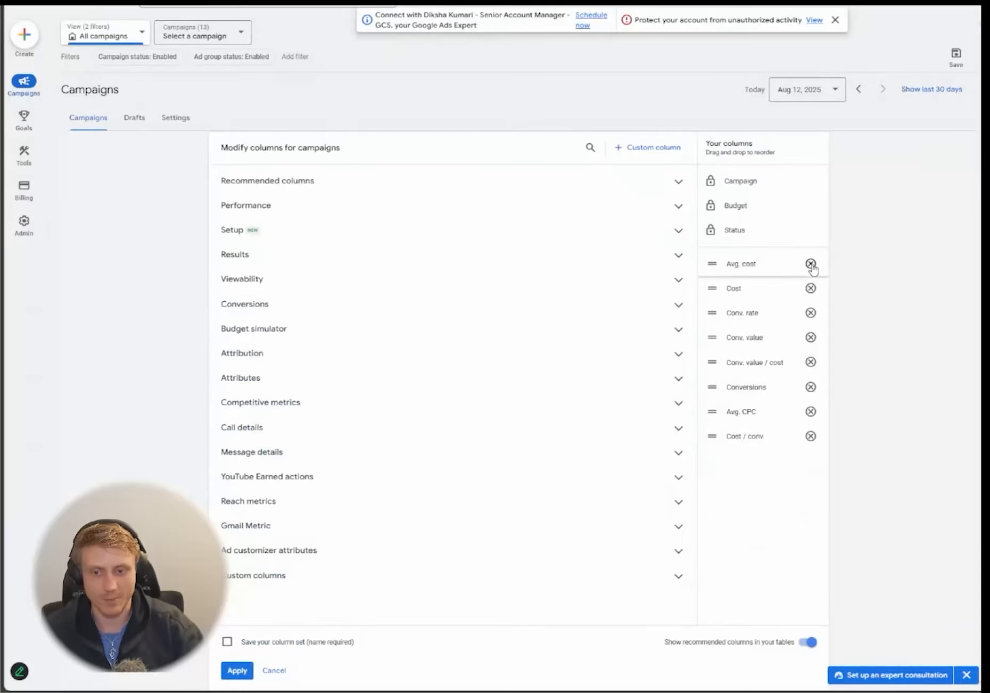
{"action": "triple_click", "coordinate": [810, 264]}
{"action": "double_click", "coordinate": [810, 263]}
{"action": "double_click", "coordinate": [810, 264]}
{"action": "left_click", "coordinate": [810, 264]}
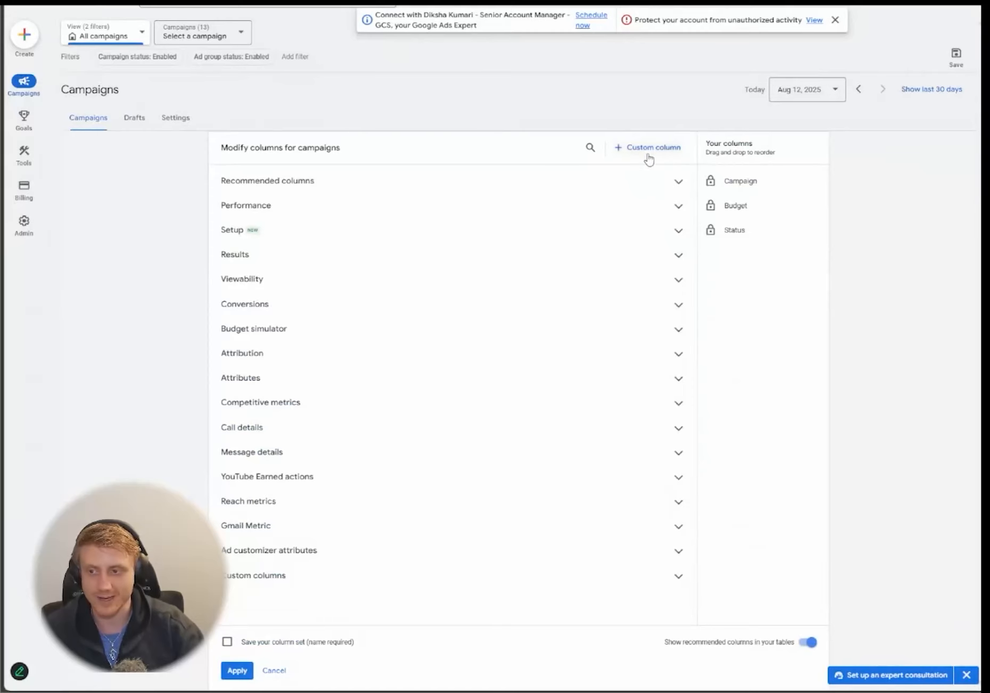
- Search for and add the Impr., Clicks, Phone calls and Conversions columns
{"action": "left_click", "coordinate": [588, 149]}
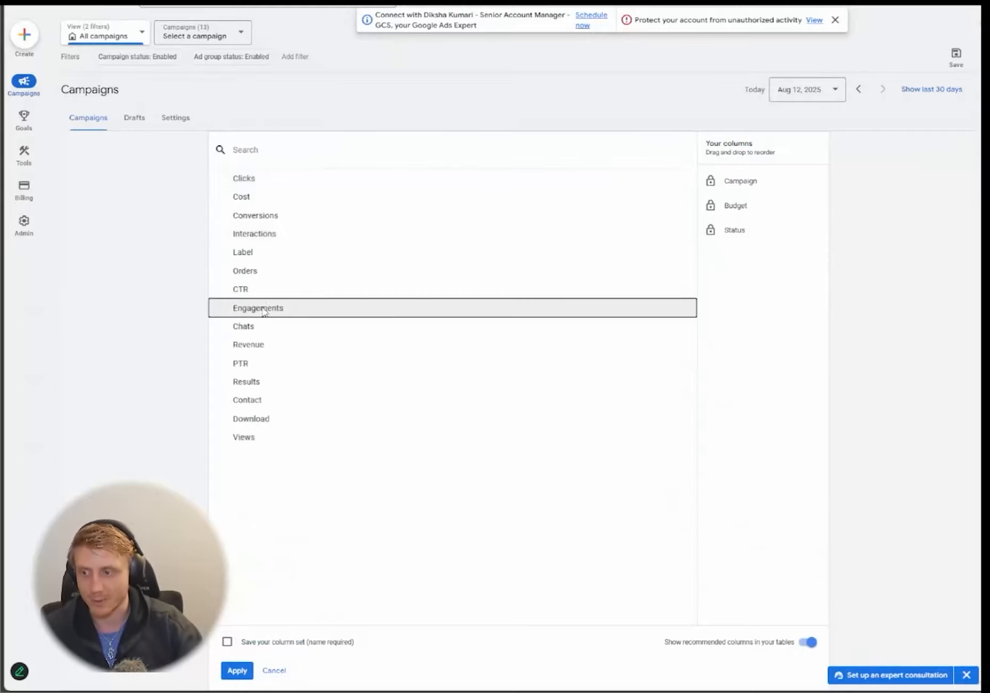
{"action": "type", "text": "impr"}
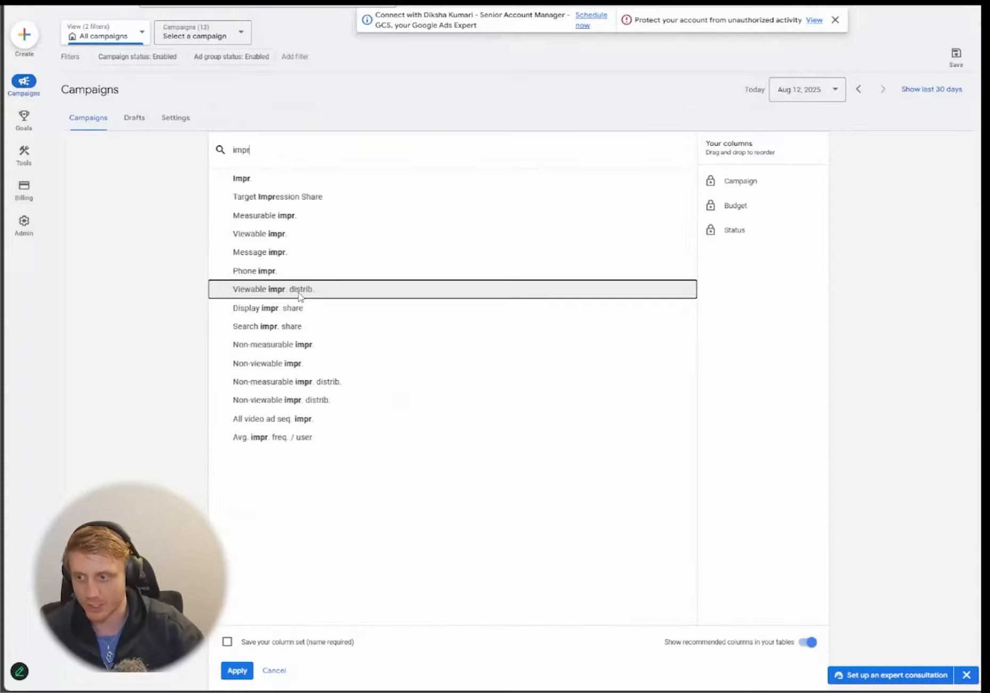
{"action": "left_click", "coordinate": [341, 177]}
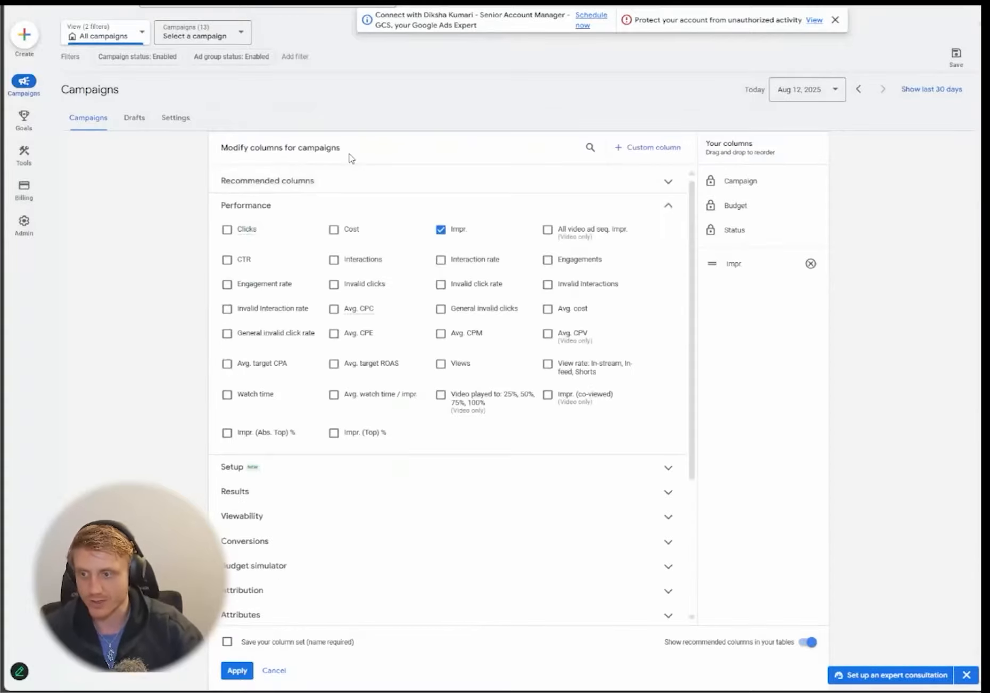
{"action": "left_click", "coordinate": [590, 148]}
{"action": "type", "text": "click"}
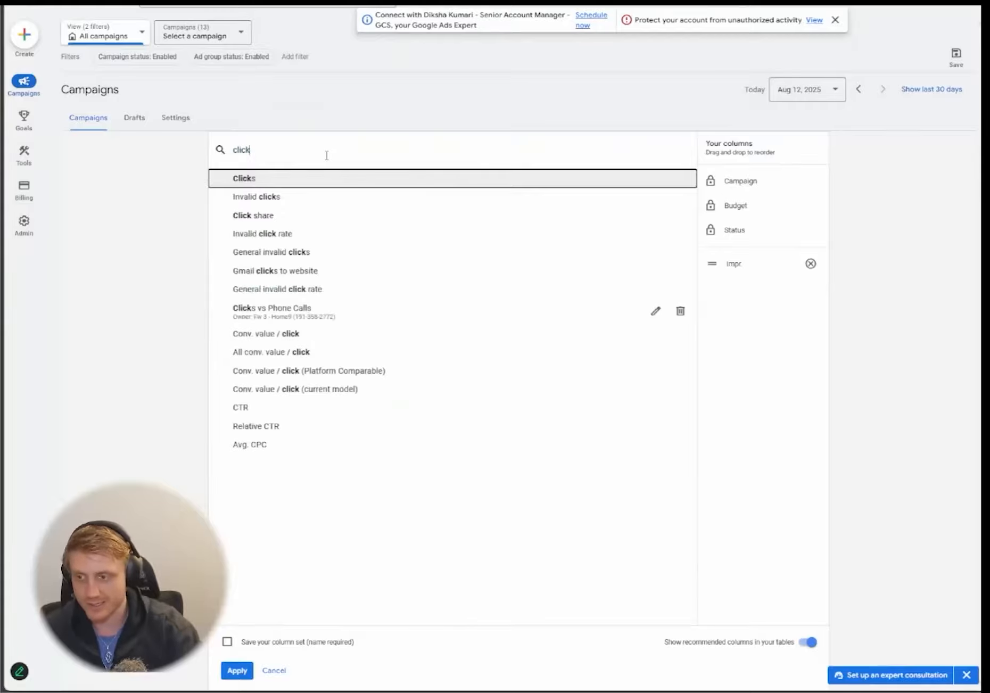
{"action": "left_click", "coordinate": [346, 179]}
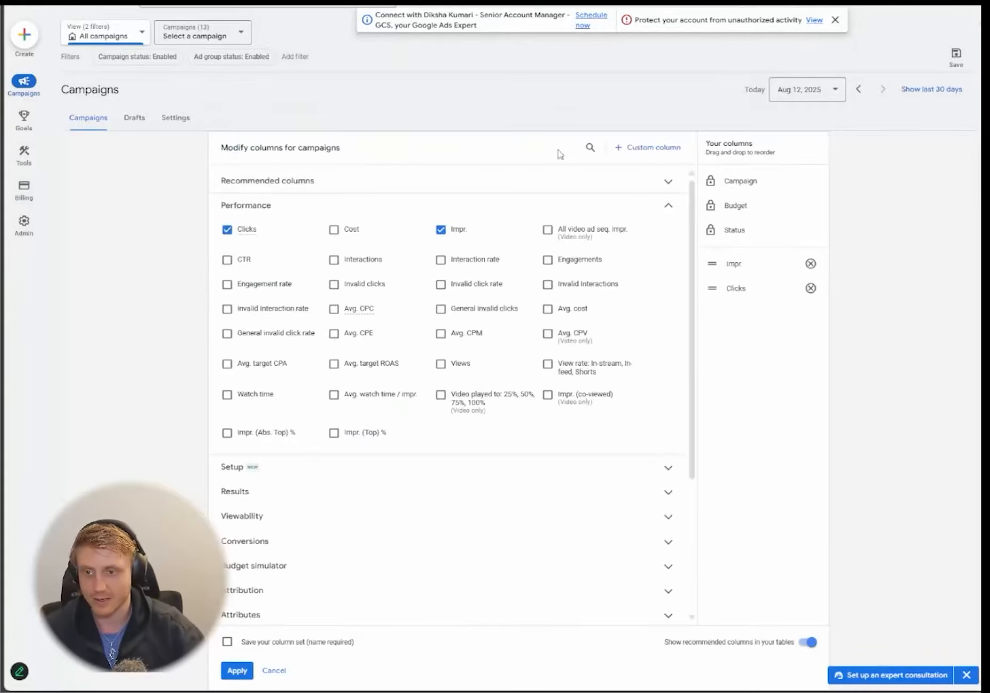
{"action": "left_click", "coordinate": [591, 148]}
{"action": "type", "text": "calls"}
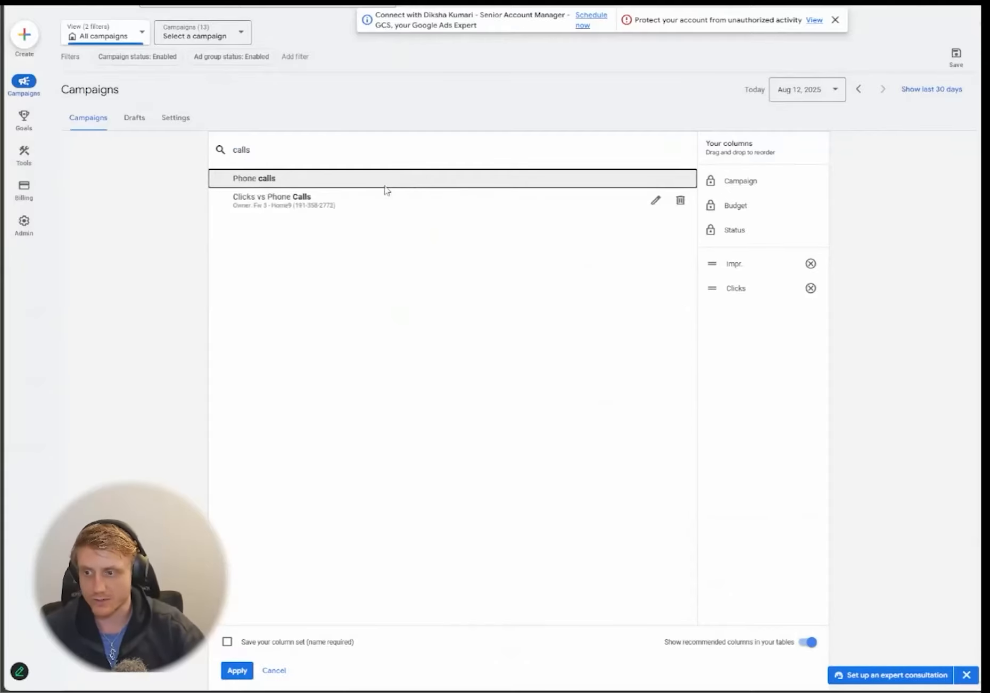
{"action": "left_click", "coordinate": [411, 179]}
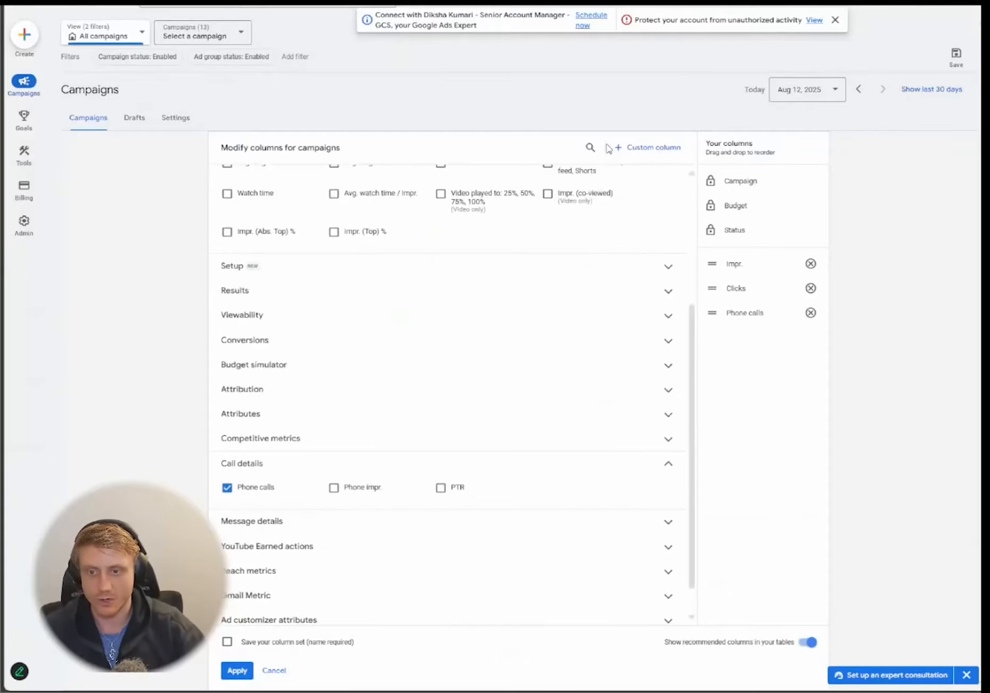
{"action": "left_click", "coordinate": [590, 148]}
{"action": "type", "text": "conv"}
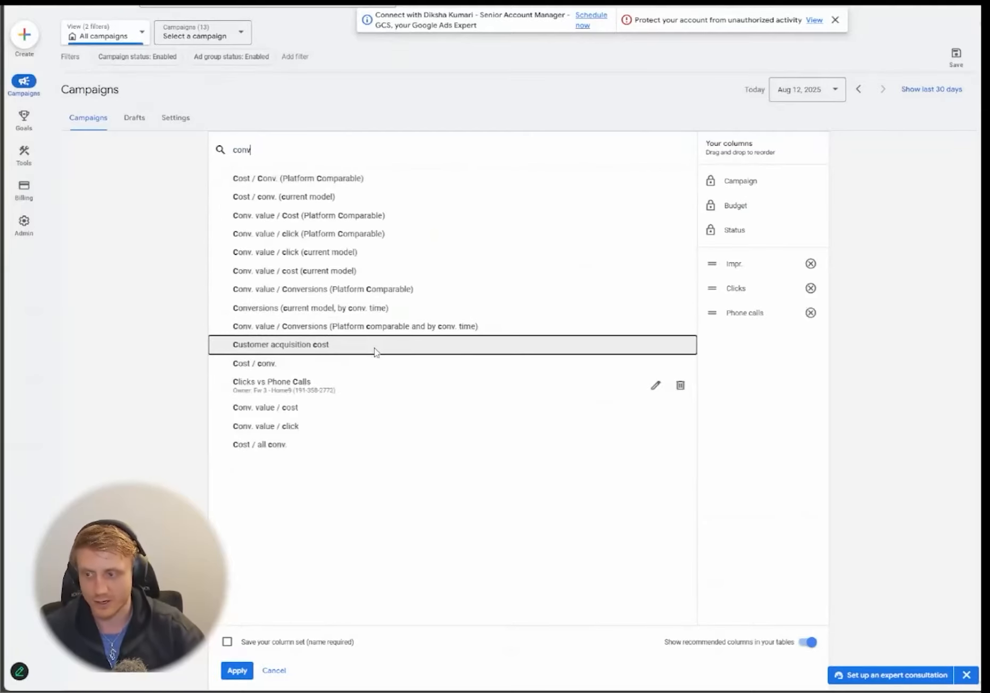
{"action": "type", "text": "ersions"}
{"action": "left_click", "coordinate": [336, 180]}
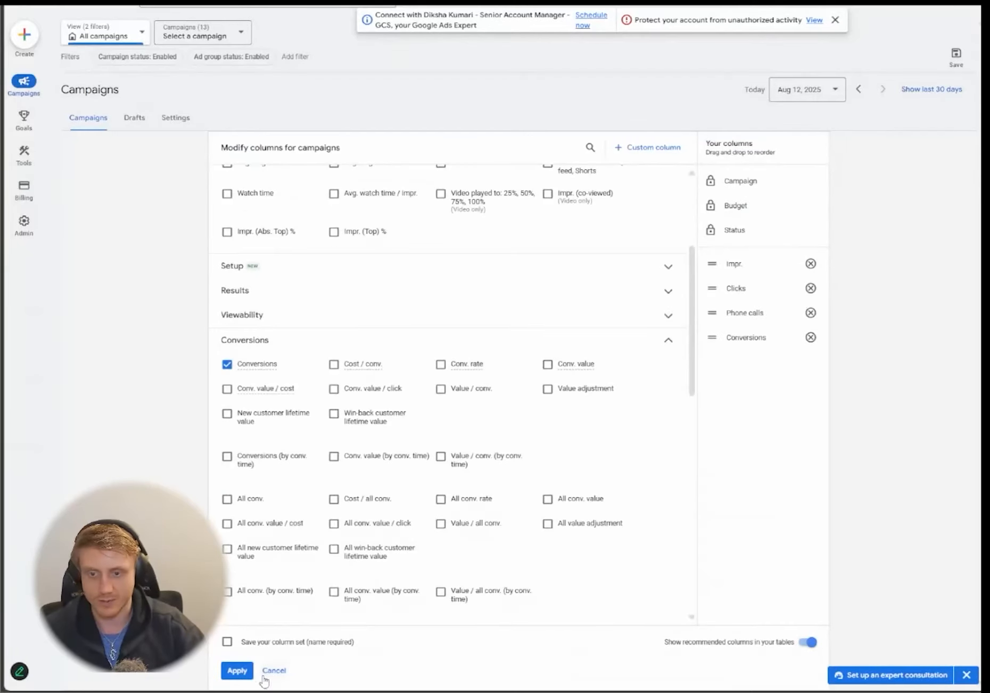